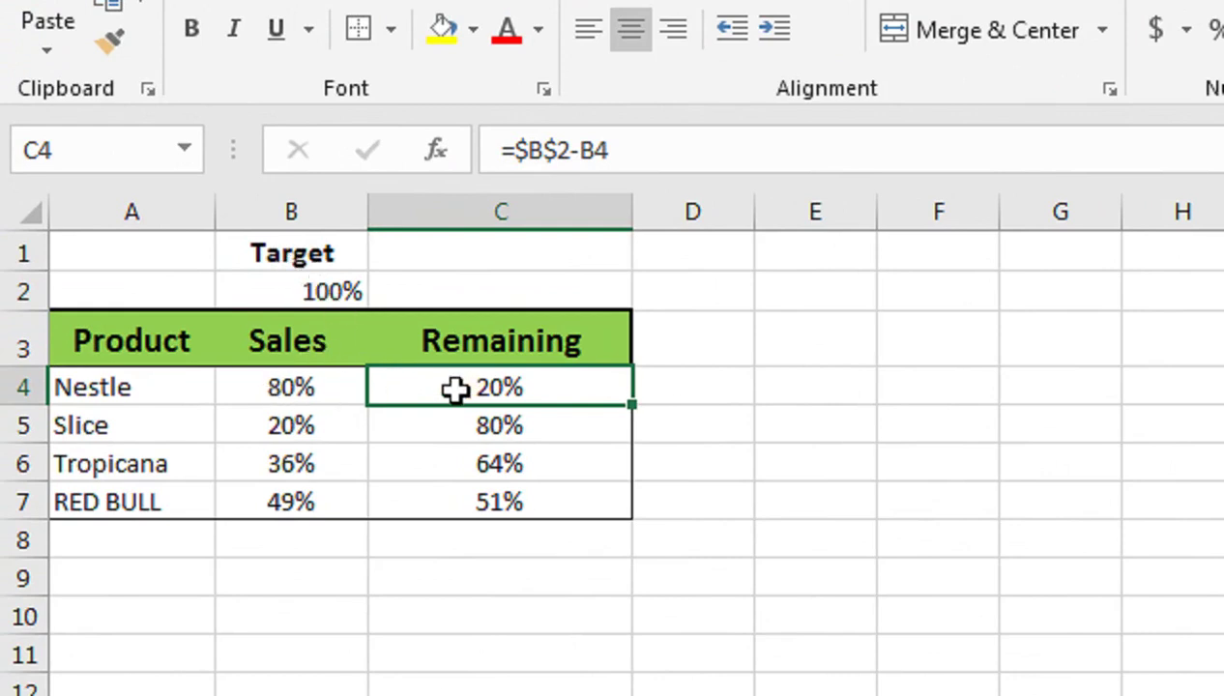
Change Slice's sales value in B5 from 20% to 30%.
click(314, 429)
double_click(315, 428)
key(BackSpace)
text(0)
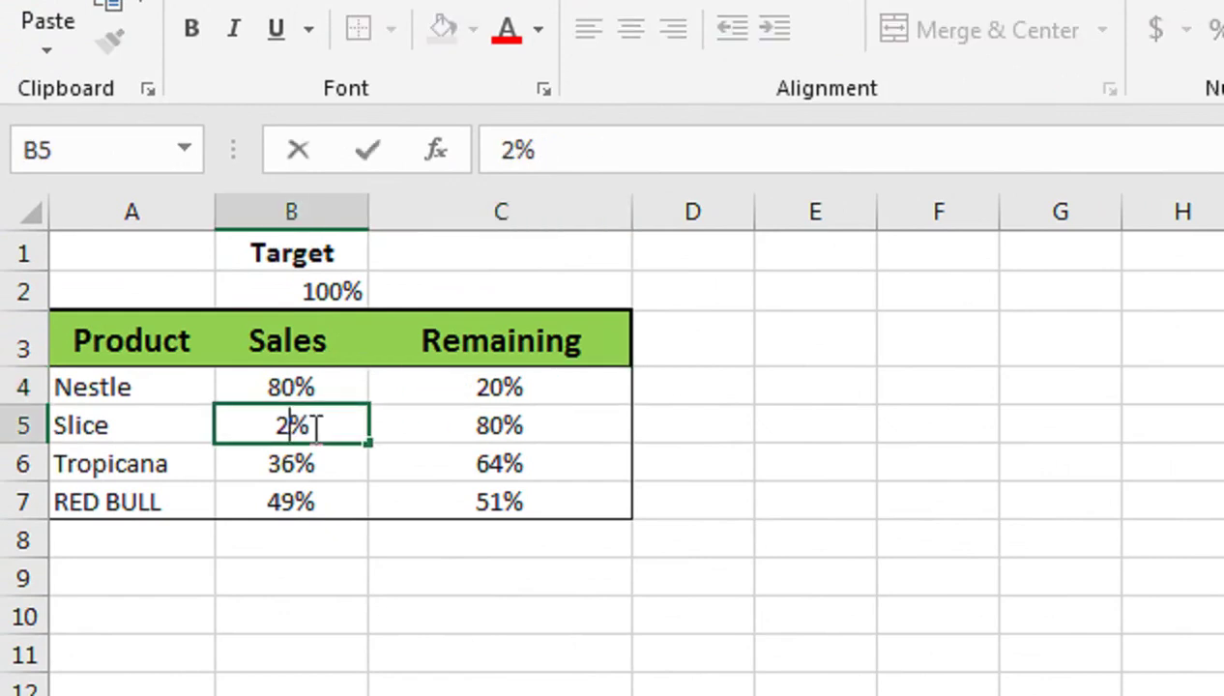
key(BackSpace)
key(BackSpace)
text(3)
text(0)
key(Return)
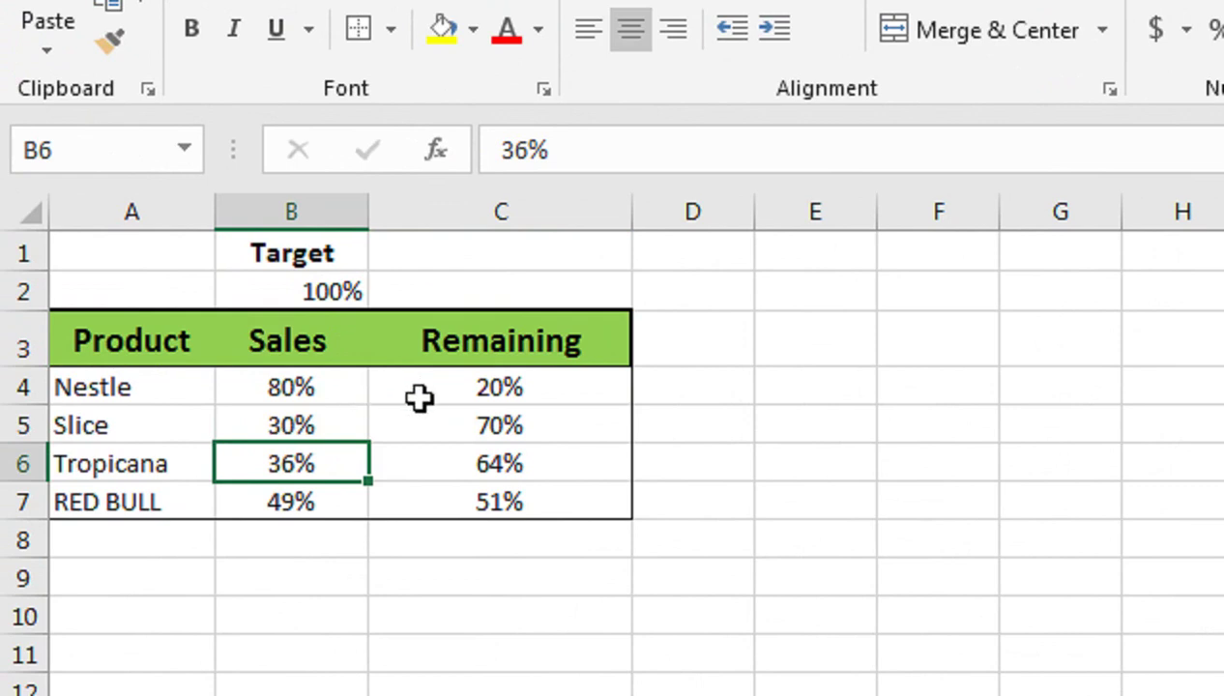
Inspect Nestle's Remaining formula in C4 unchanged, then select the product rows A4:C7.
click(425, 391)
double_click(426, 391)
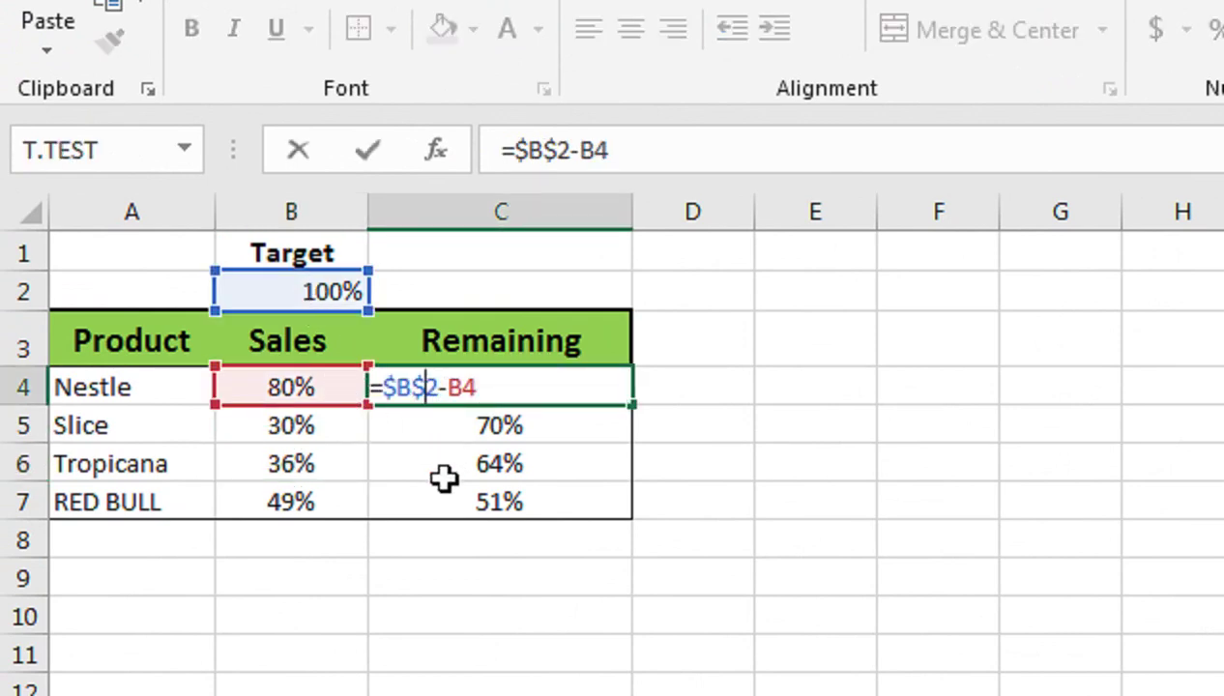
drag(376, 391, 321, 394)
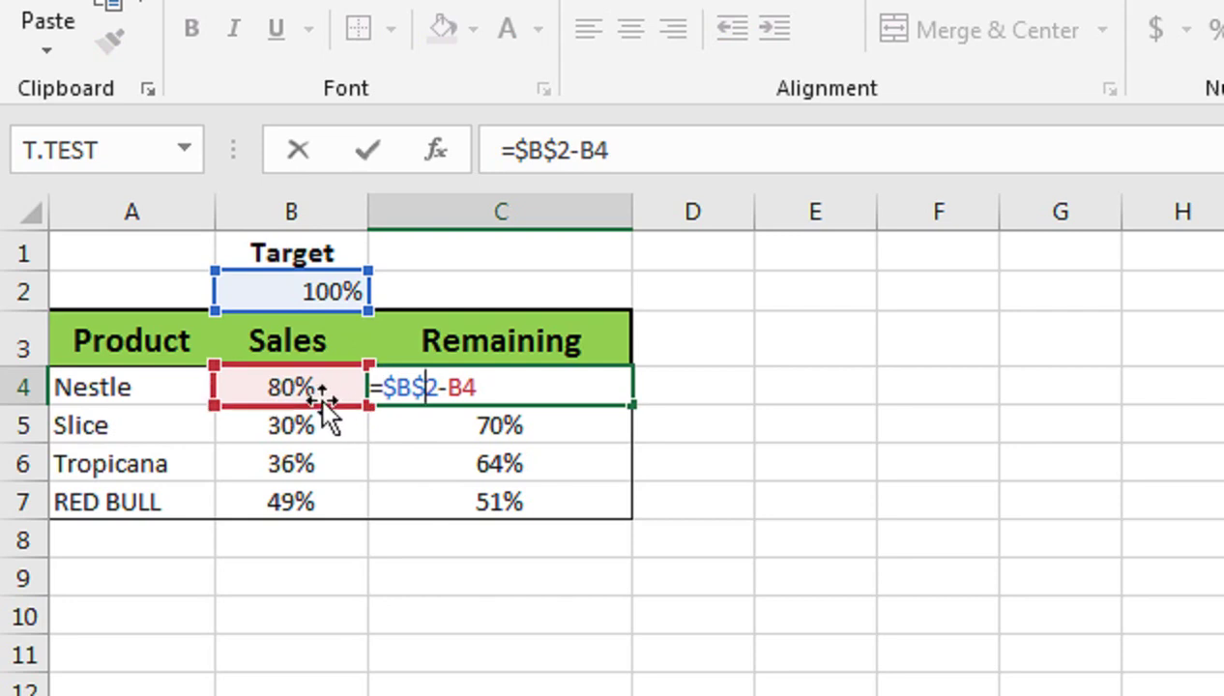
key(Return)
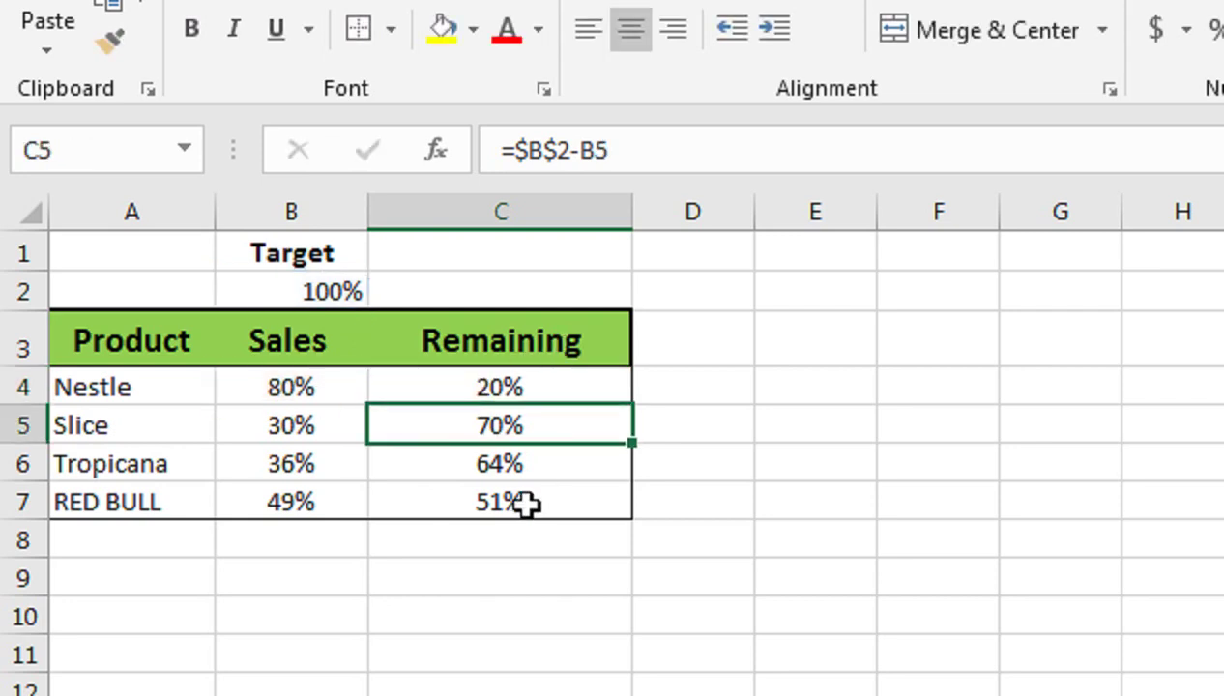
mouse_move(148, 381)
mouse_down()
mouse_move(200, 491)
mouse_move(421, 493)
mouse_up()
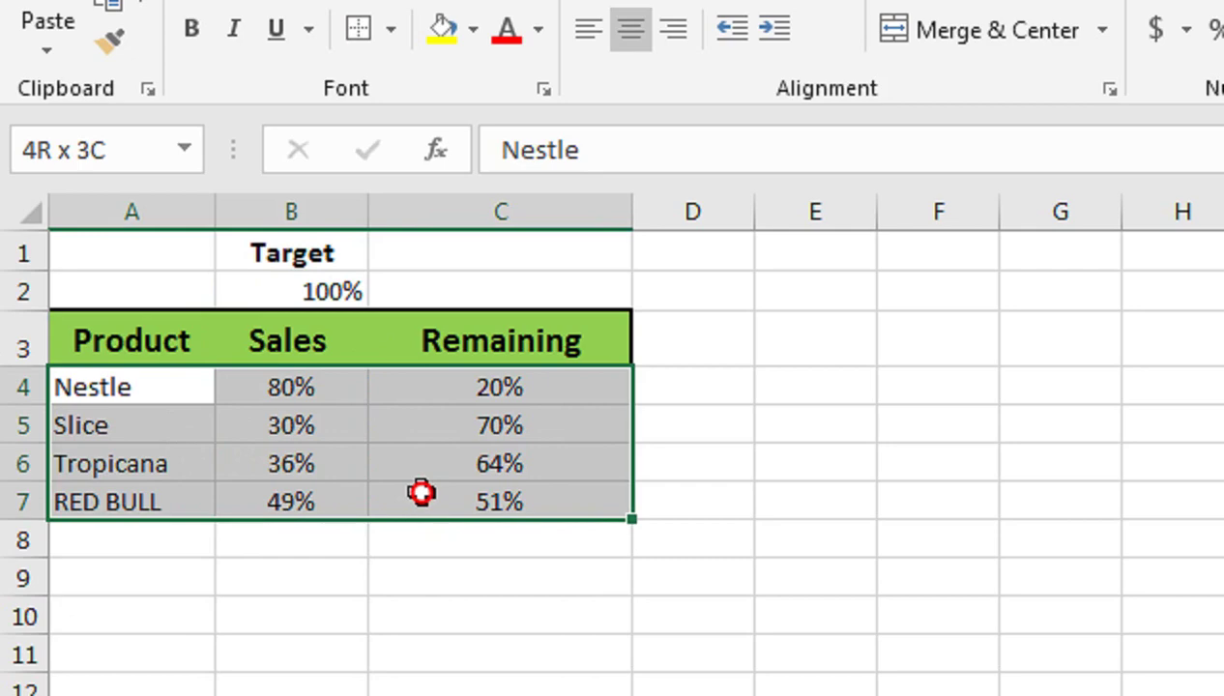
Select A3:C7 with headers and insert a 3-D Stacked Column chart.
drag(170, 340, 446, 516)
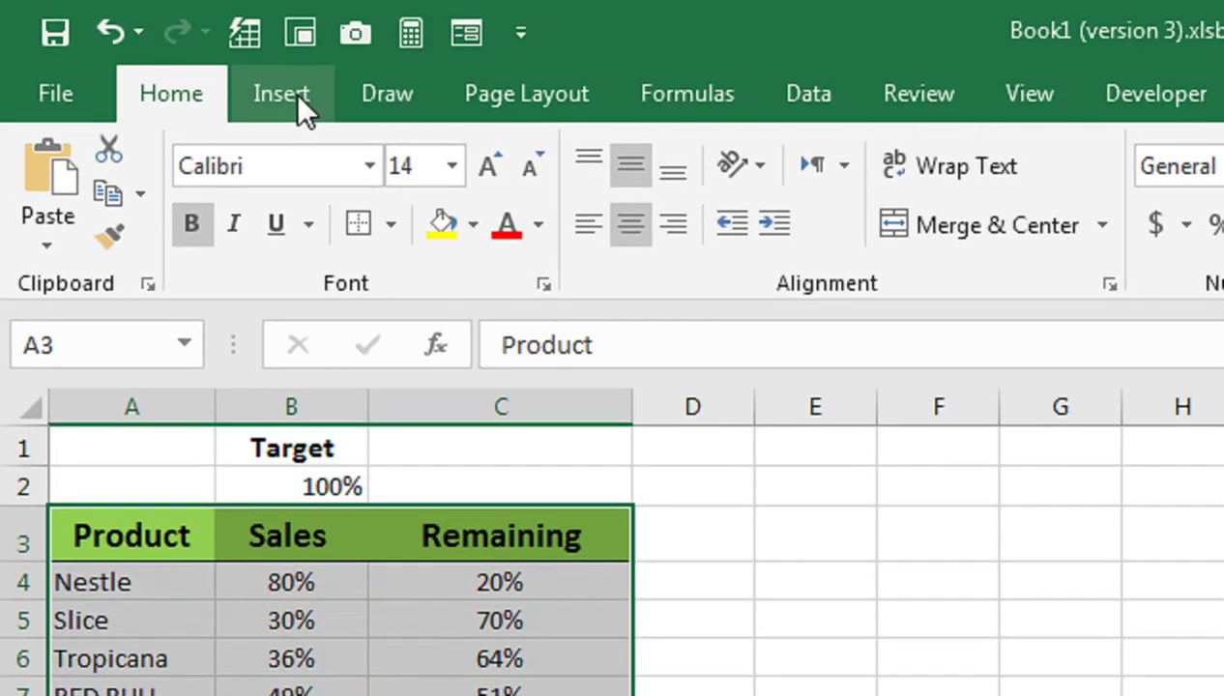
click(290, 92)
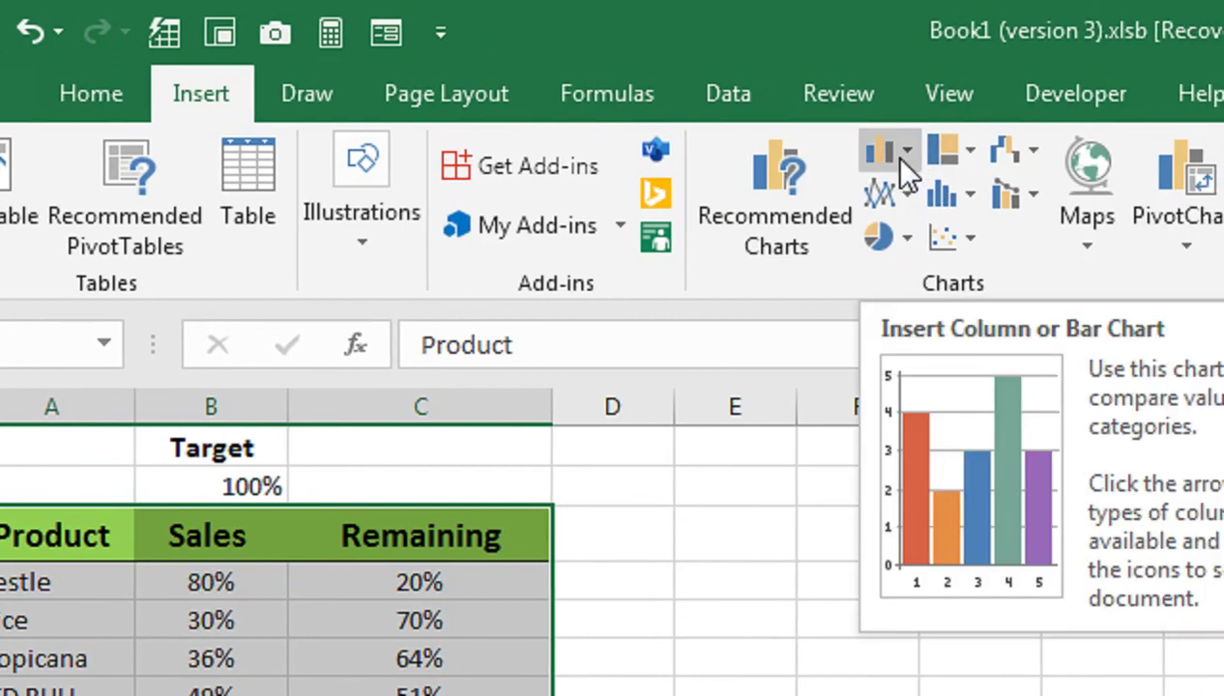
click(900, 154)
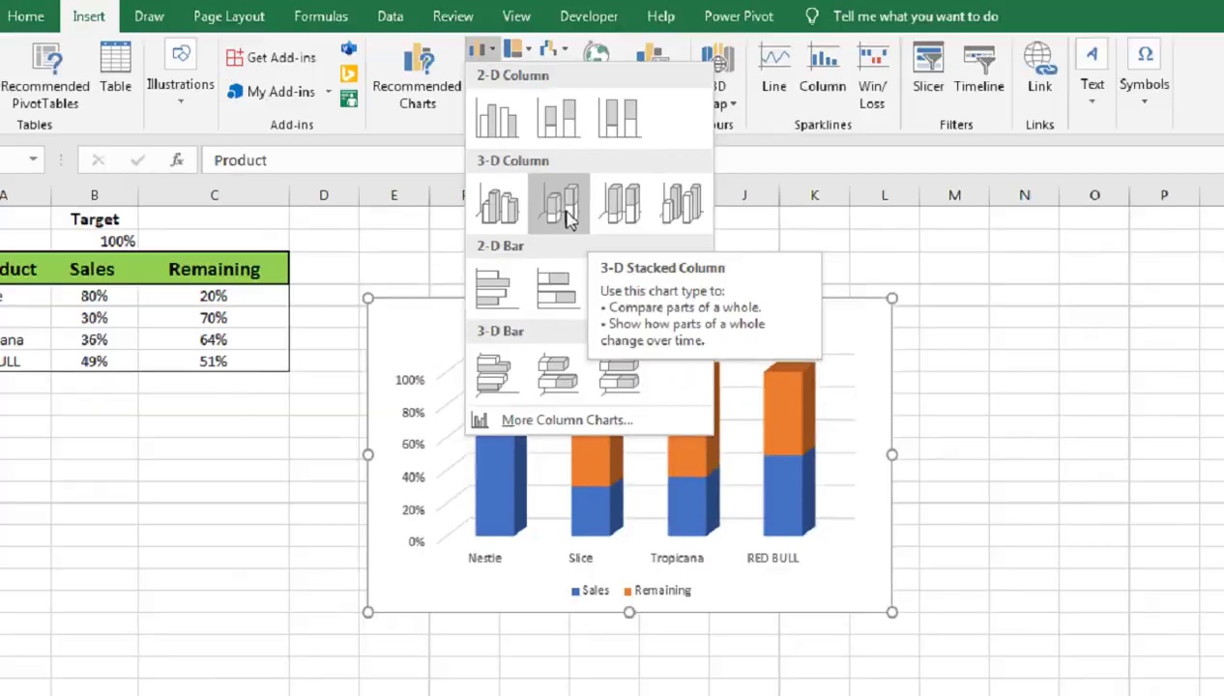
click(561, 207)
Enlarge the chart, set Nestle's sales in B4 to 60%, and hide worksheet gridlines.
drag(842, 293, 993, 231)
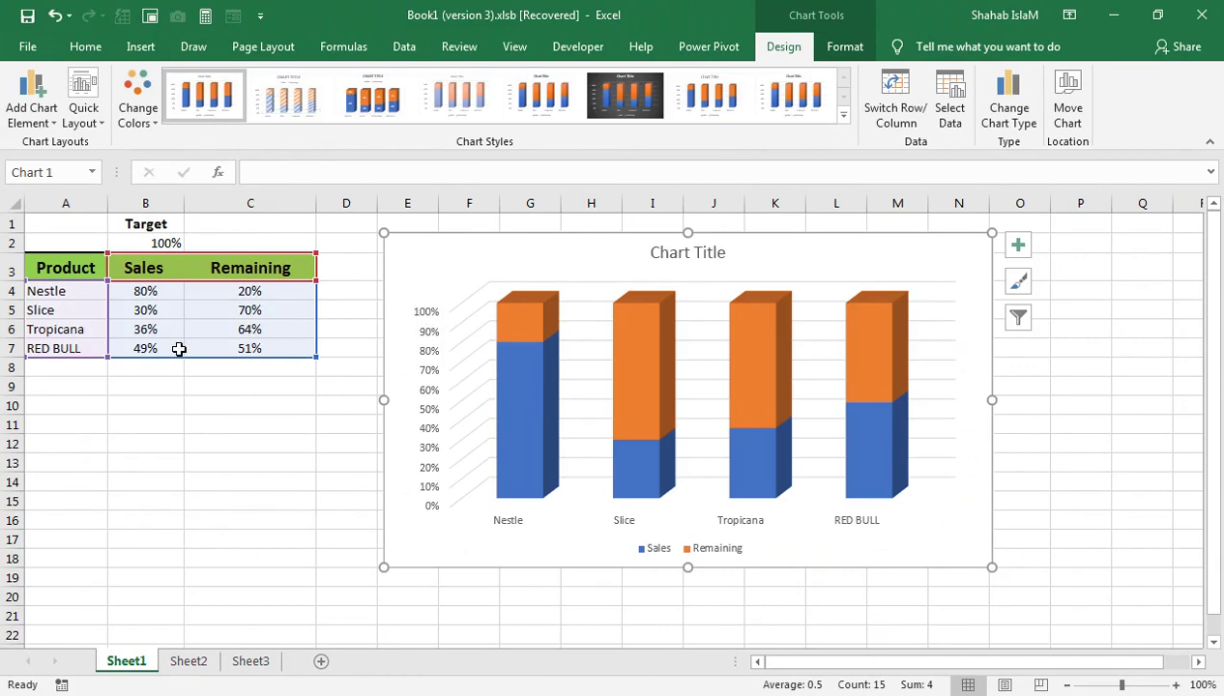
click(157, 295)
text(60)
key(Return)
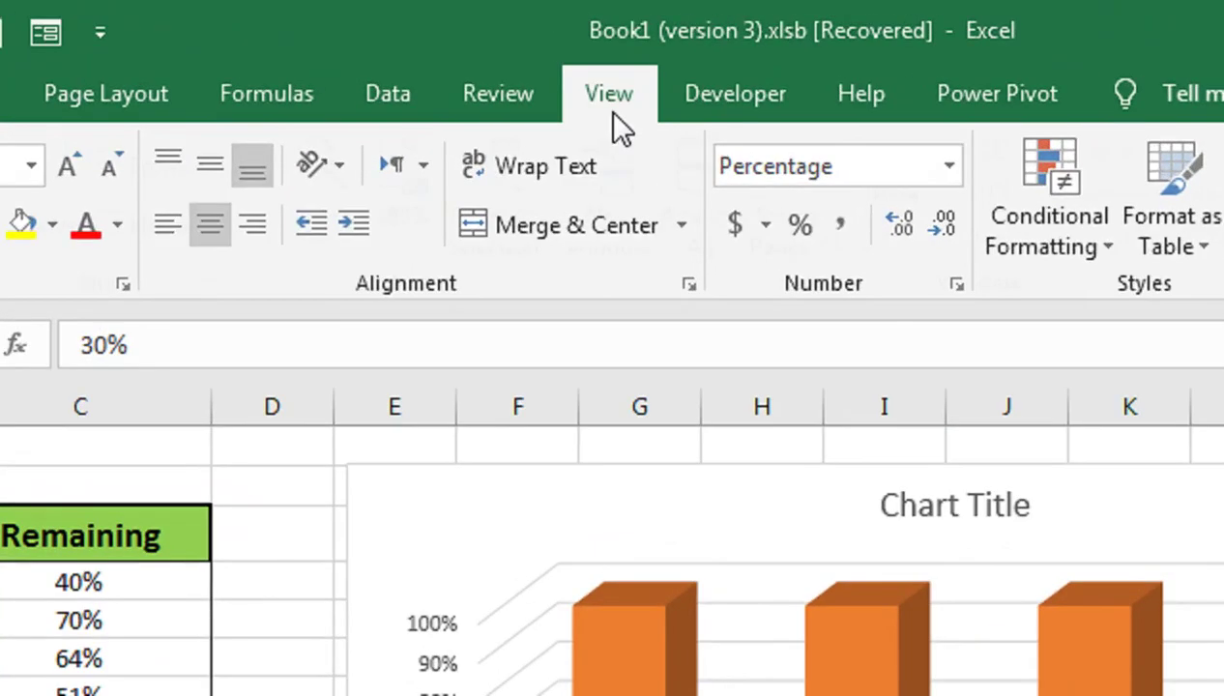
click(514, 47)
click(109, 225)
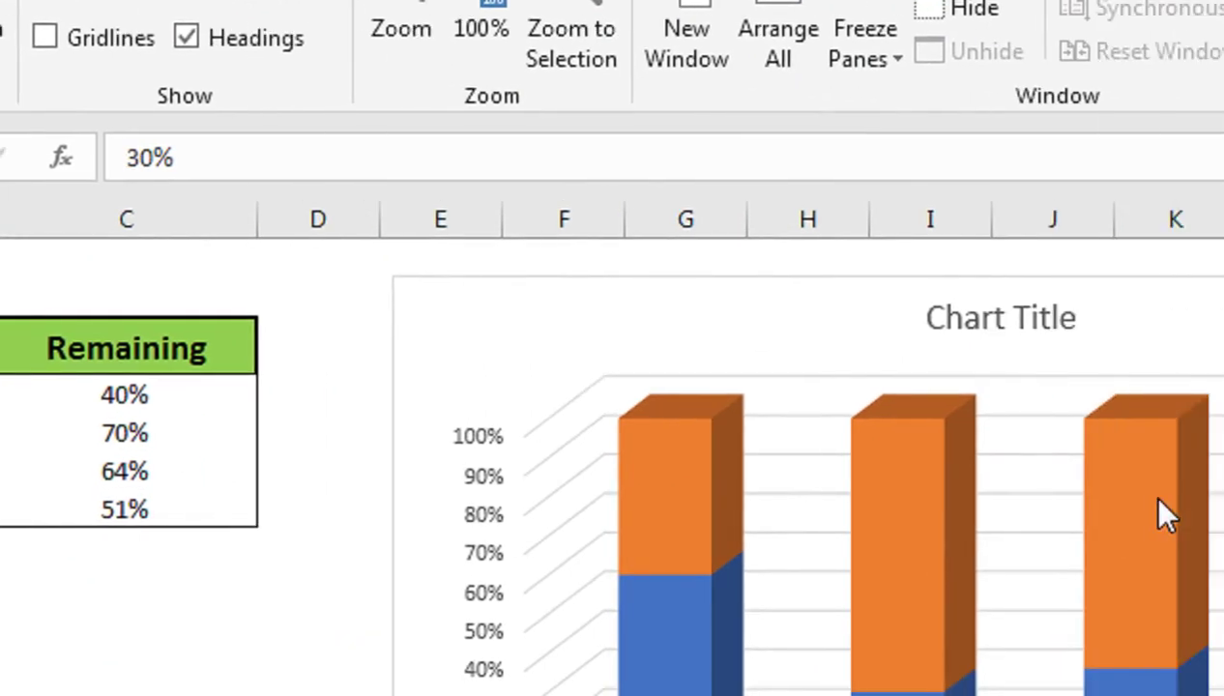
Delete the chart title, vertical axis labels and legend.
click(1213, 367)
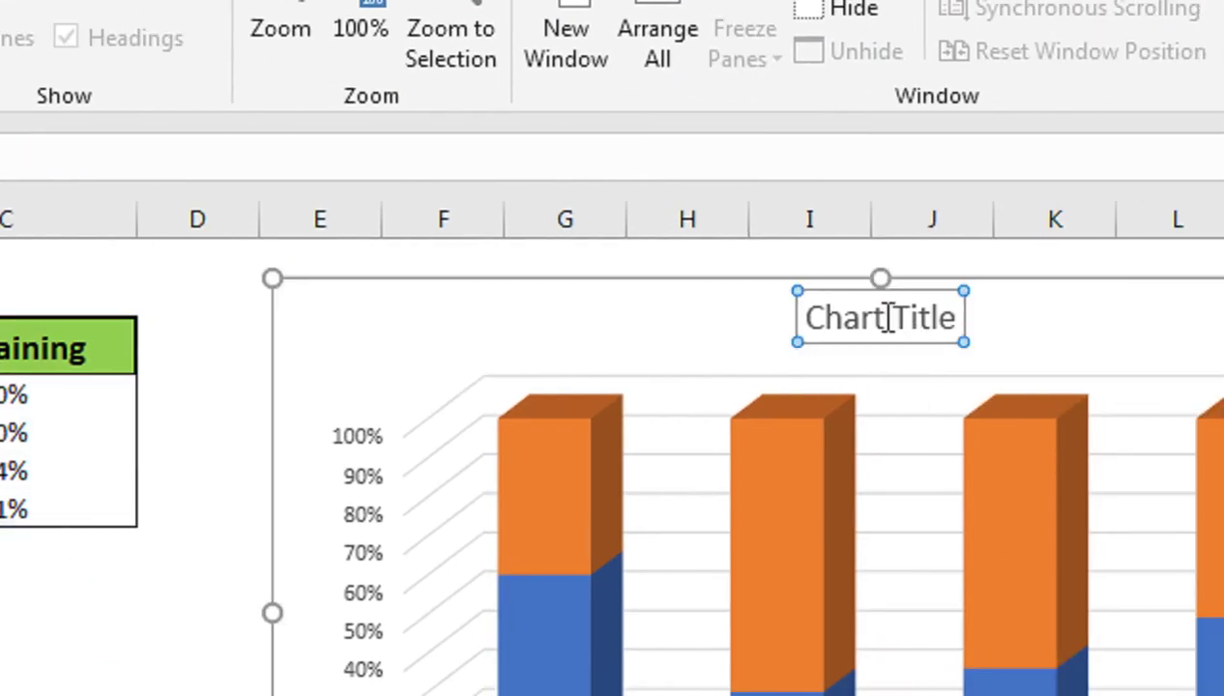
key(Delete)
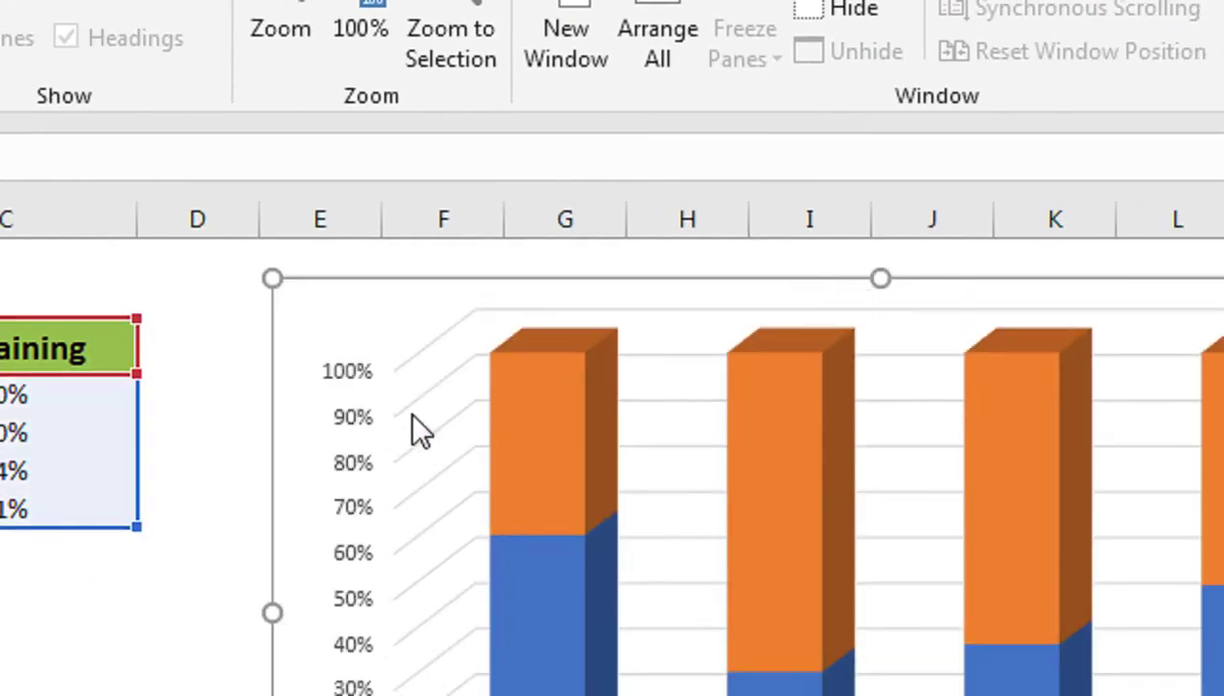
click(323, 432)
click(350, 437)
key(Delete)
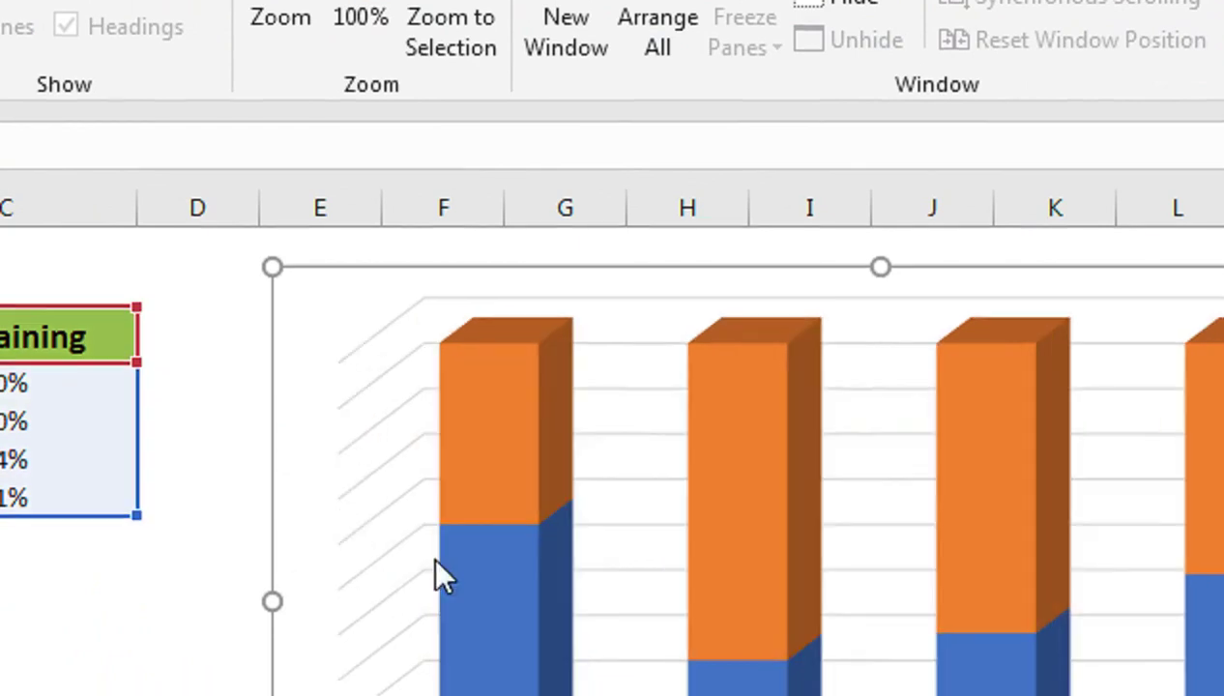
click(881, 511)
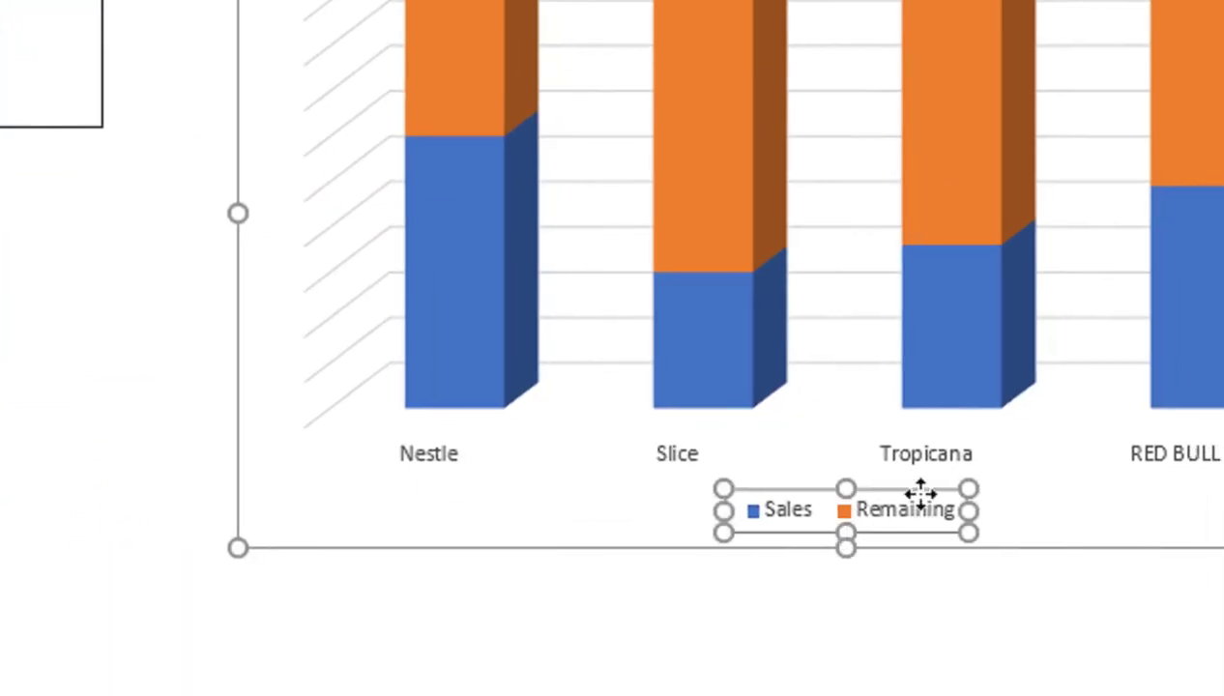
key(Delete)
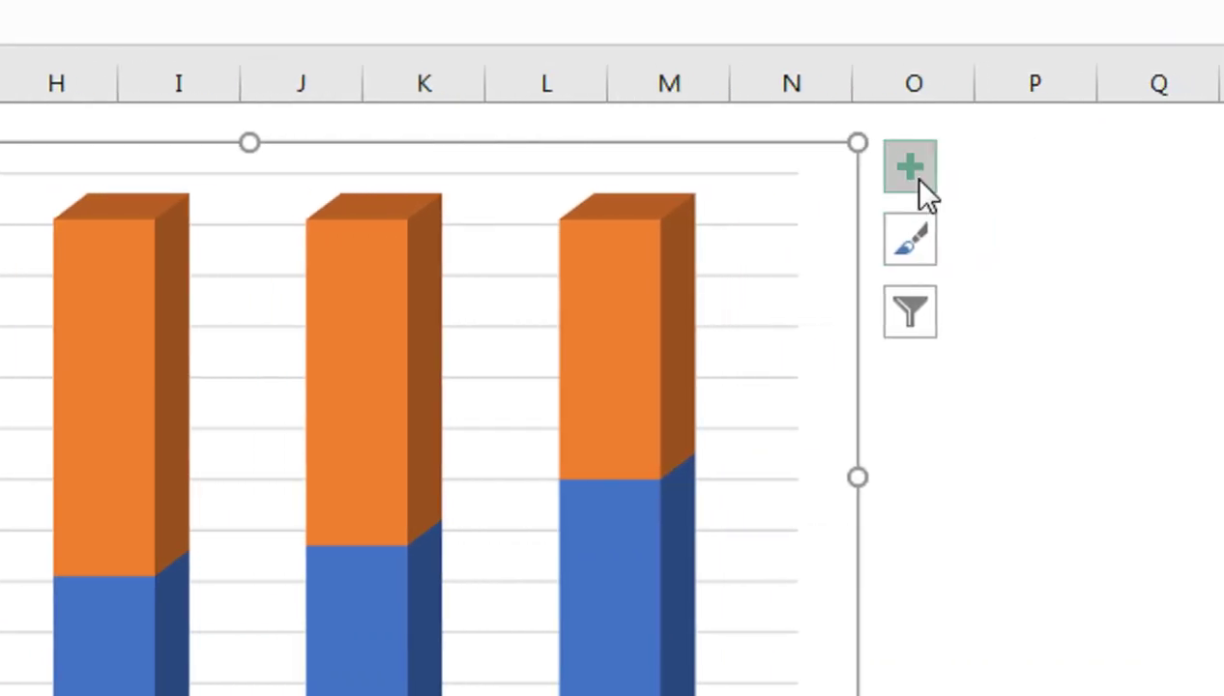
Turn off the chart gridlines in Chart Elements.
click(911, 169)
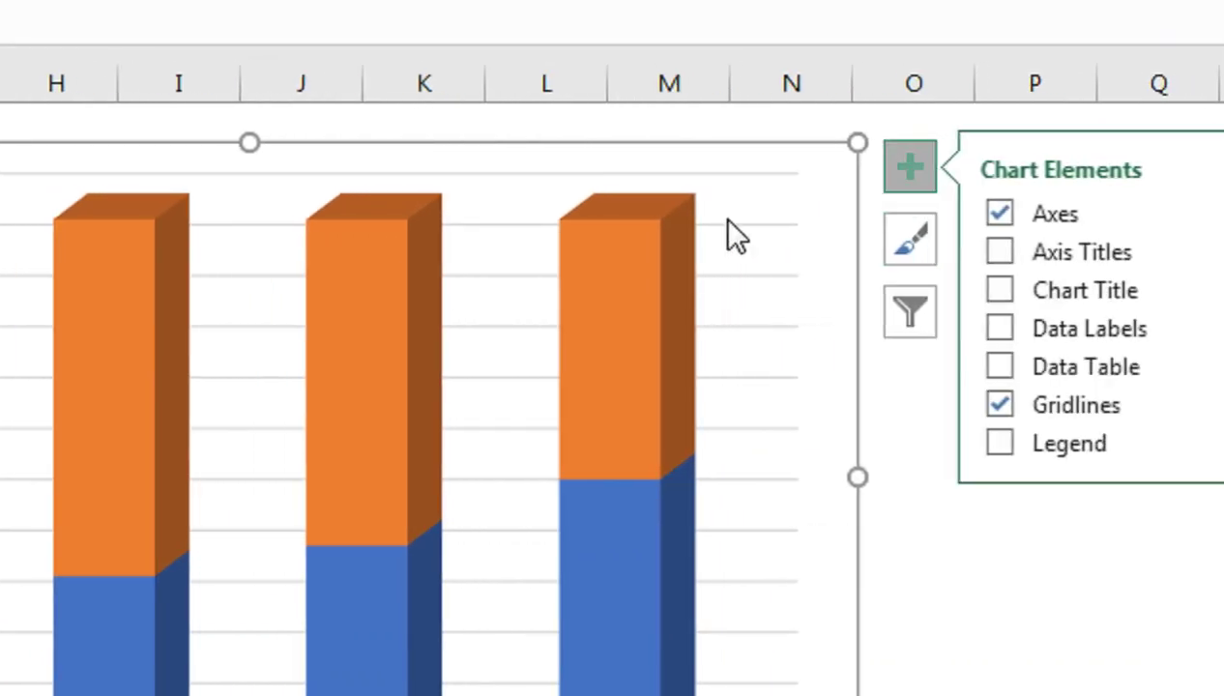
click(904, 405)
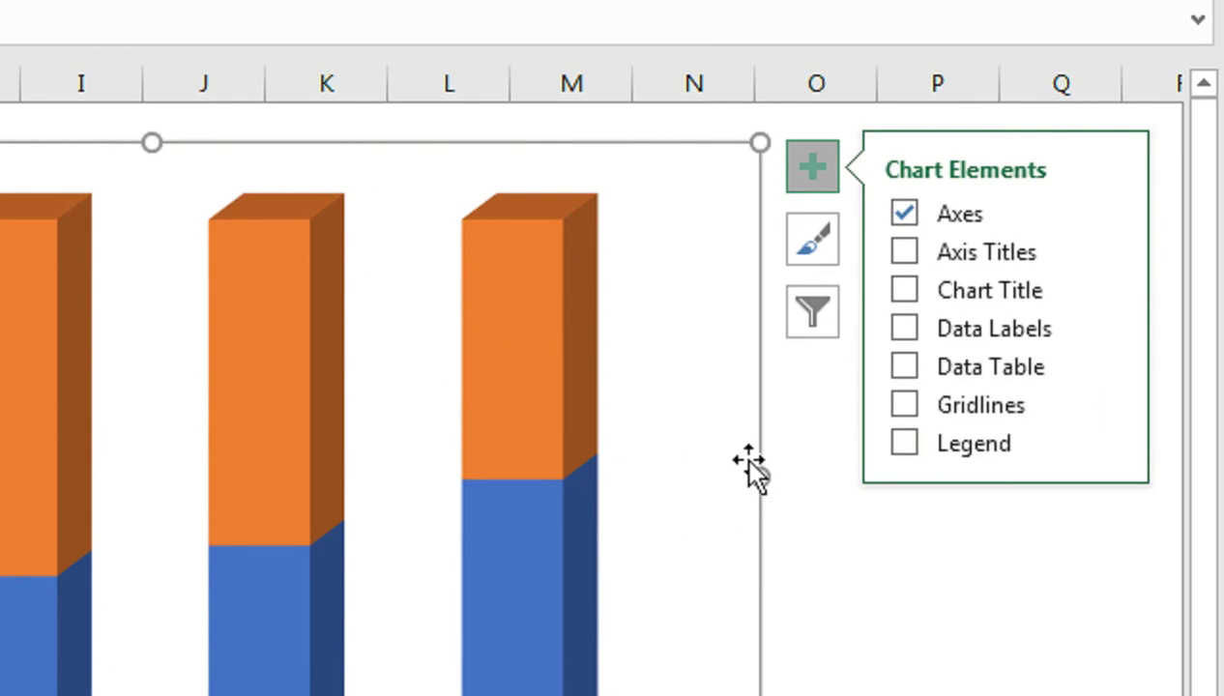
click(899, 529)
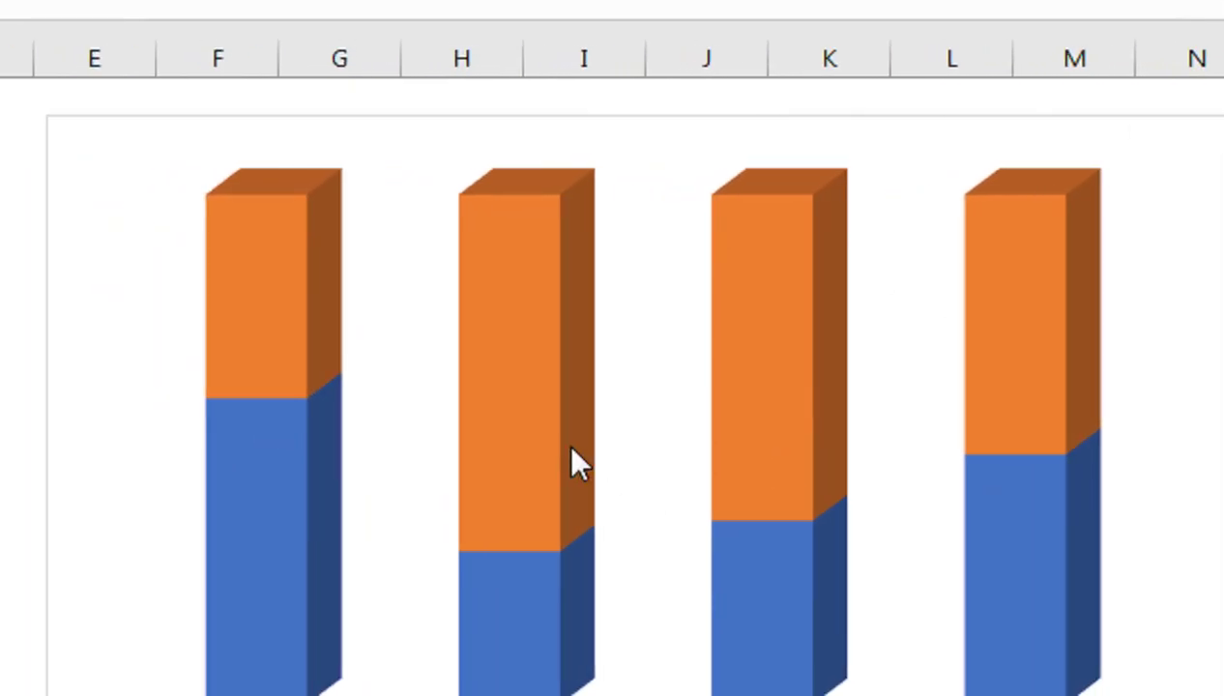
mouse_move(305, 238)
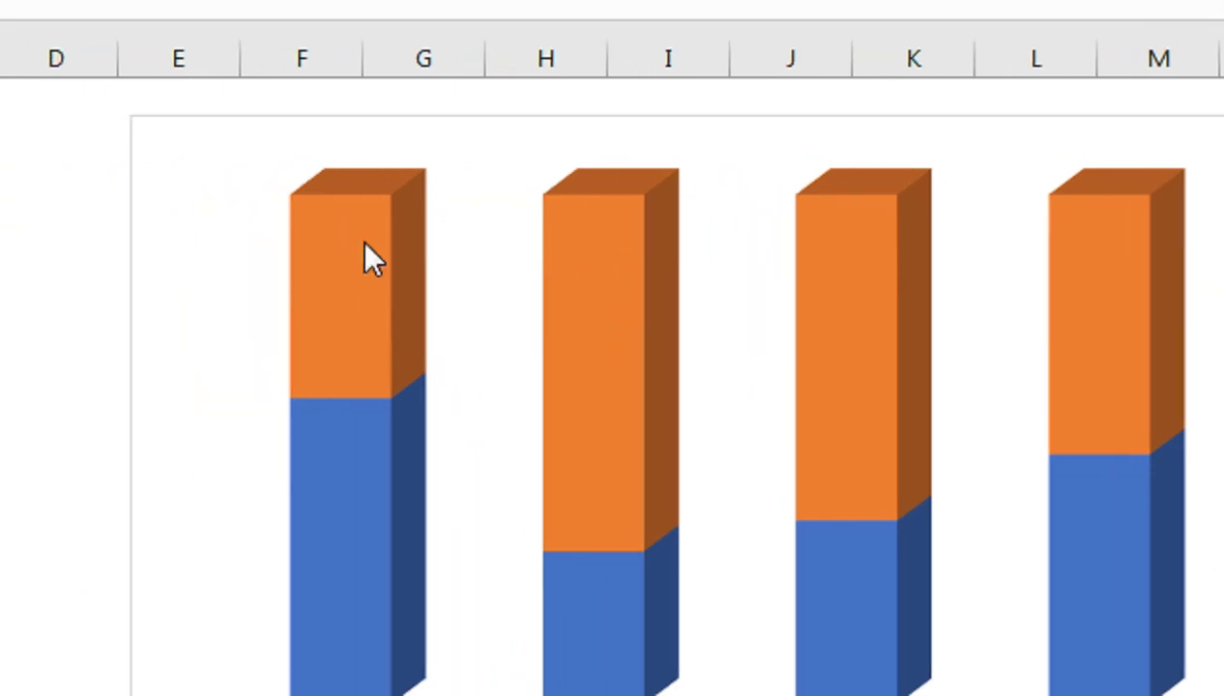
Format the data series as Cylinder columns with gap width 71% and gap depth 134%.
right_click(364, 245)
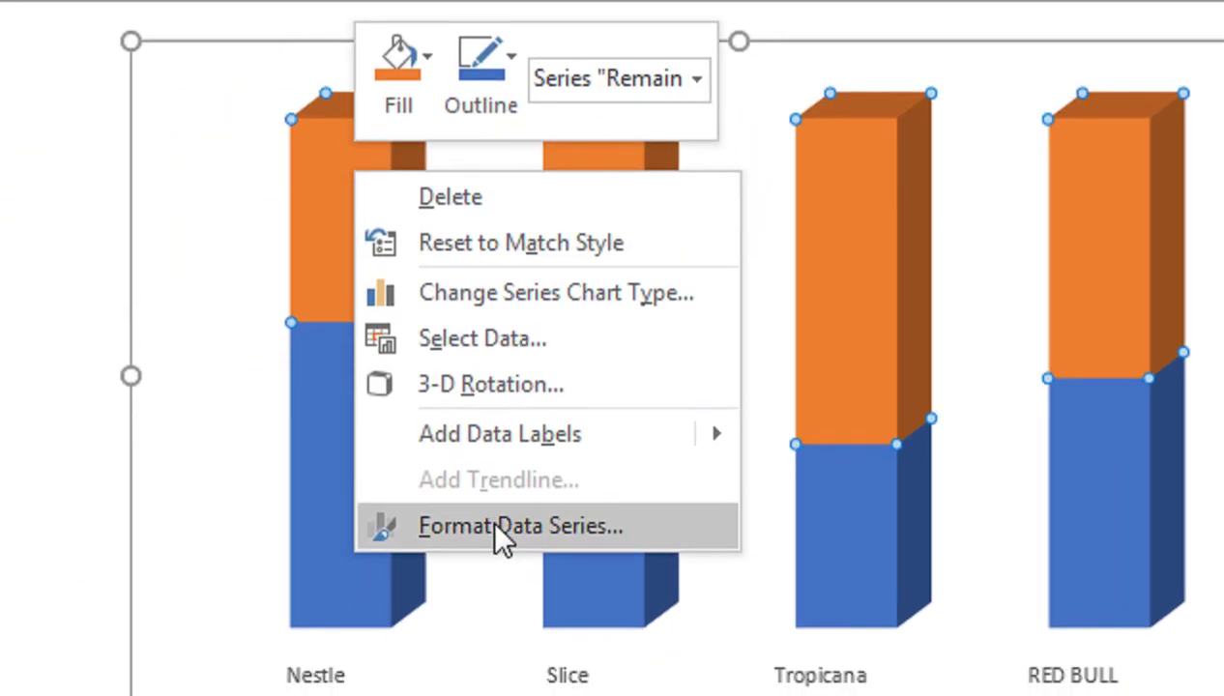
click(495, 526)
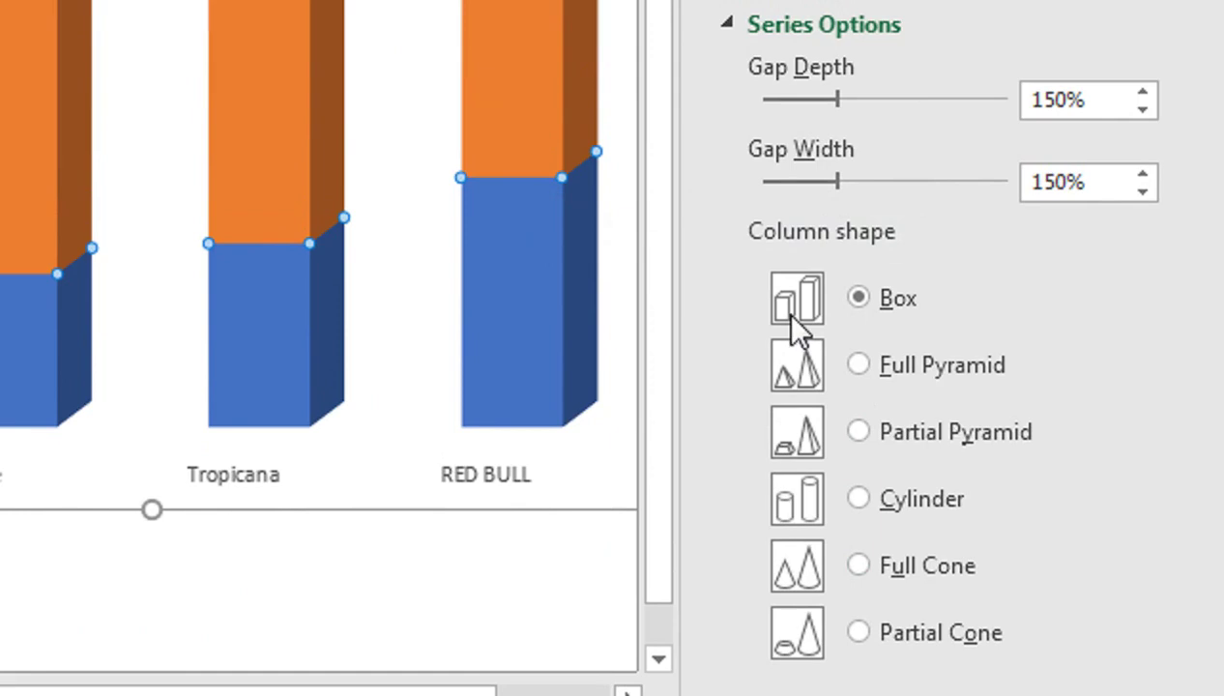
click(858, 487)
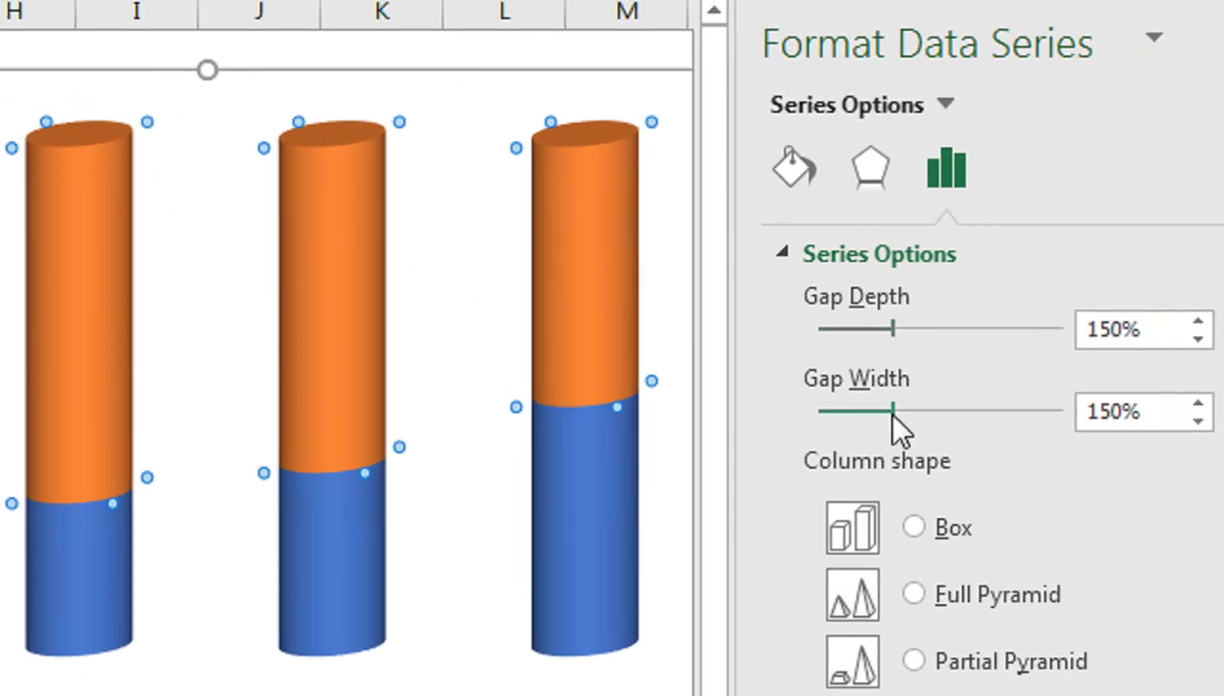
mouse_move(892, 413)
mouse_down()
mouse_move(903, 413)
mouse_move(855, 412)
mouse_up()
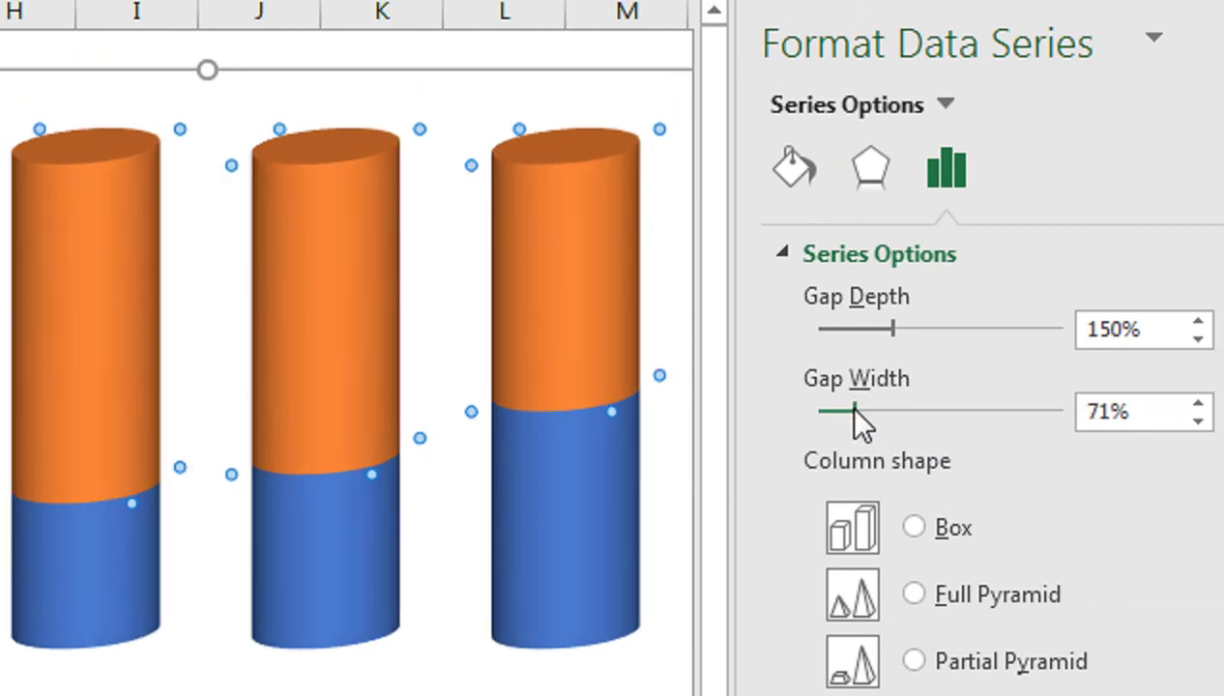
drag(890, 330, 884, 330)
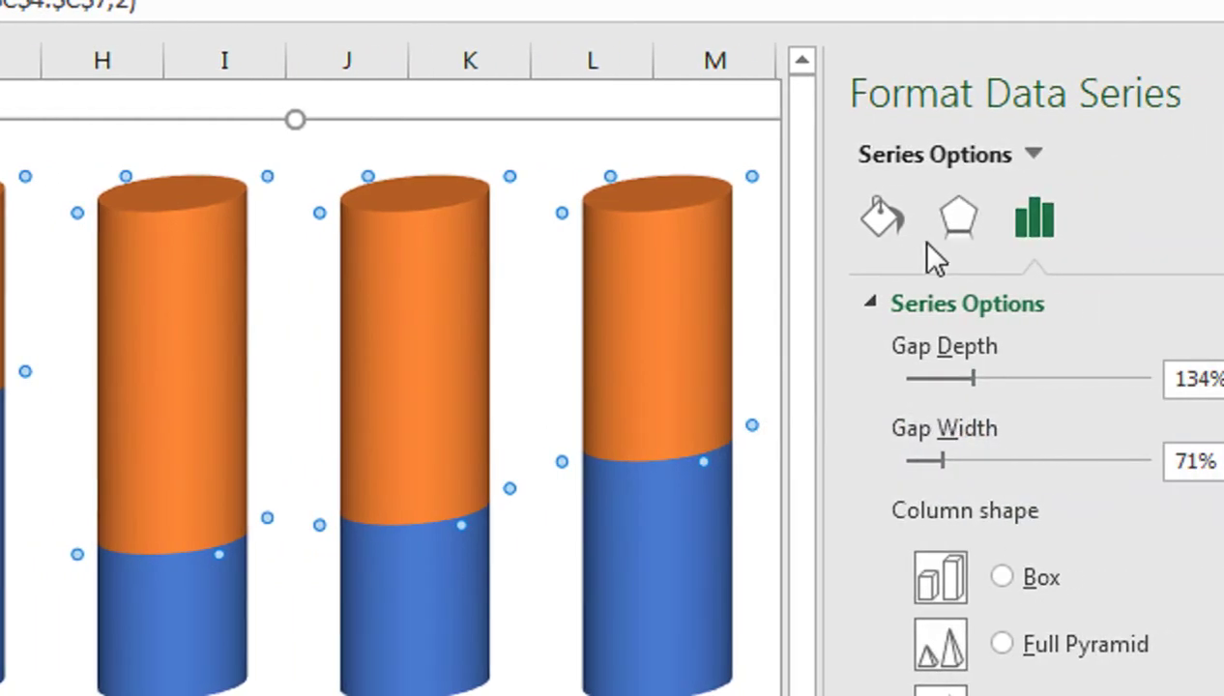
Give the Remaining series a white solid fill with 20% transparency.
click(884, 217)
click(887, 305)
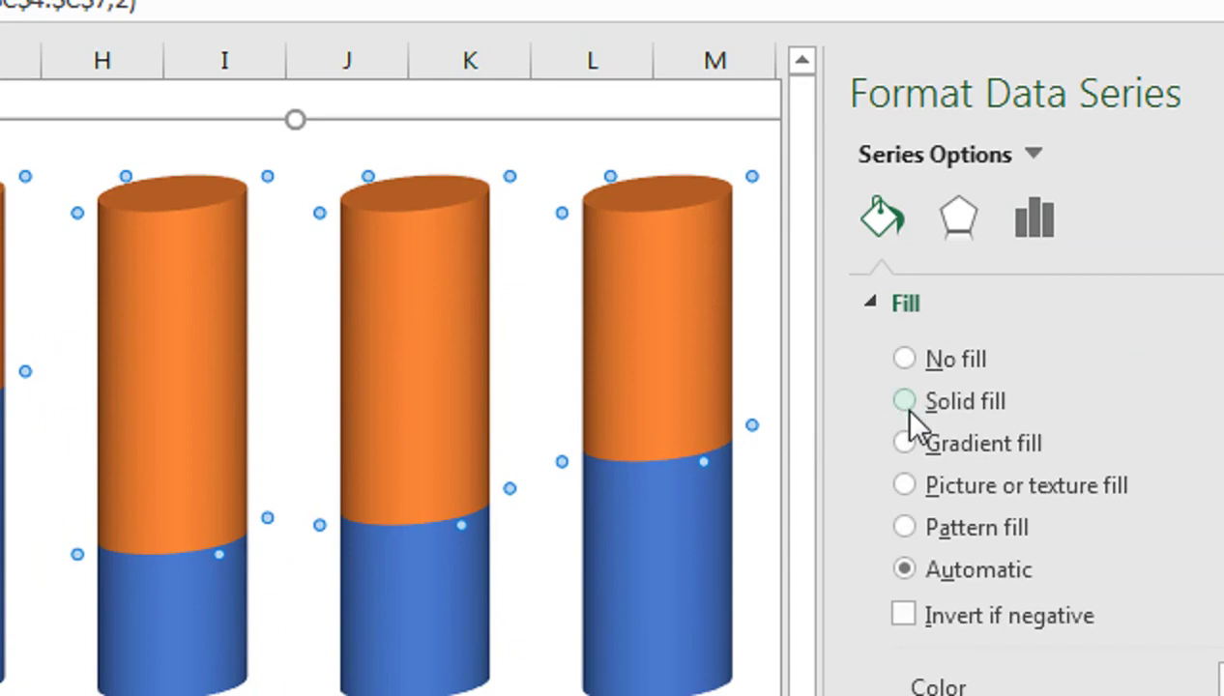
click(907, 406)
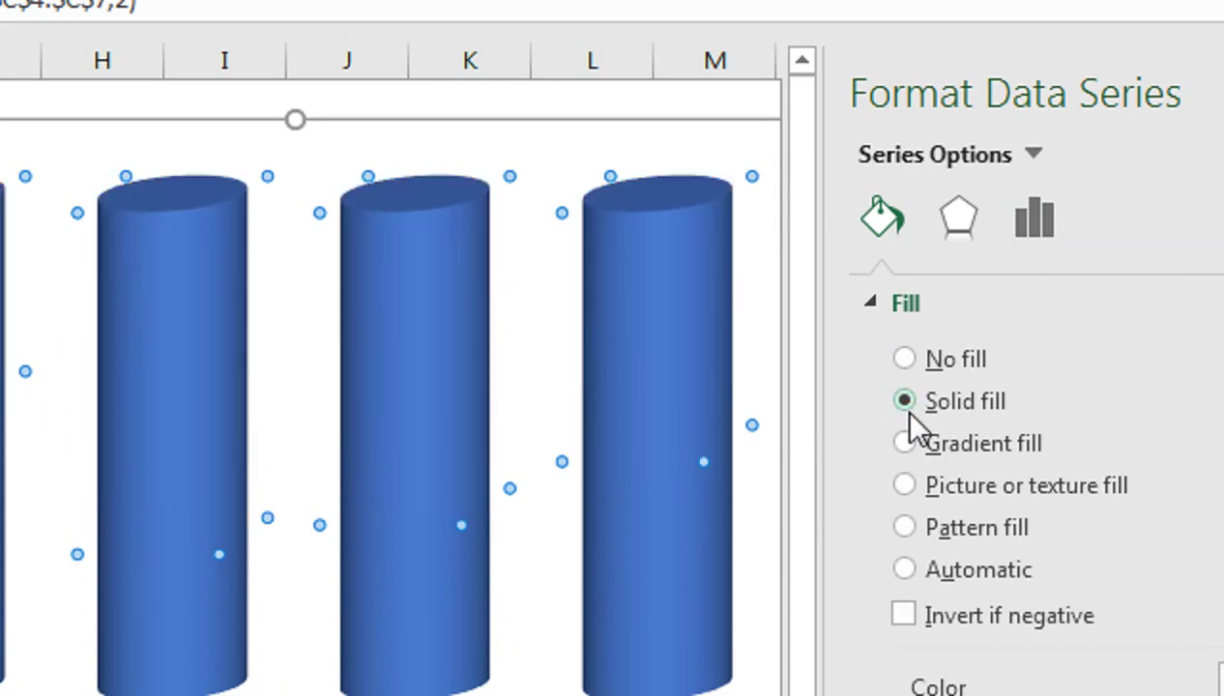
click(1141, 527)
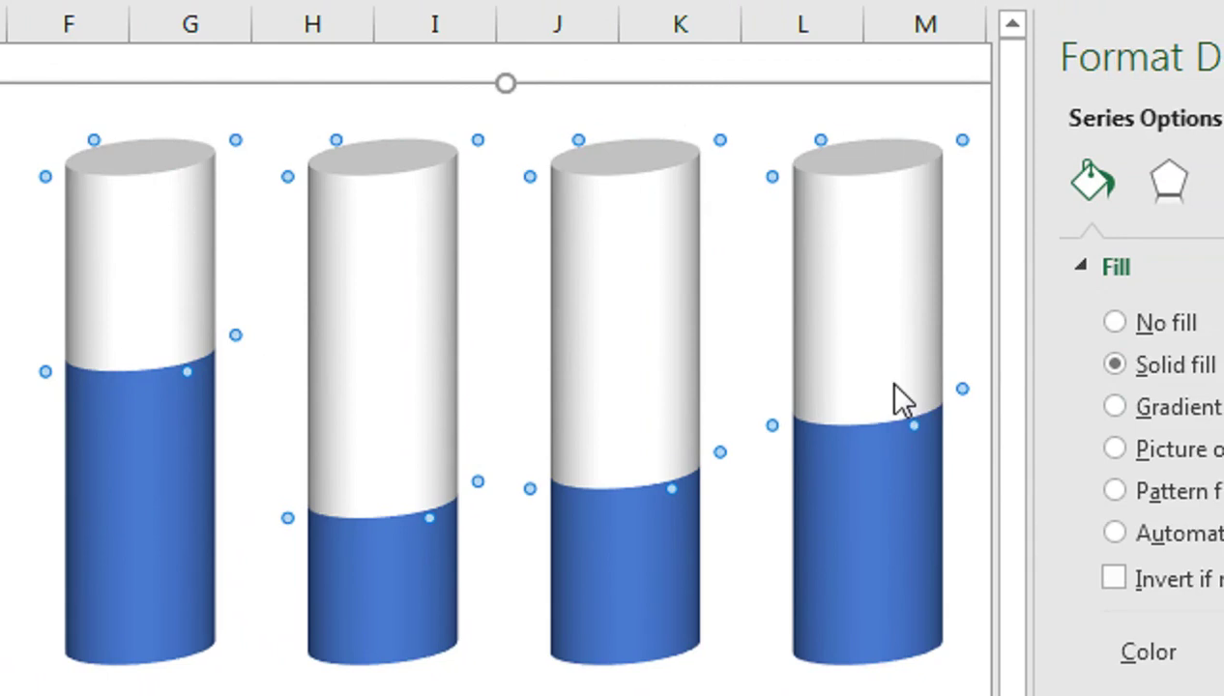
mouse_move(897, 396)
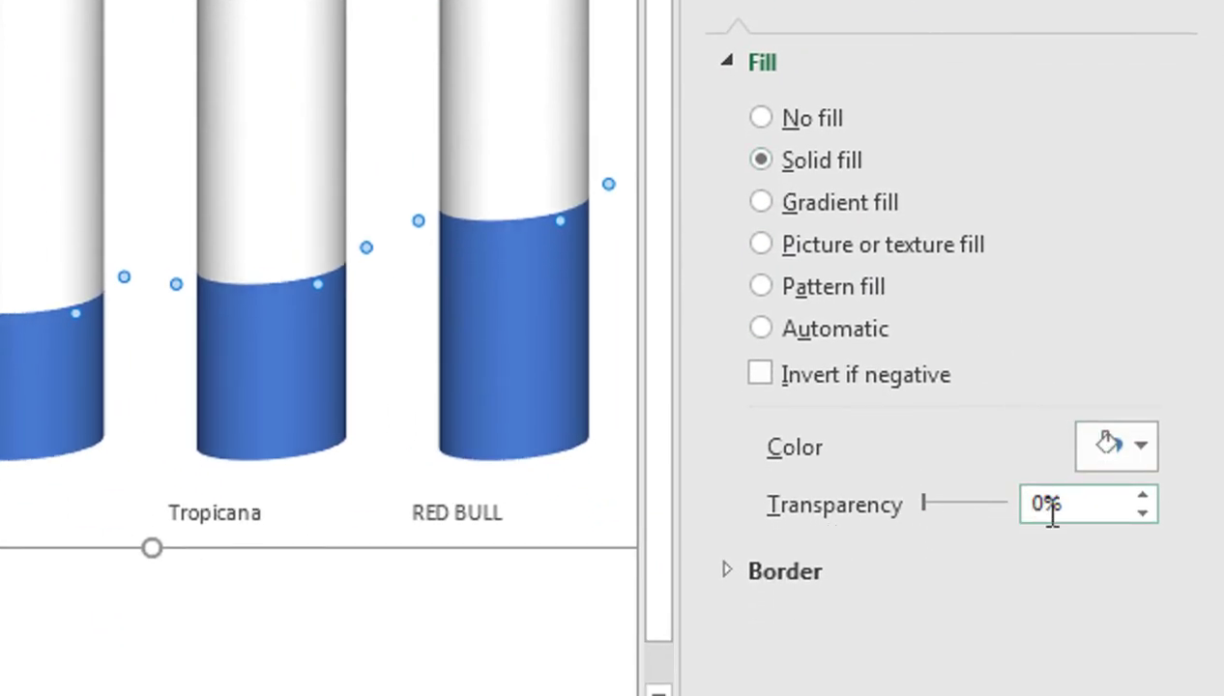
double_click(1042, 503)
text(20)
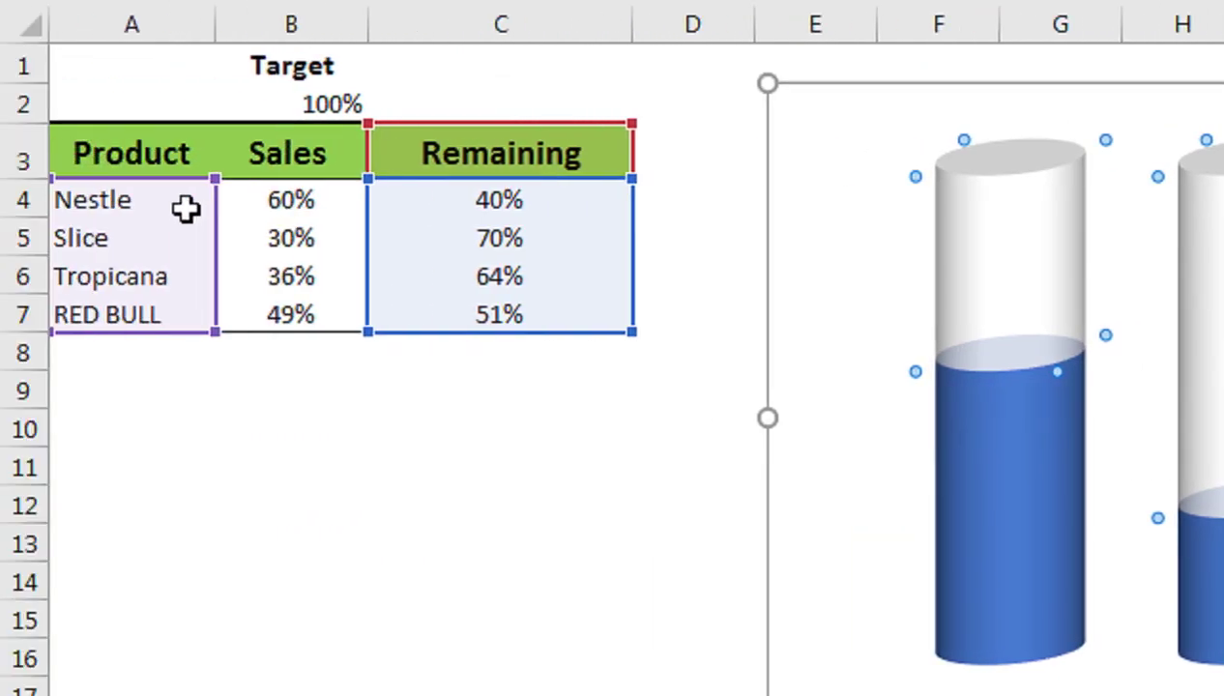
Fill the Nestle sales cylinder with solid gold.
click(923, 447)
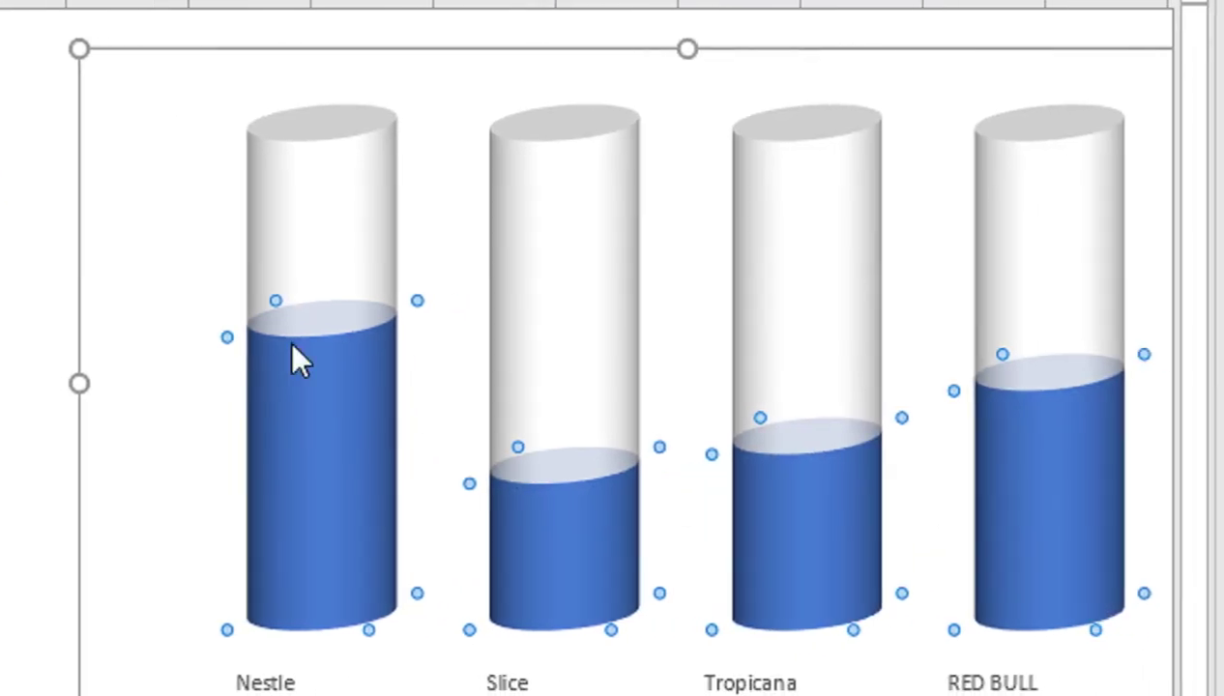
click(309, 396)
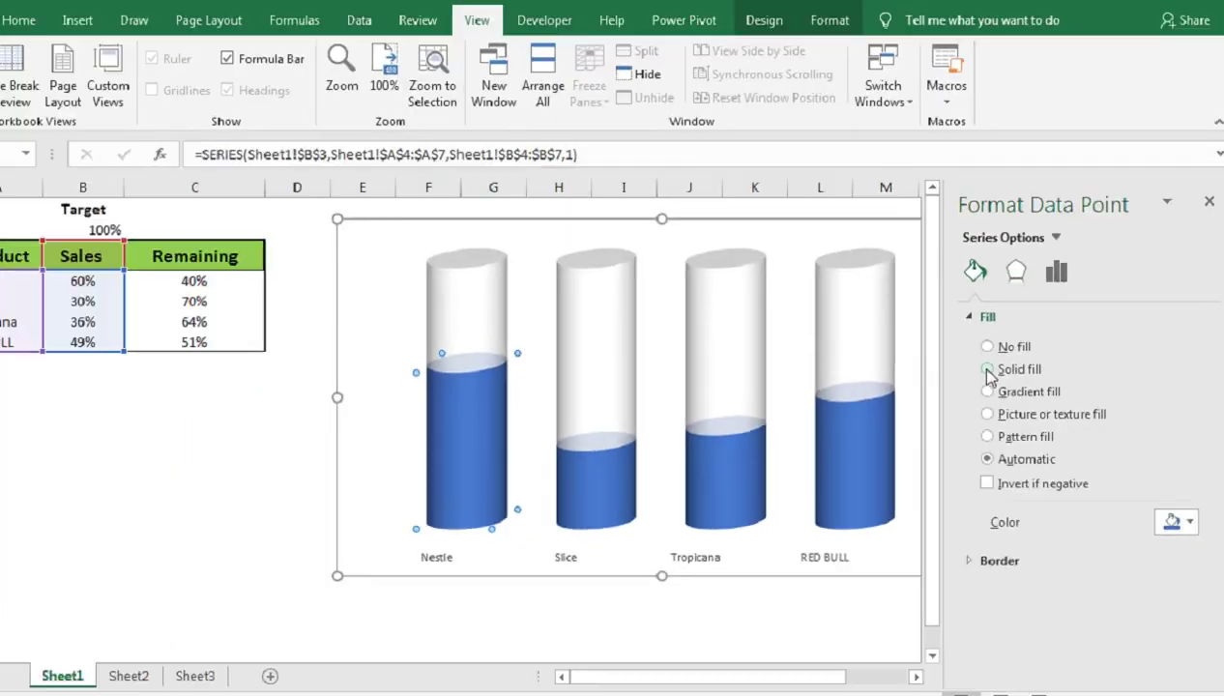
click(992, 373)
click(1180, 517)
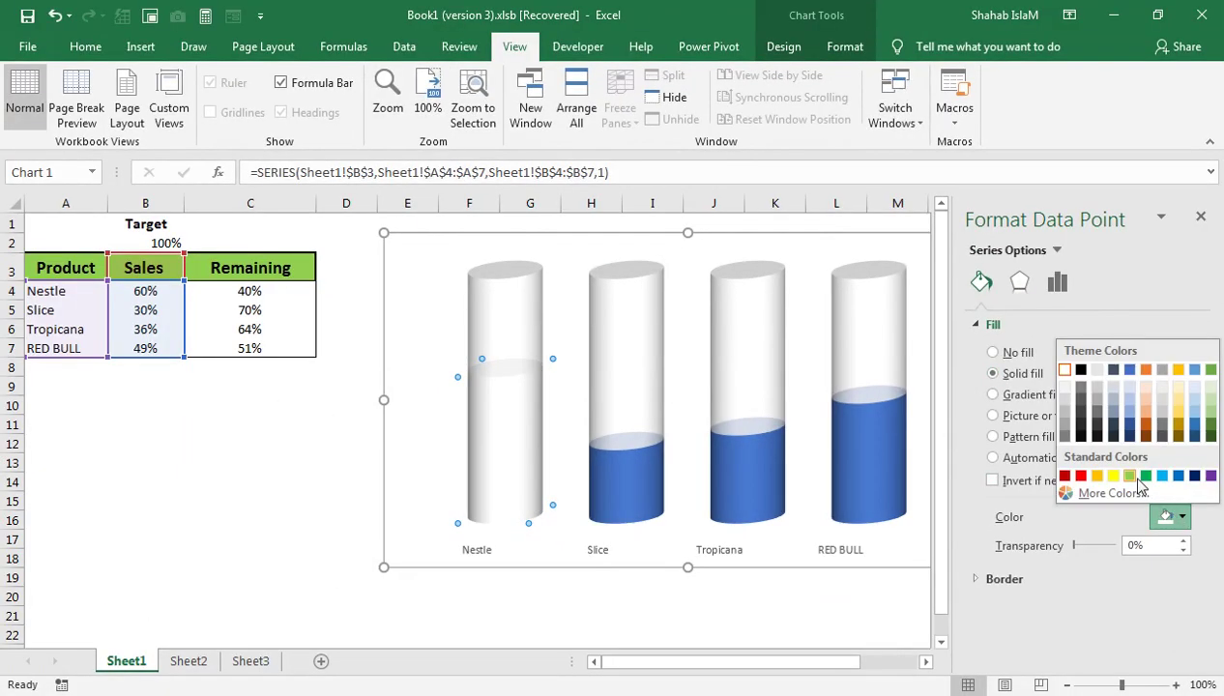
click(1098, 477)
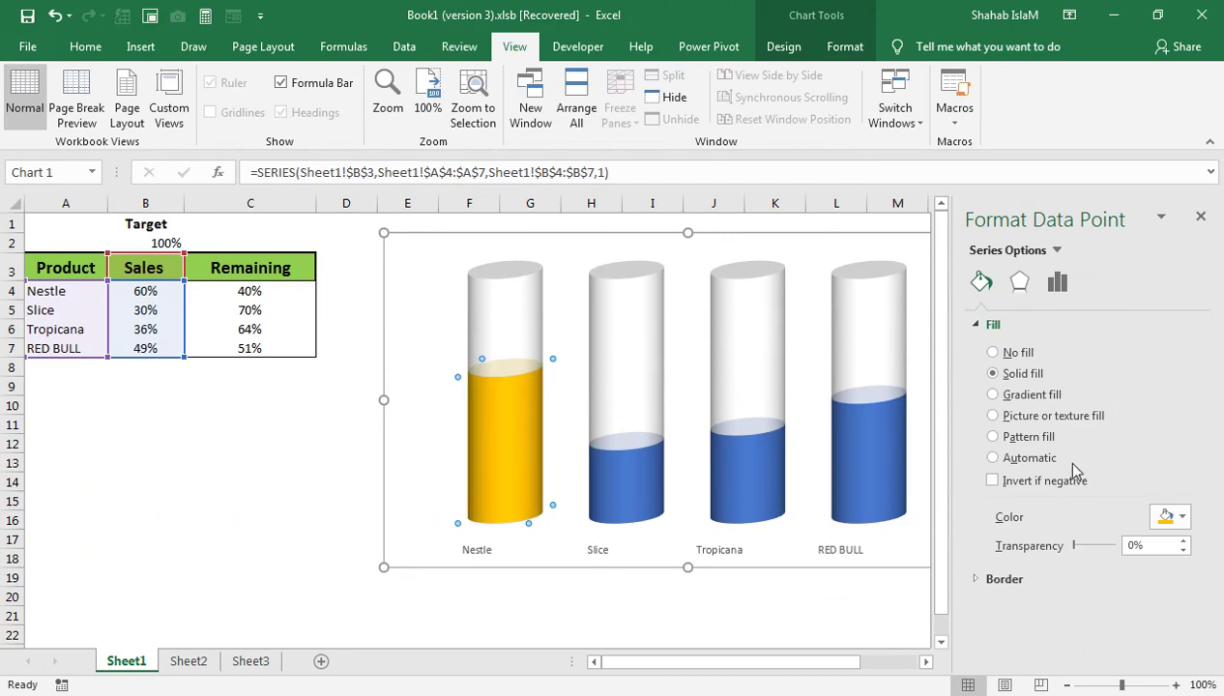
Colour the Slice sales cylinder yellow and the Tropicana cylinder orange.
click(621, 479)
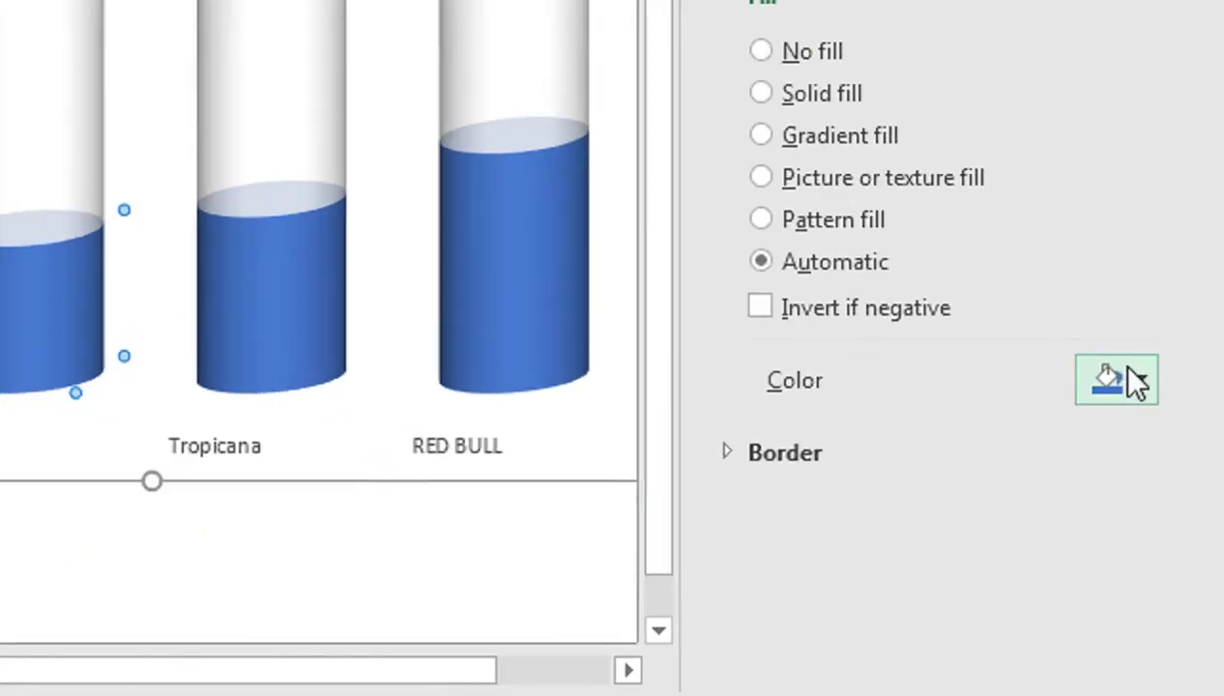
click(1174, 518)
click(1004, 299)
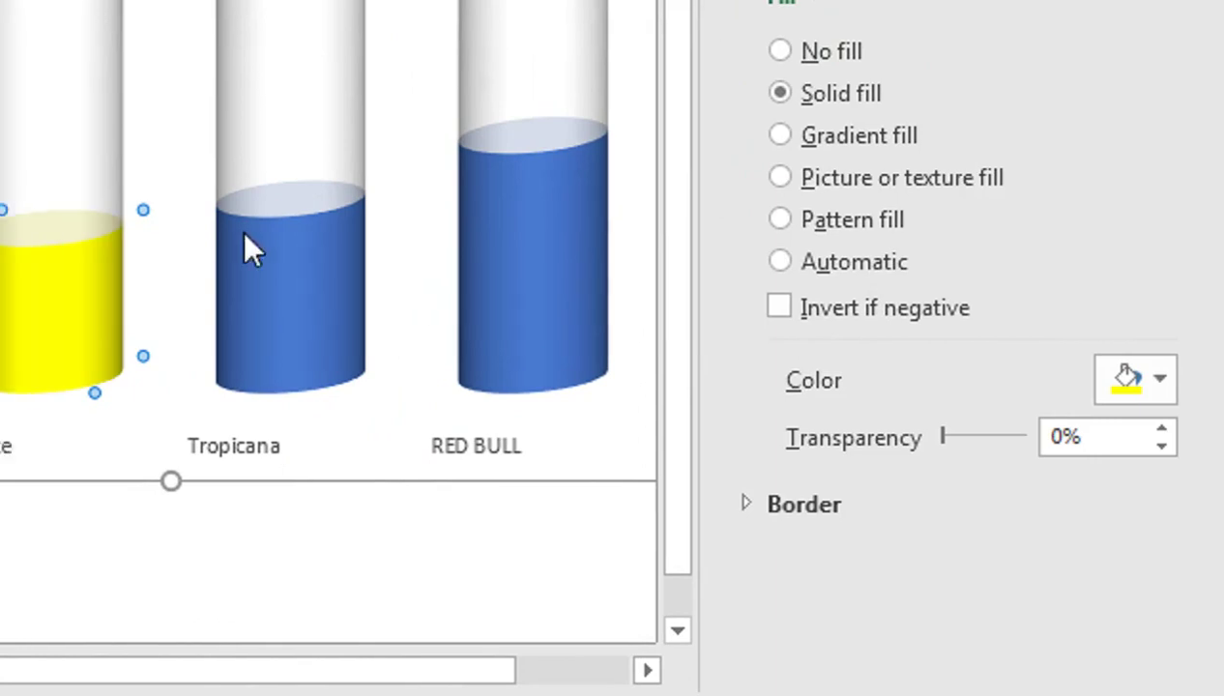
click(649, 300)
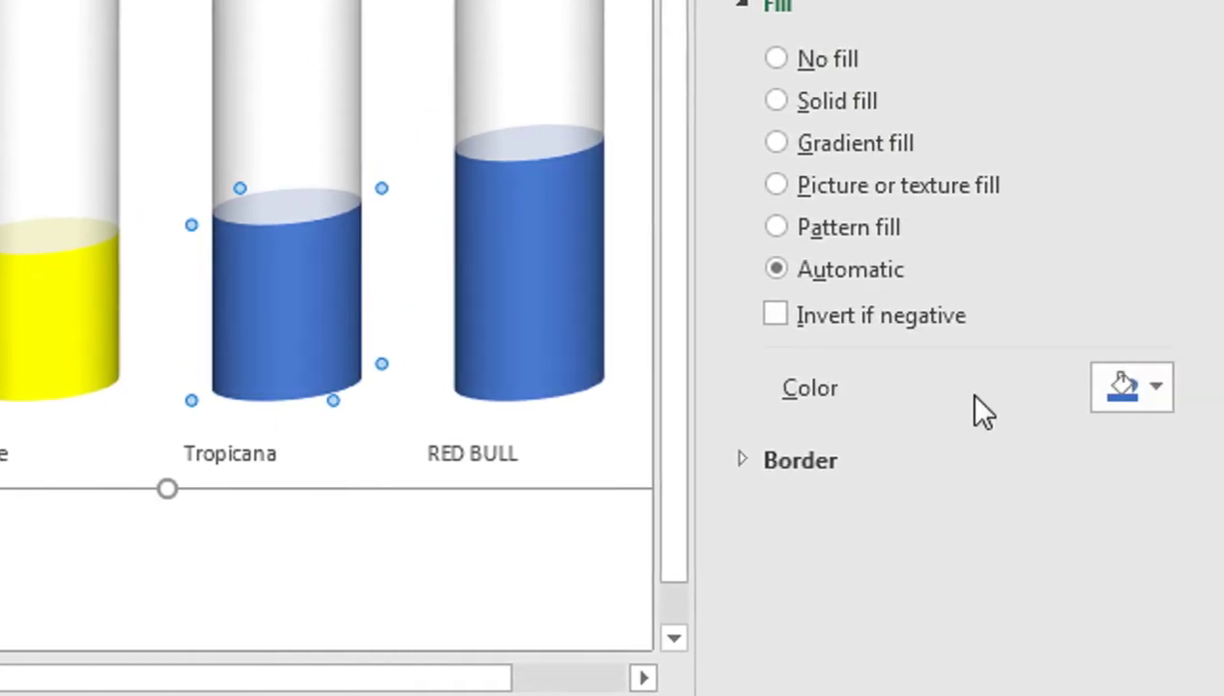
click(1141, 389)
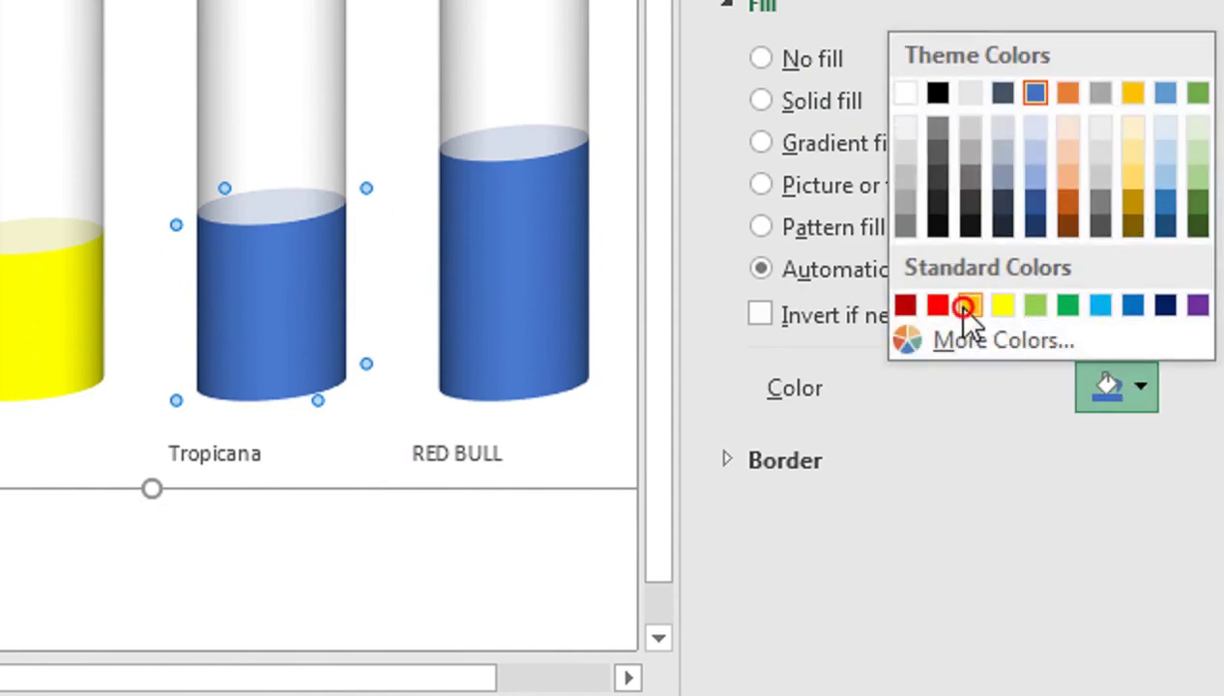
click(969, 306)
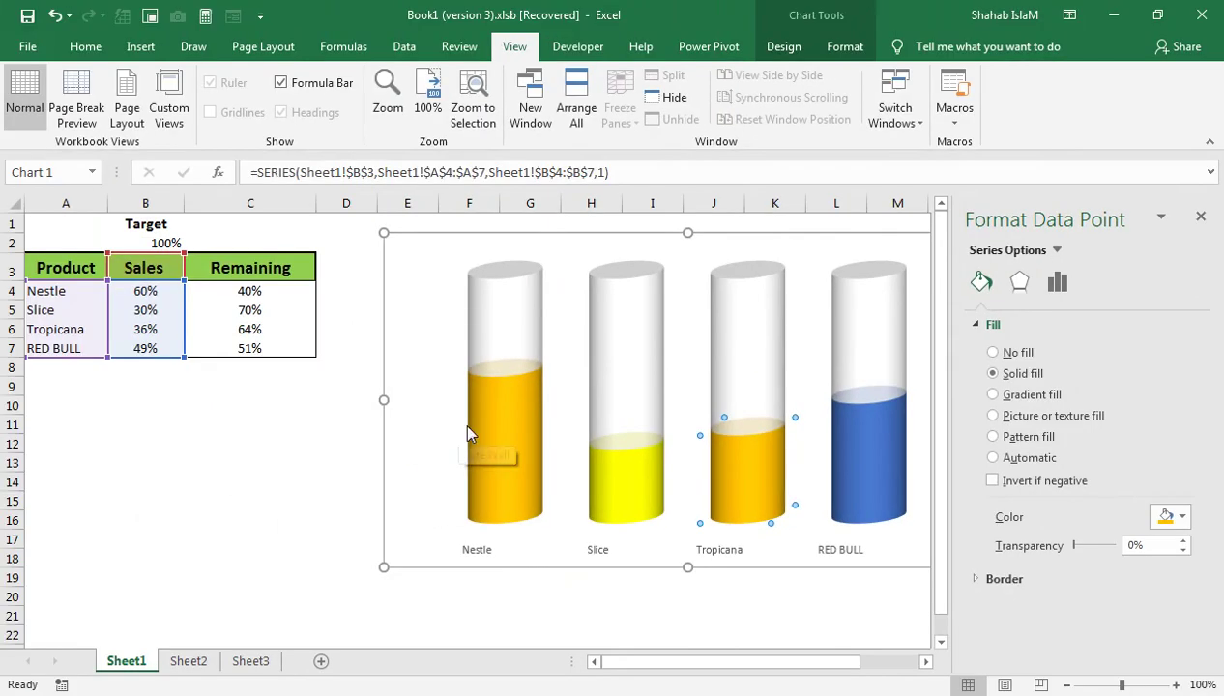
Revisit the Nestle and Tropicana cylinder colour choices without changing Nestle.
click(483, 425)
click(1182, 518)
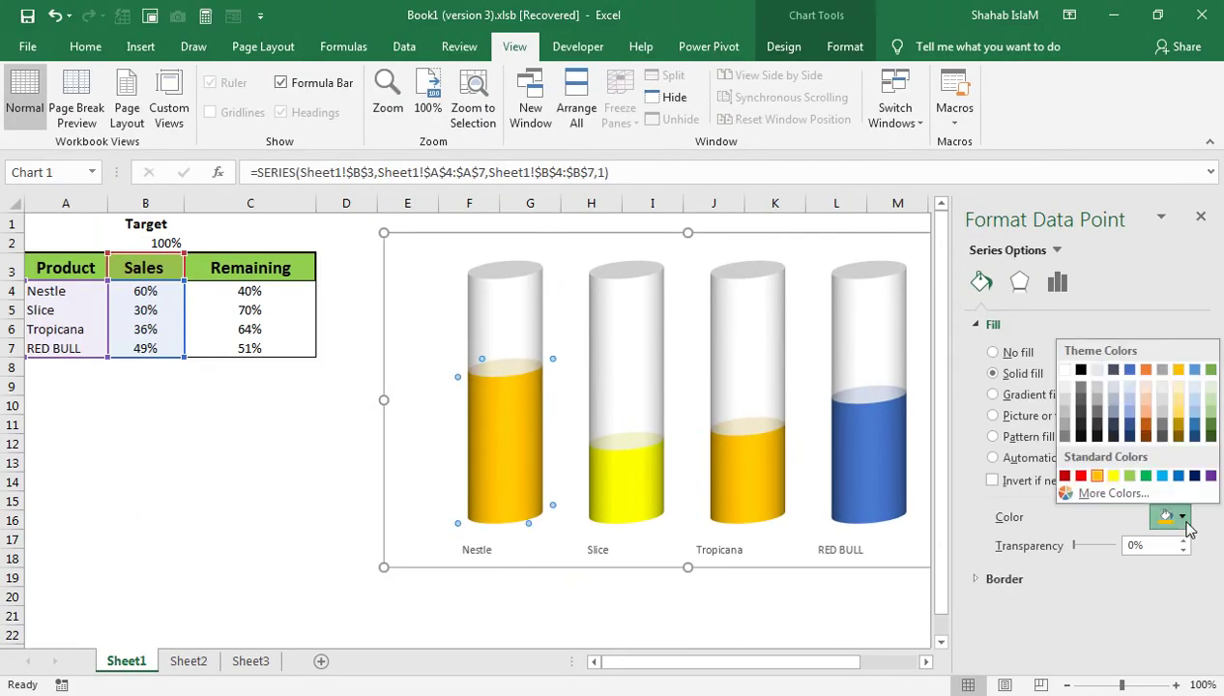
click(780, 502)
click(779, 502)
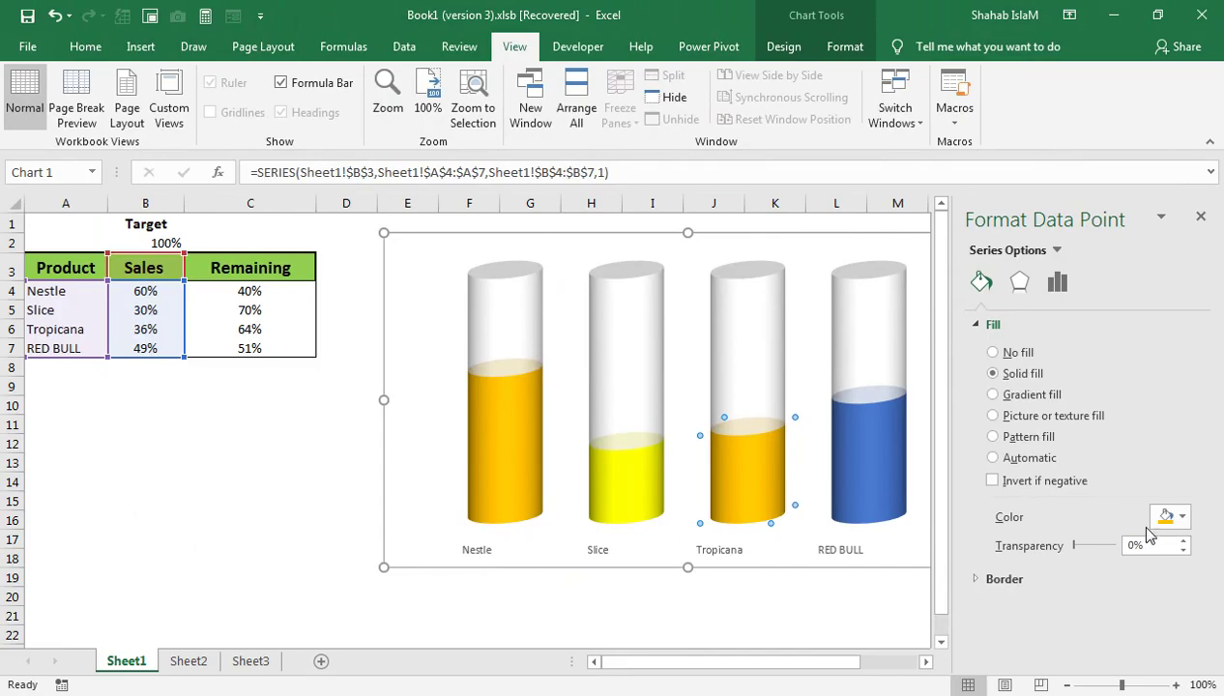
click(1178, 518)
Give the Tropicana cylinder a custom darker orange, RGB 236/158/2.
click(1111, 493)
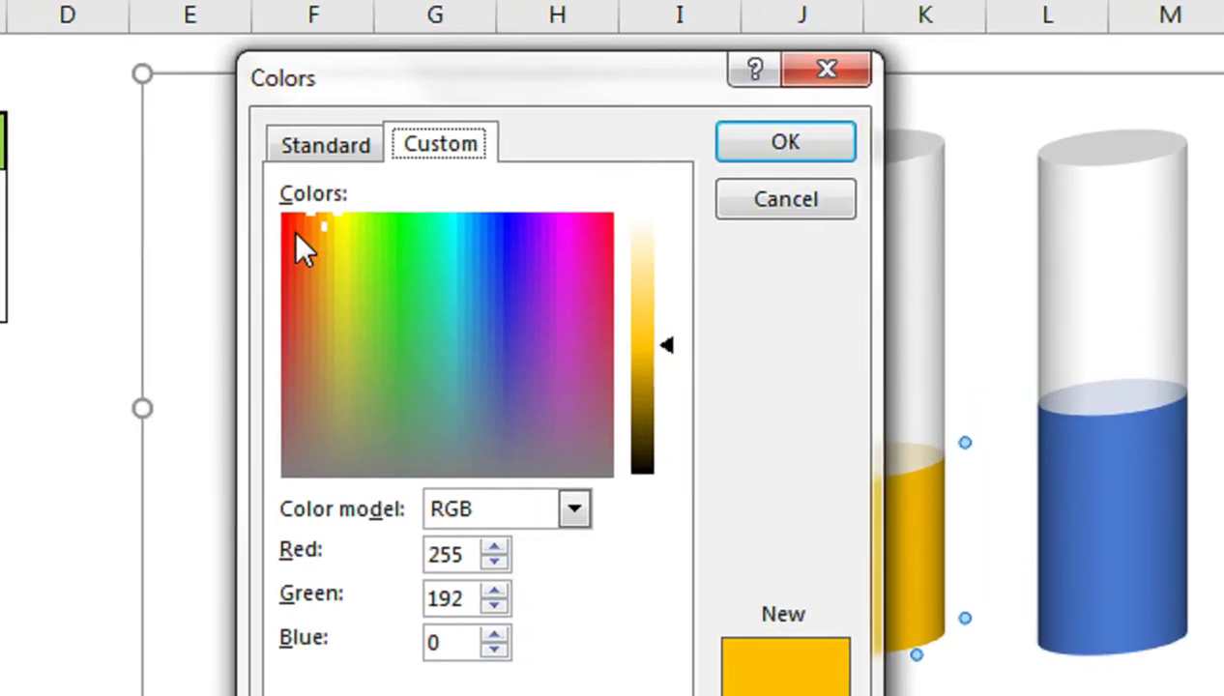
click(240, 227)
drag(311, 229, 332, 229)
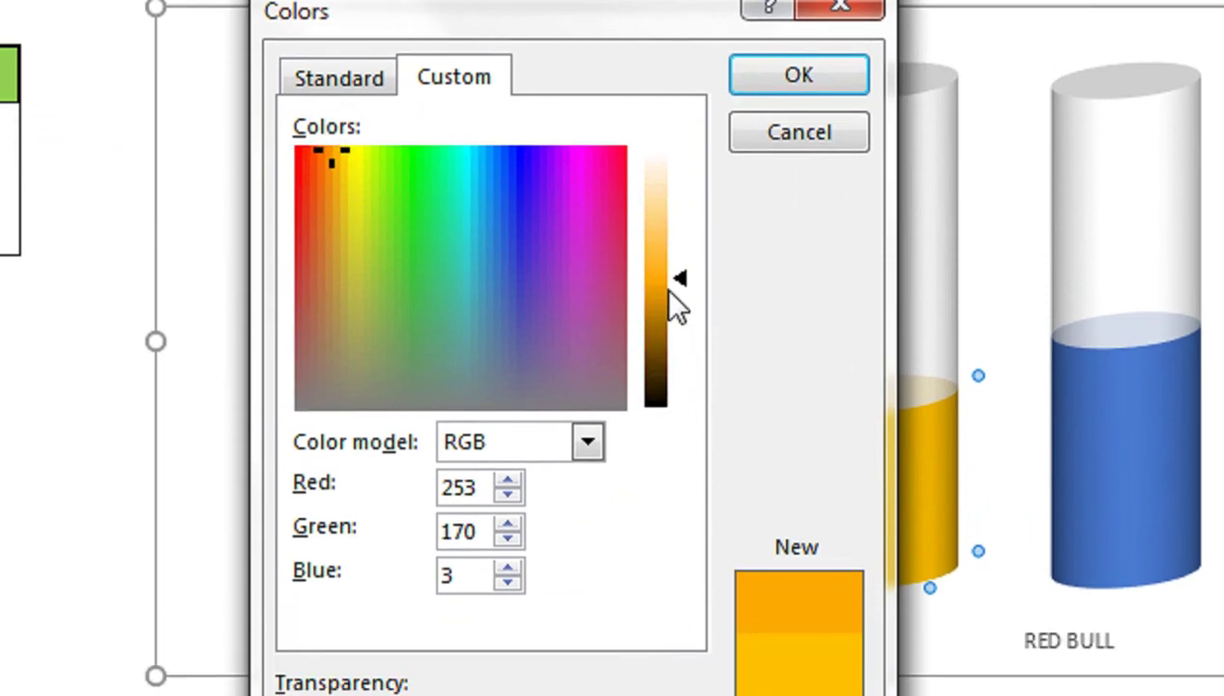
drag(681, 281, 683, 289)
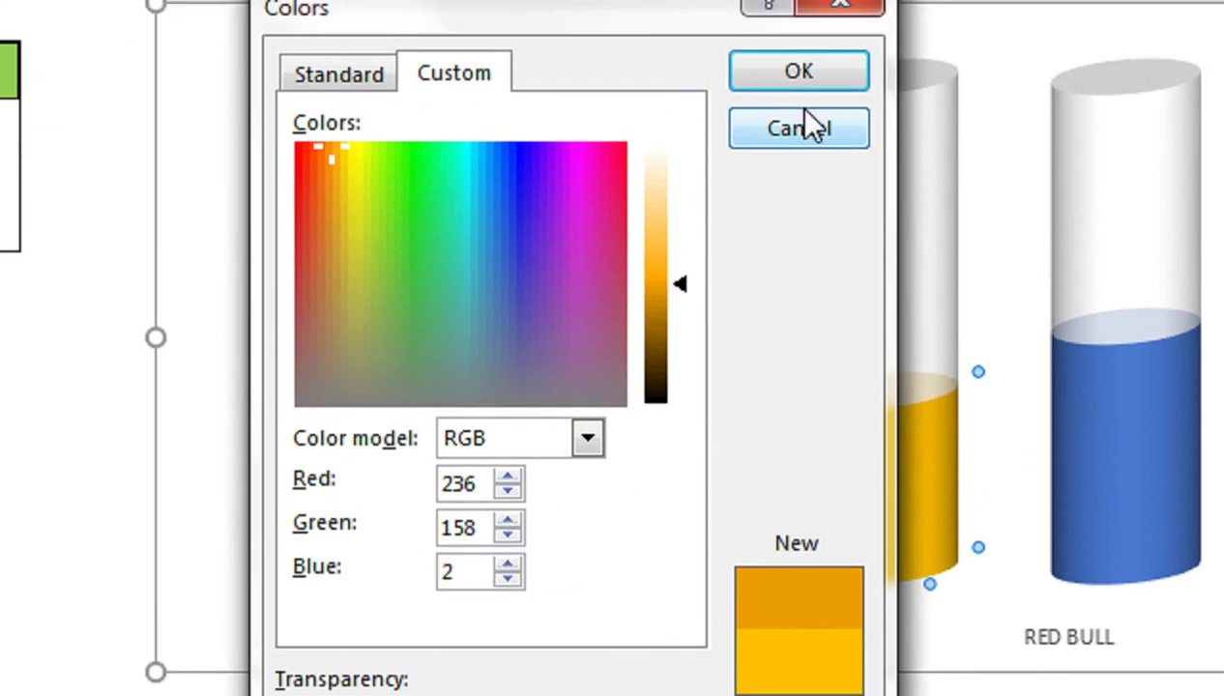
click(800, 70)
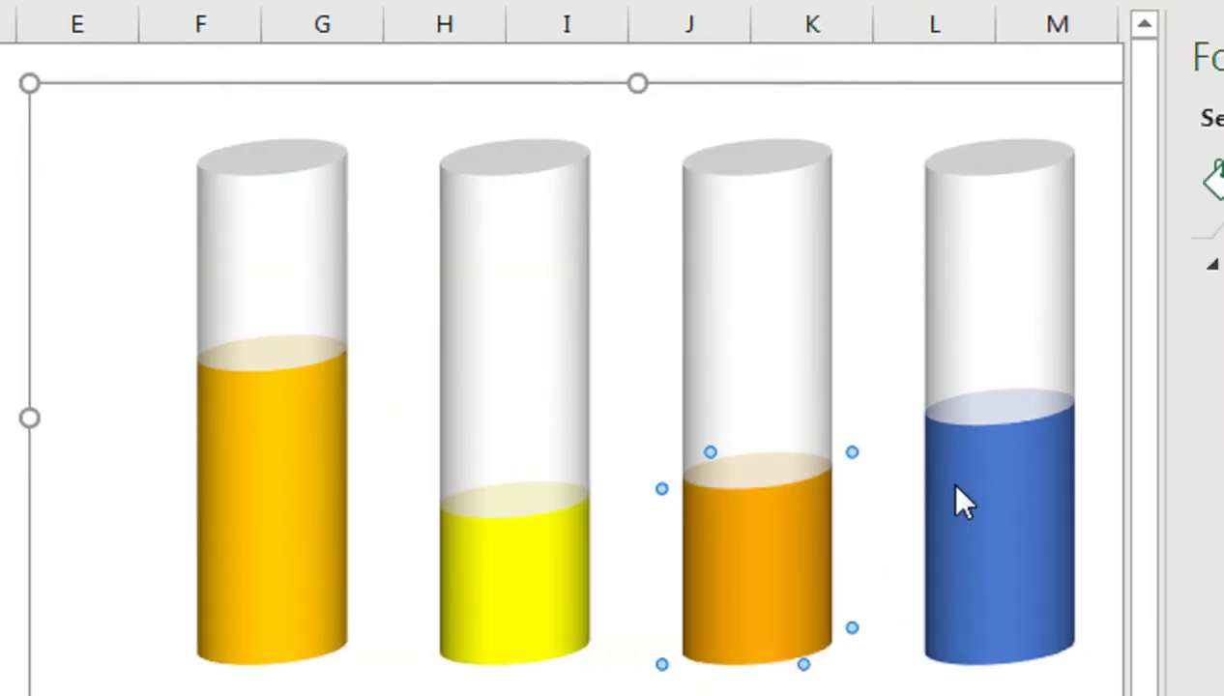
Fill the RED BULL sales cylinder blue, then switch it to Light Blue.
click(918, 518)
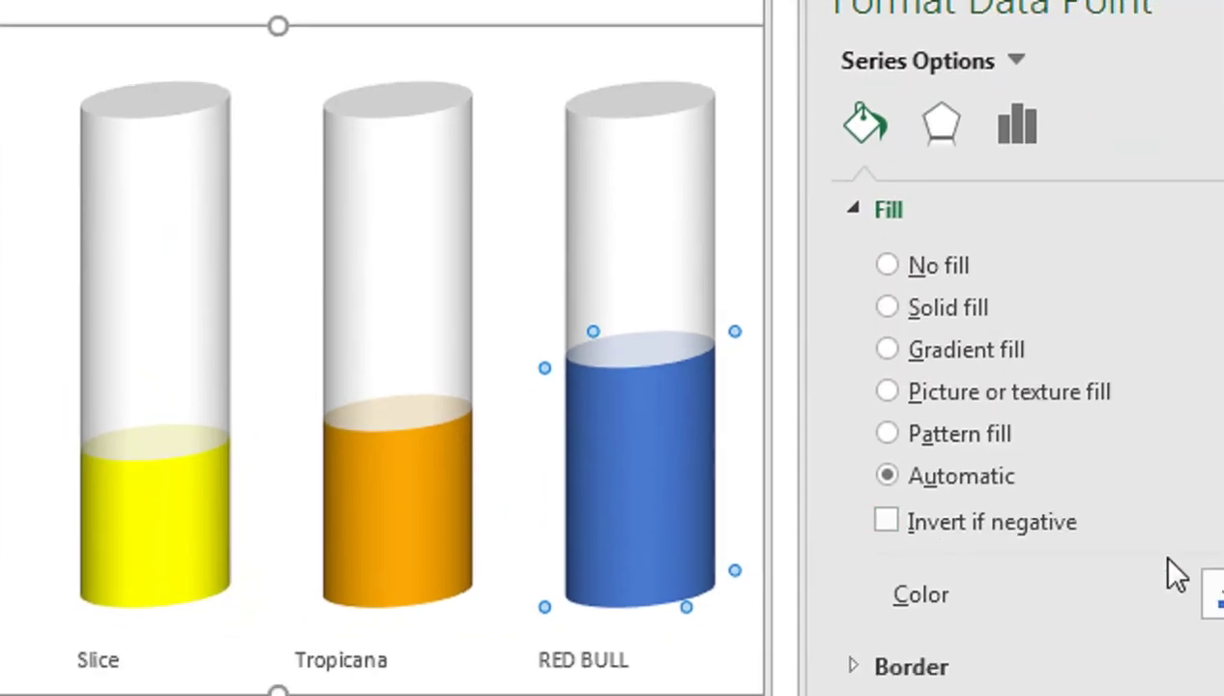
click(1112, 524)
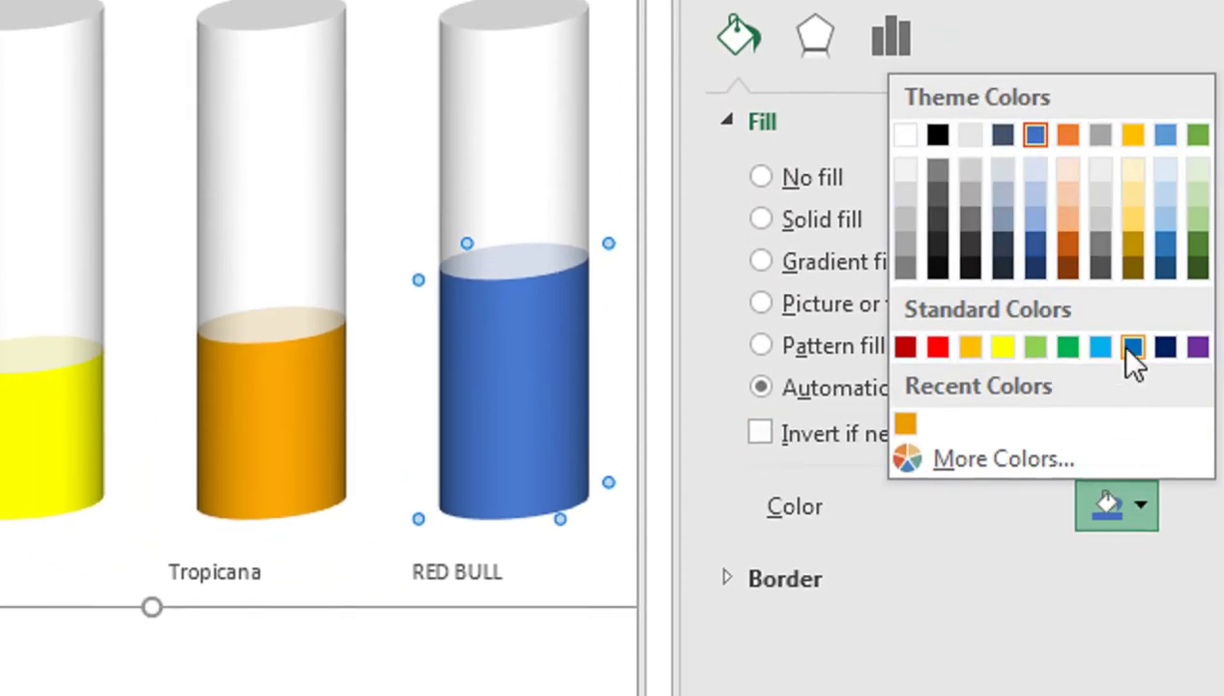
click(1132, 364)
click(1139, 507)
click(1099, 338)
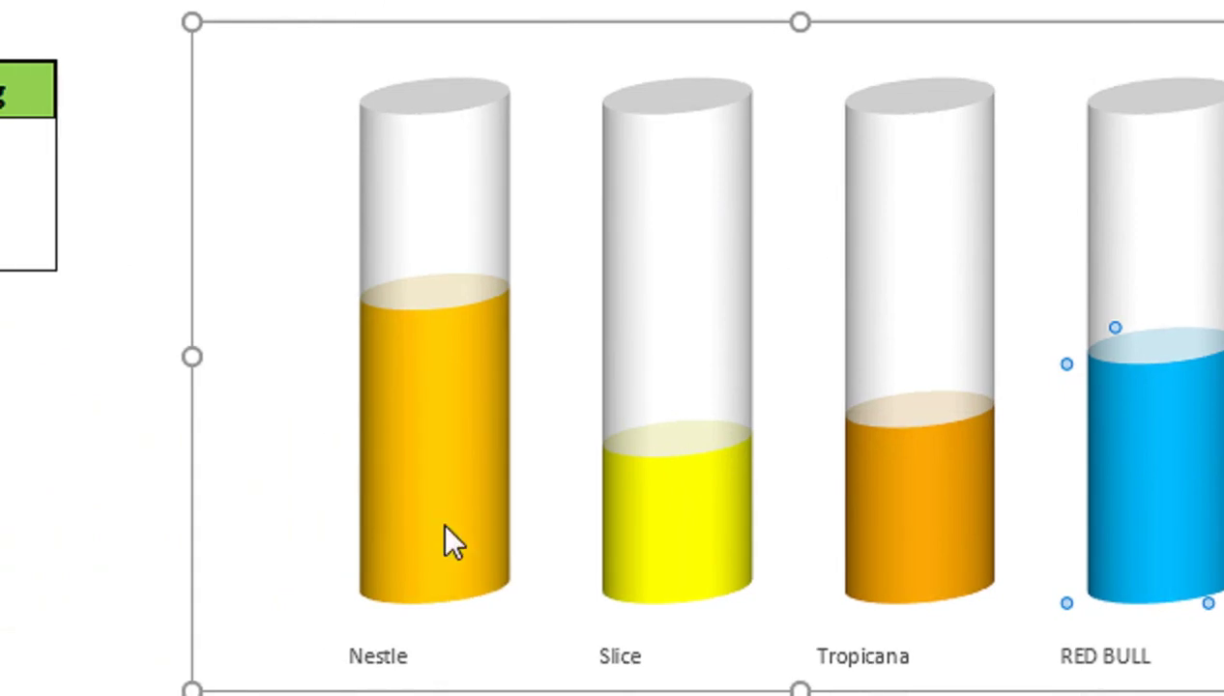
click(386, 527)
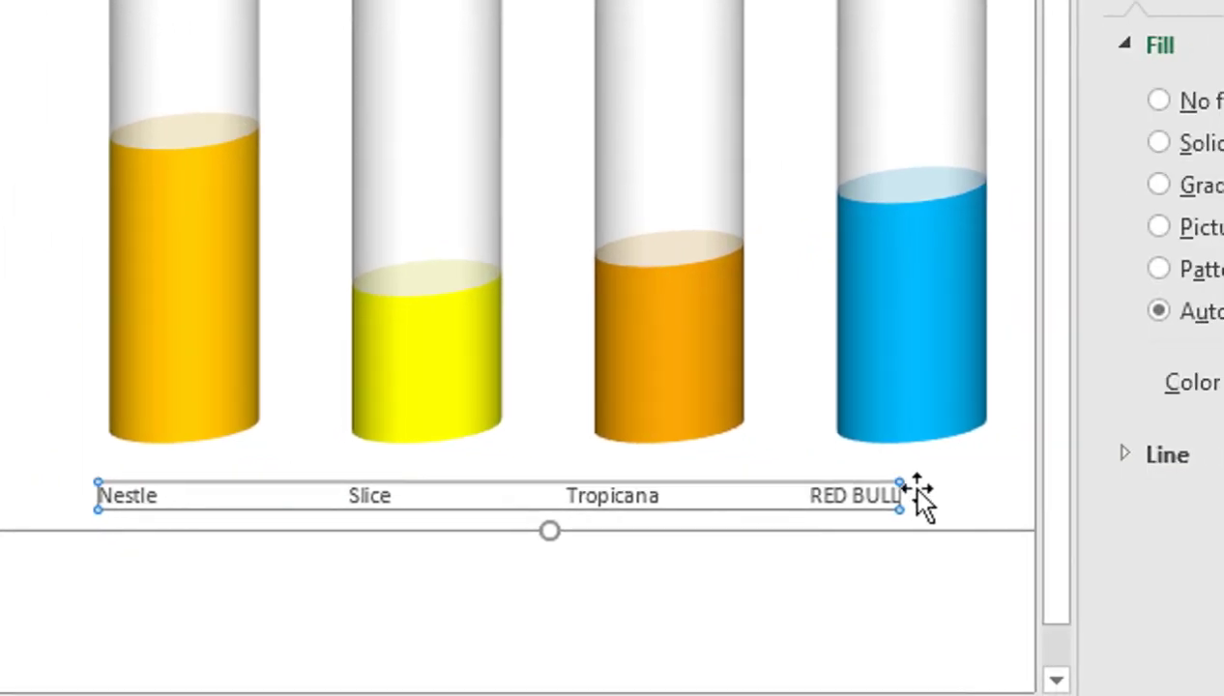
Make the product name labels 16 pt, bold and black.
click(903, 478)
click(888, 504)
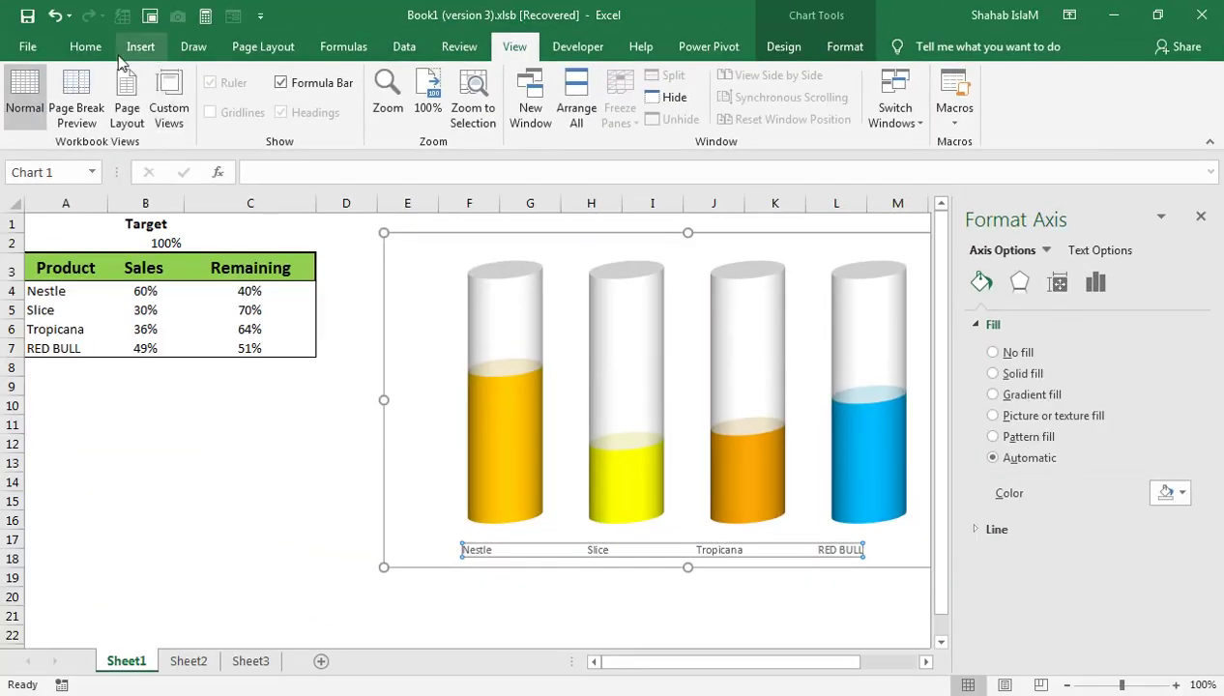
click(88, 50)
click(242, 89)
click(244, 88)
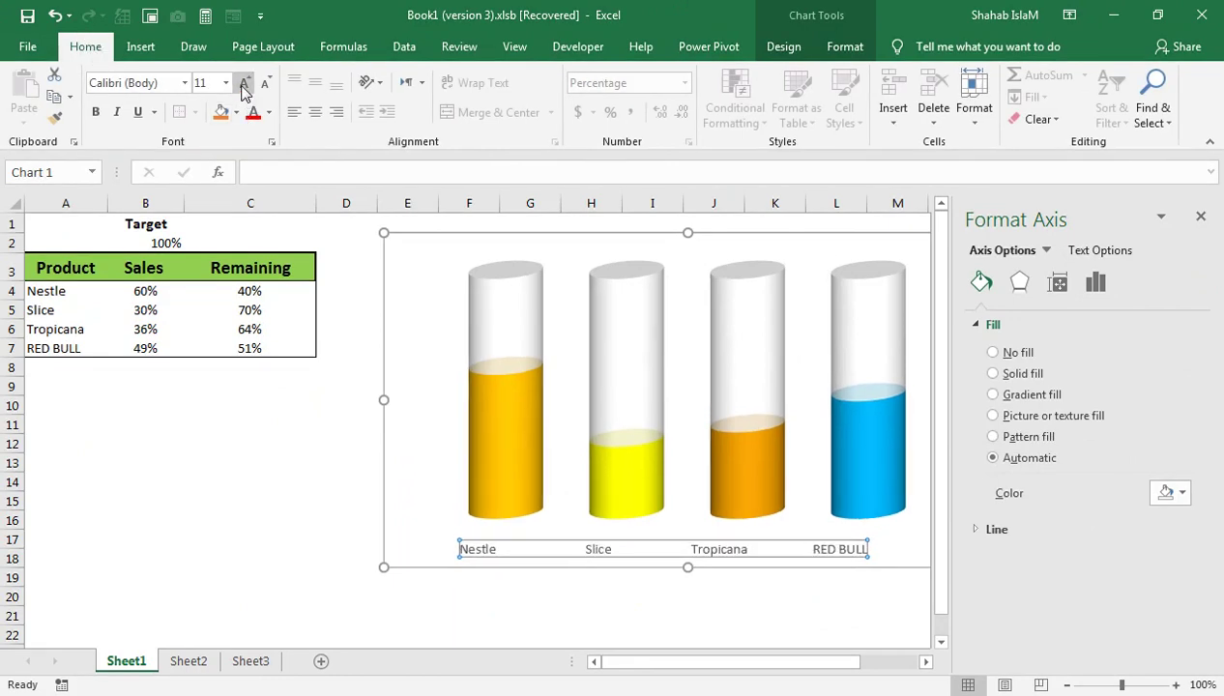
click(244, 86)
click(244, 86)
click(244, 86)
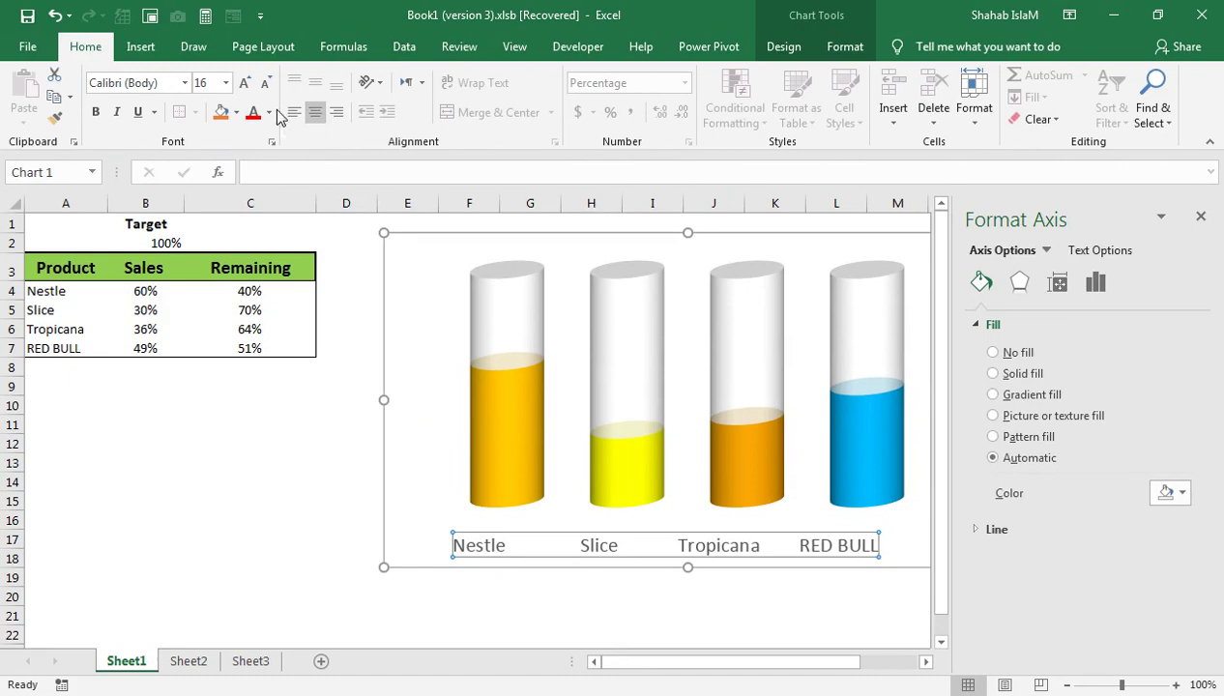
click(95, 113)
click(268, 113)
click(269, 177)
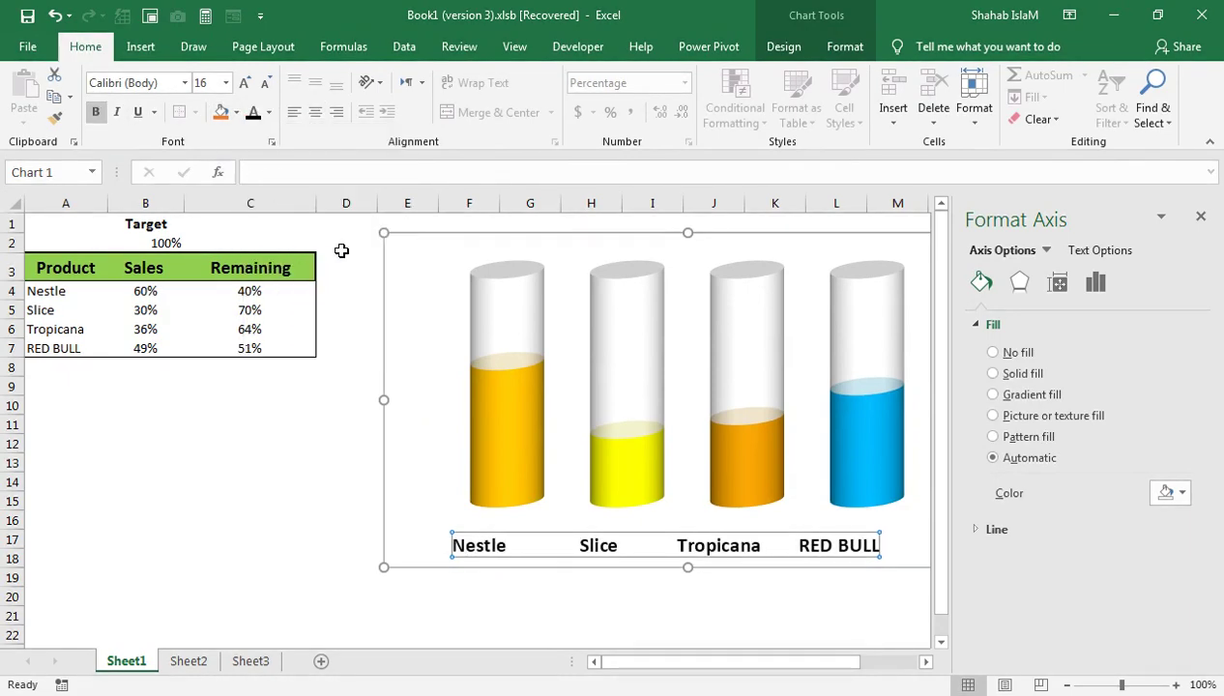
Apply Palace Script MT, then Impact, as the product label font.
click(165, 83)
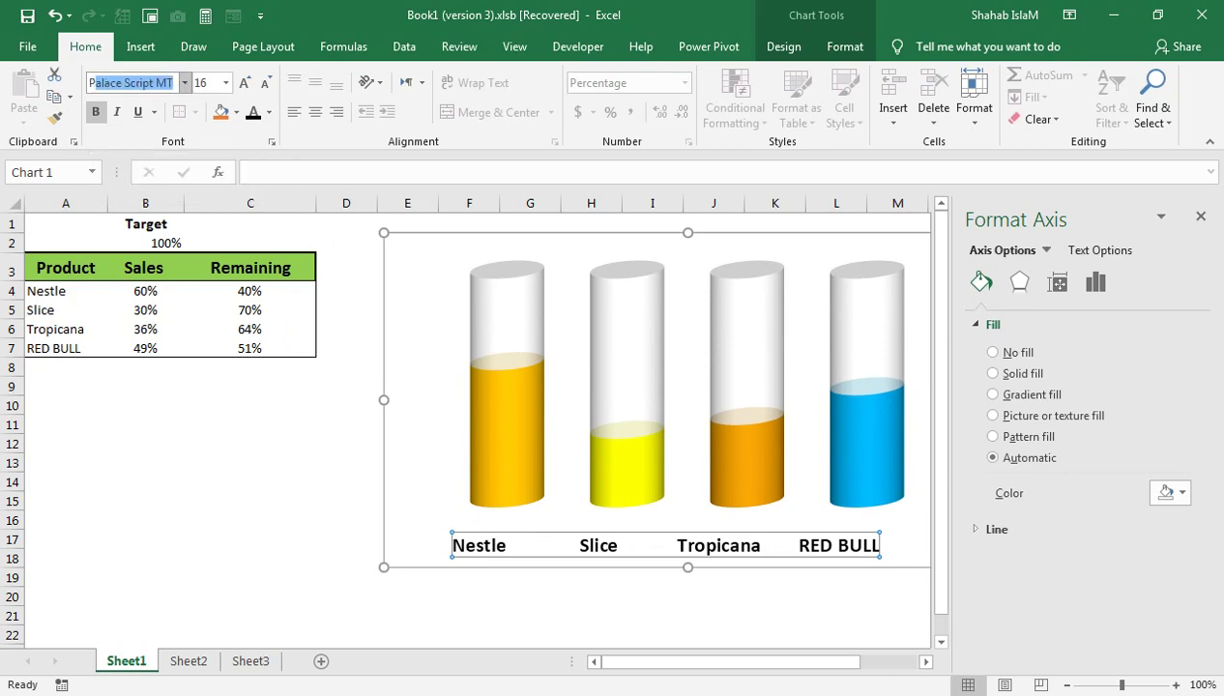
key(Return)
click(172, 83)
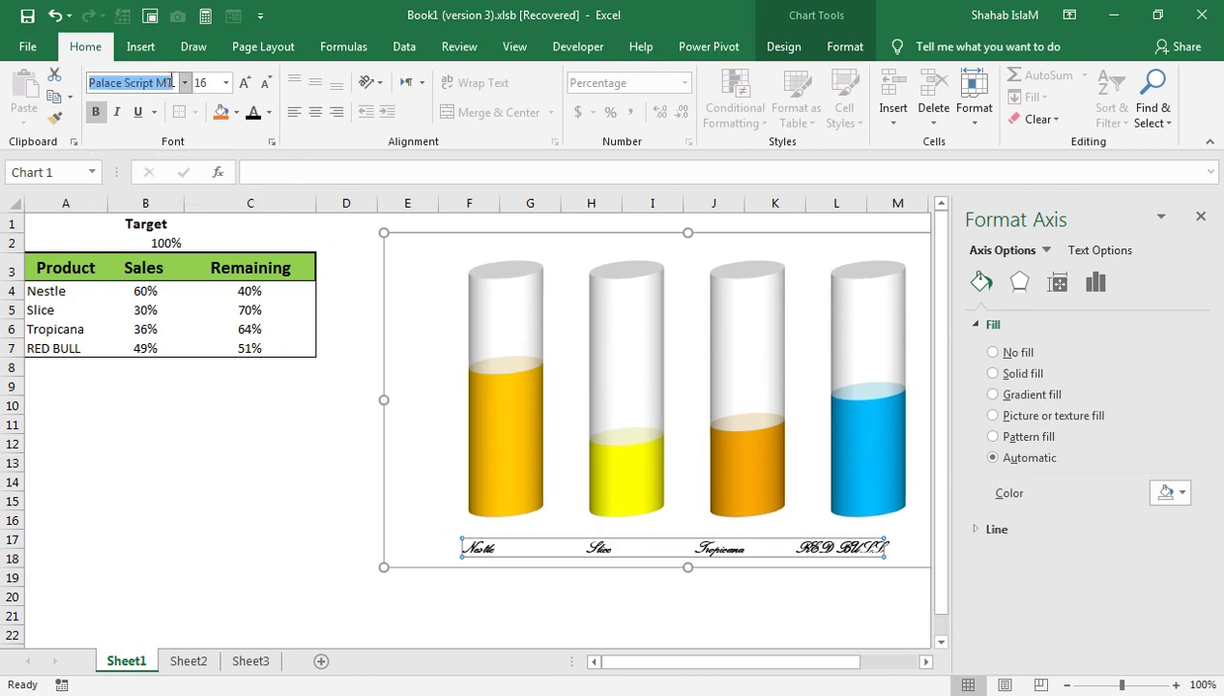
text(Impact)
key(Return)
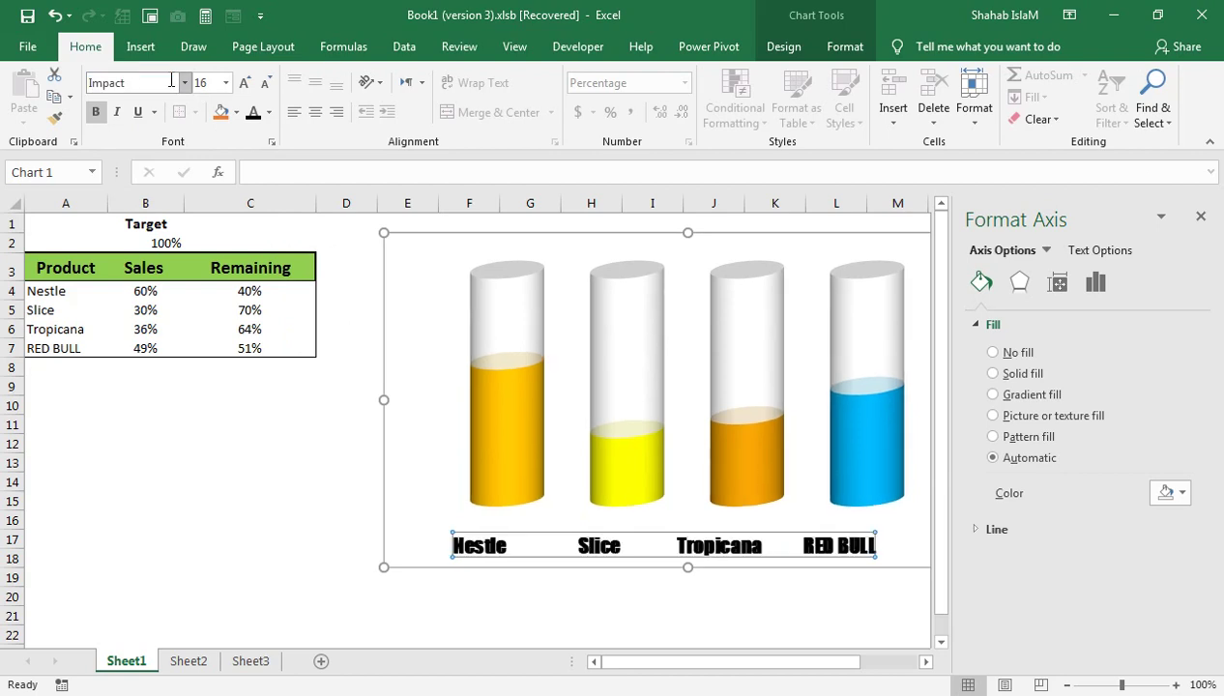
click(54, 15)
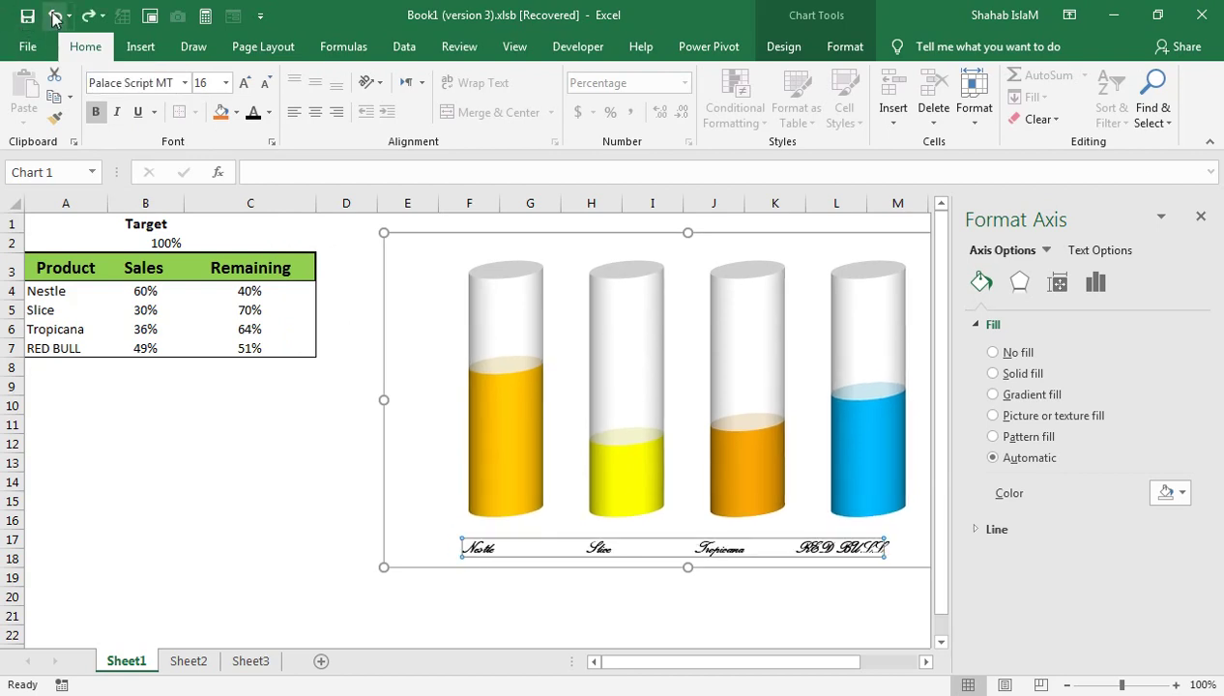
click(69, 17)
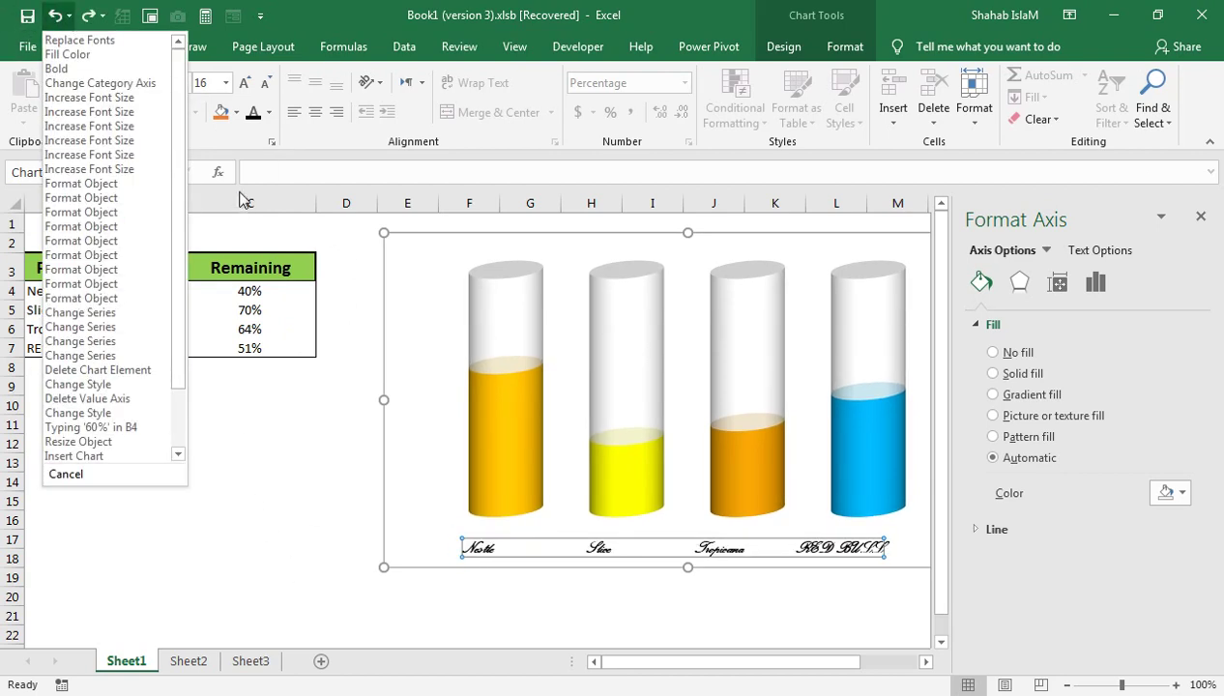
click(237, 14)
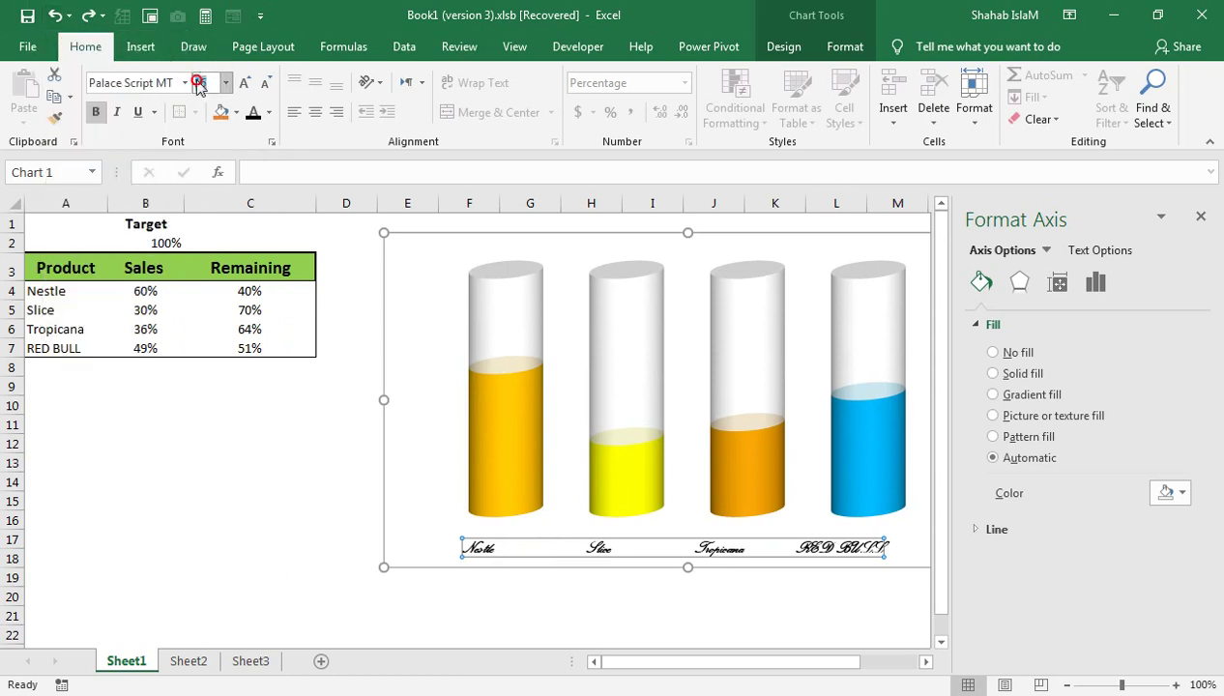
text(16)
click(185, 82)
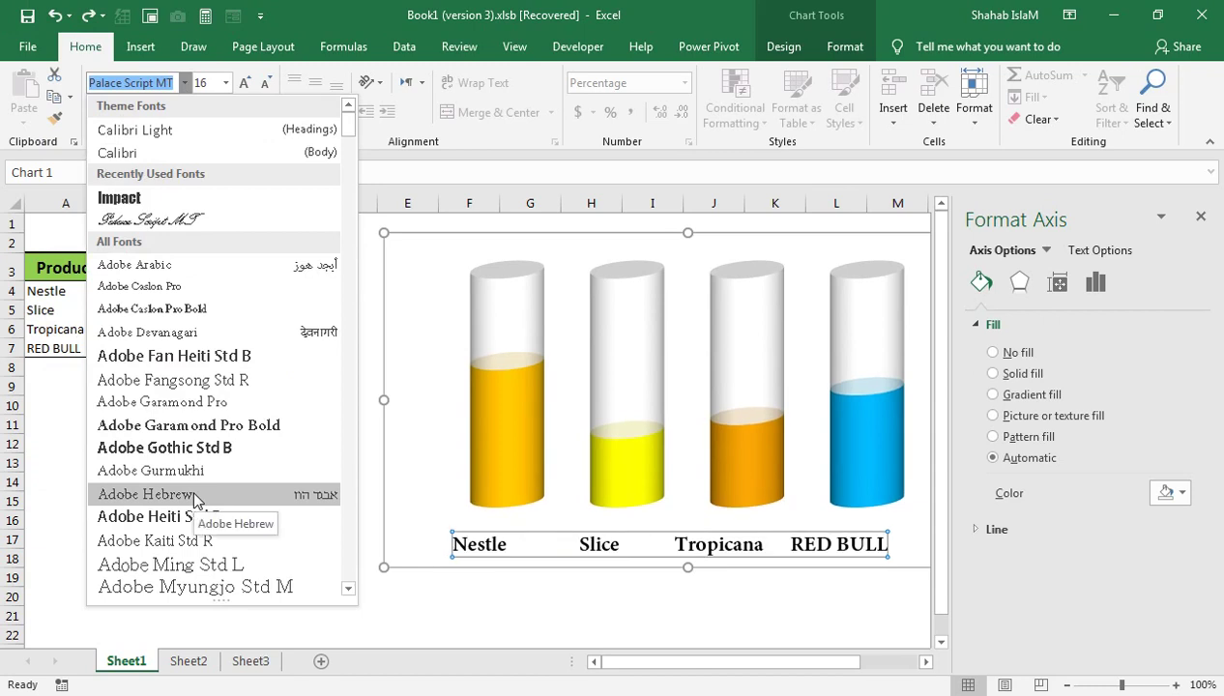
click(173, 290)
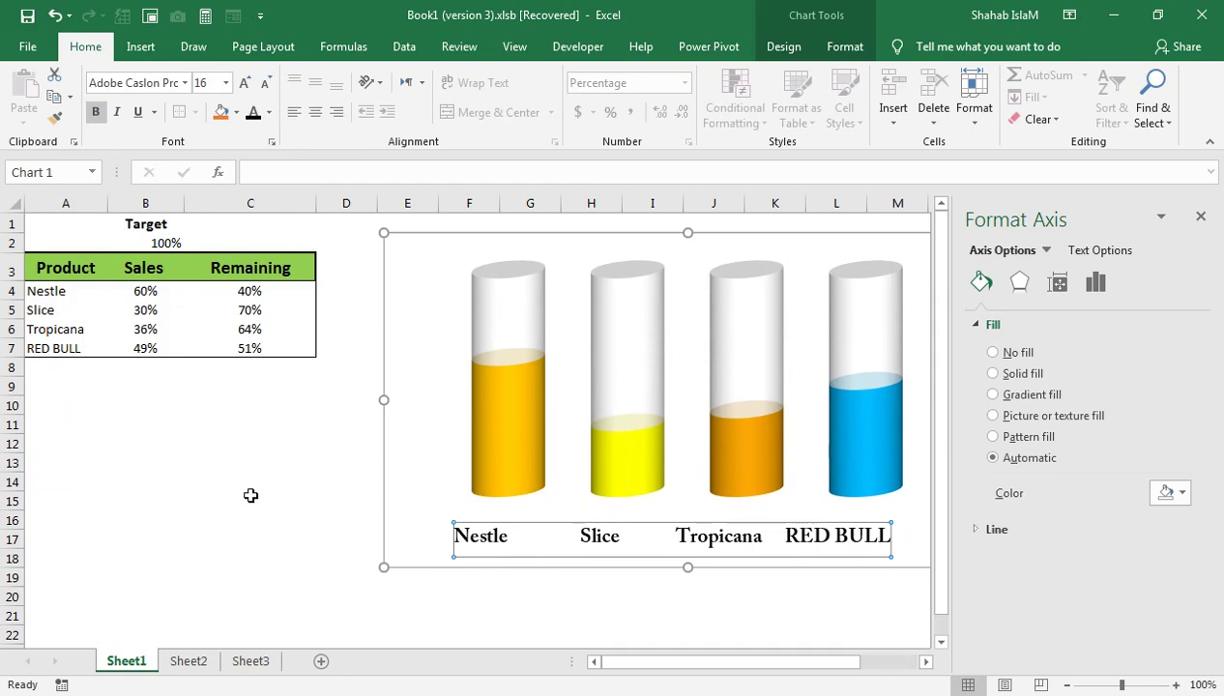
key(ctrl+z)
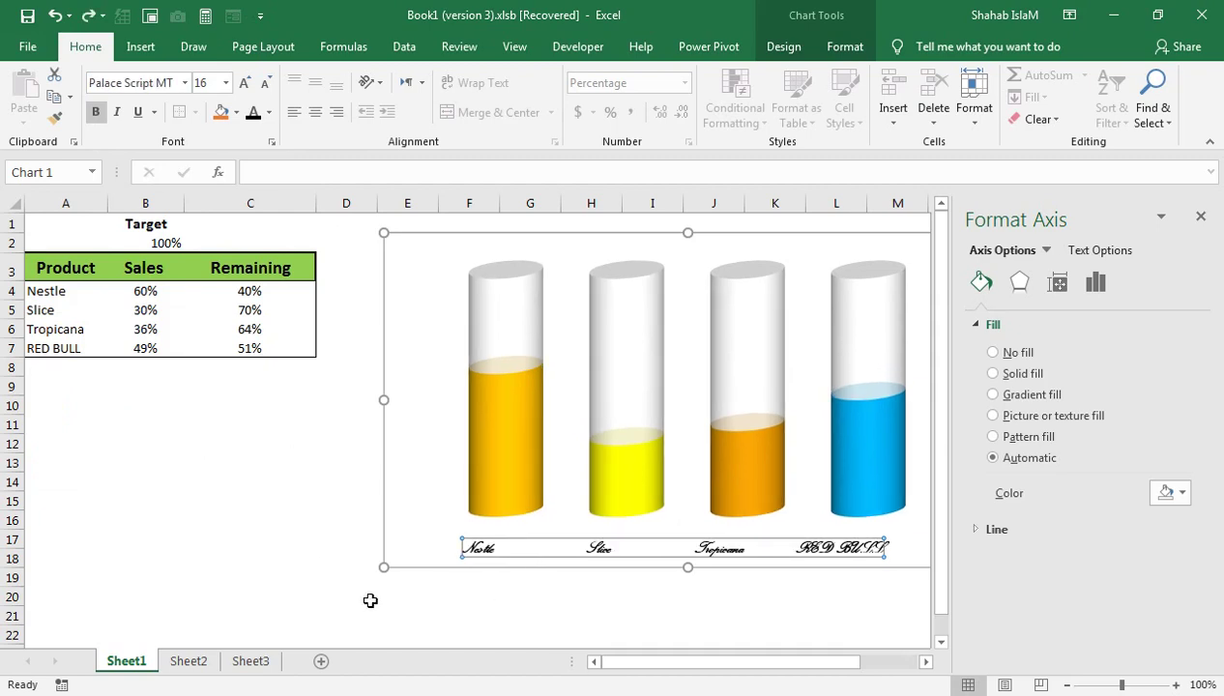
click(708, 598)
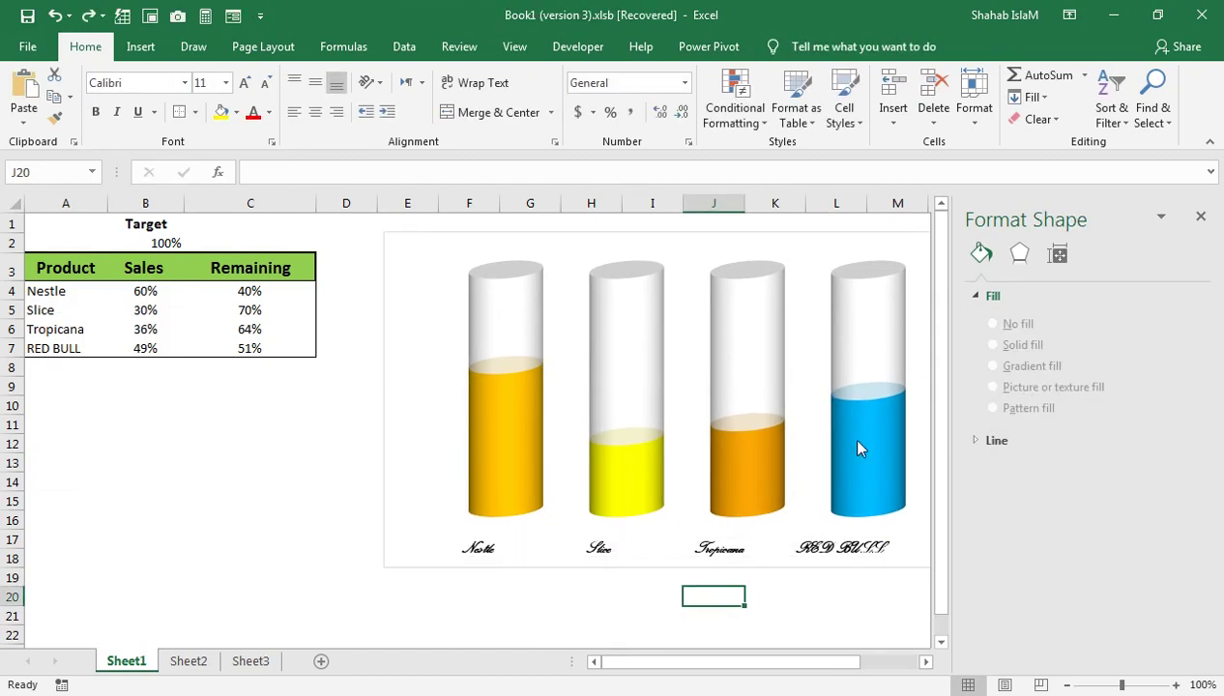
Close the formatting pane, nudge the chart down-left, and set Shape Outline to No Outline.
click(1199, 218)
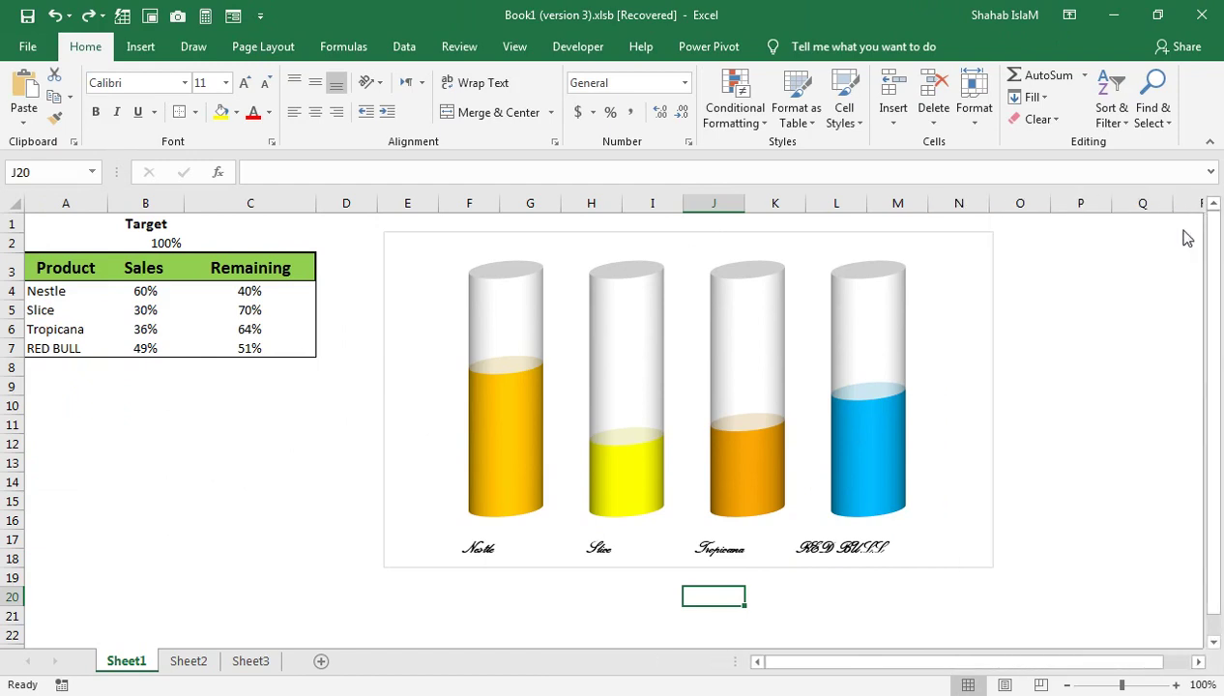
drag(442, 240, 429, 259)
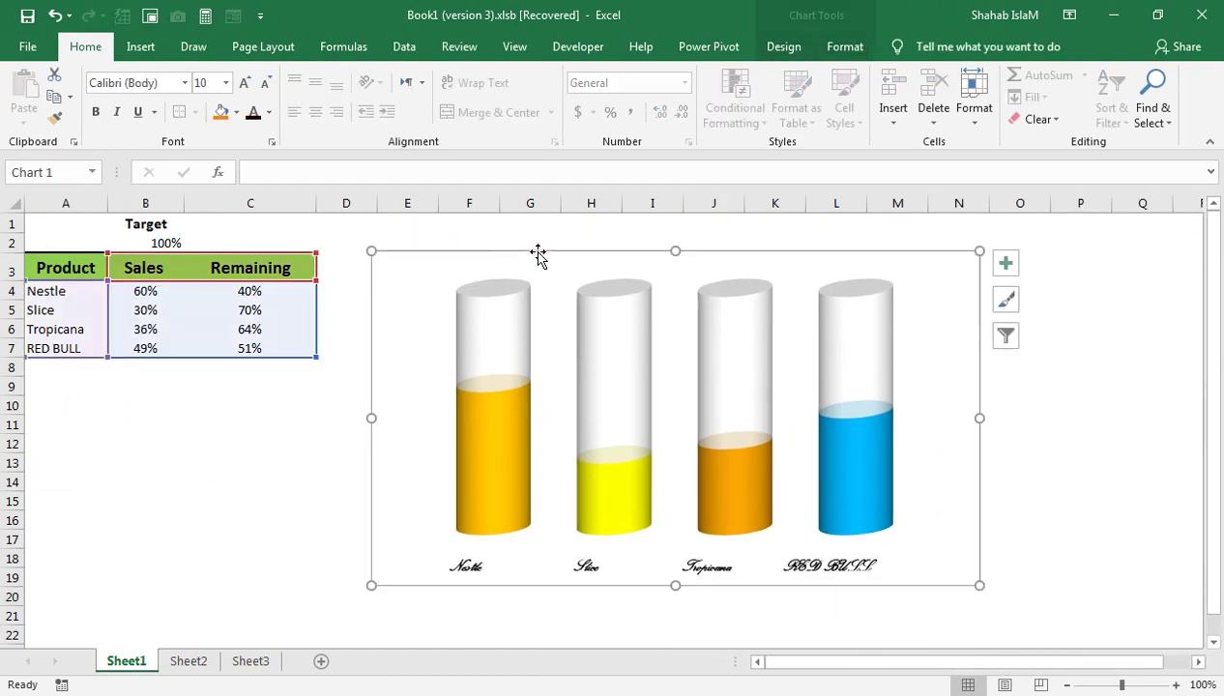
click(847, 46)
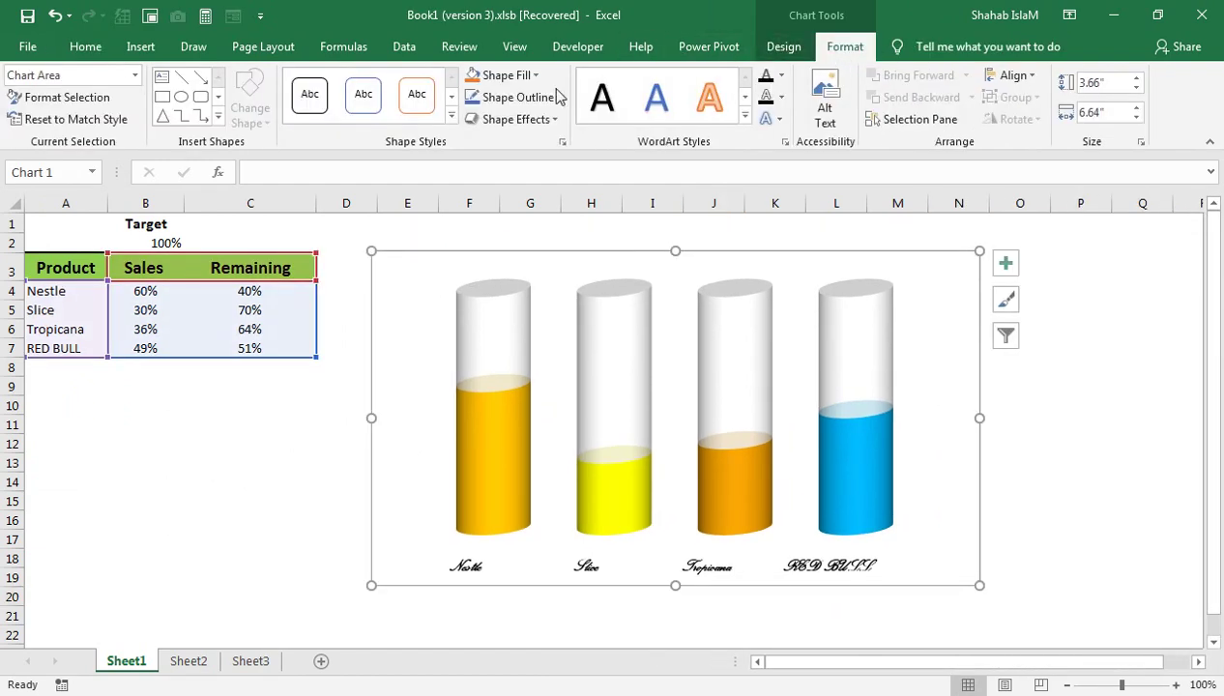
click(514, 97)
click(520, 327)
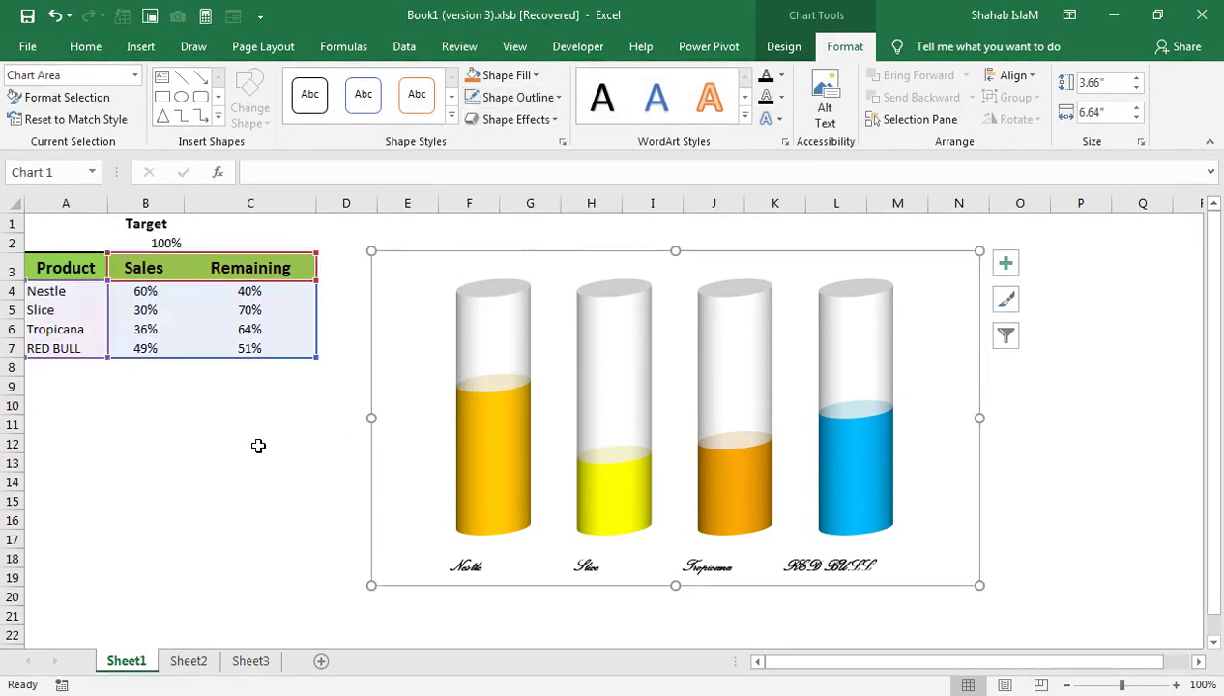
click(256, 445)
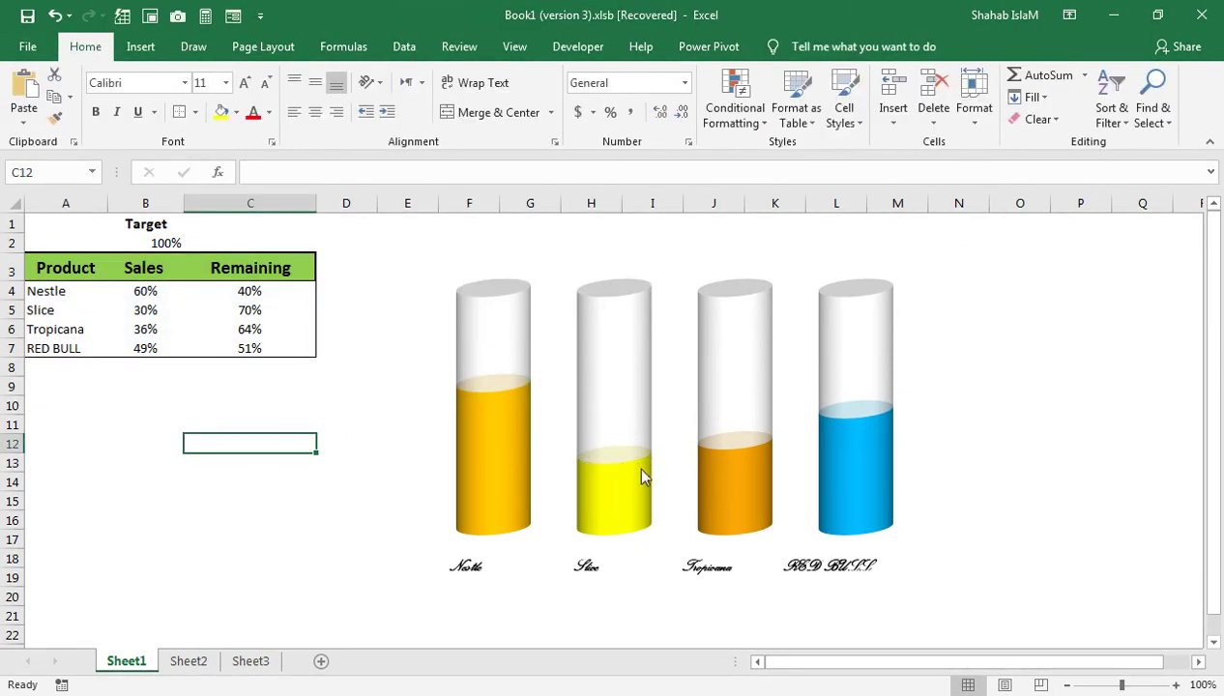
Add the 60%, 30%, 36% and 49% data labels to the Sales cylinders and enlarge them to 20 pt.
right_click(596, 471)
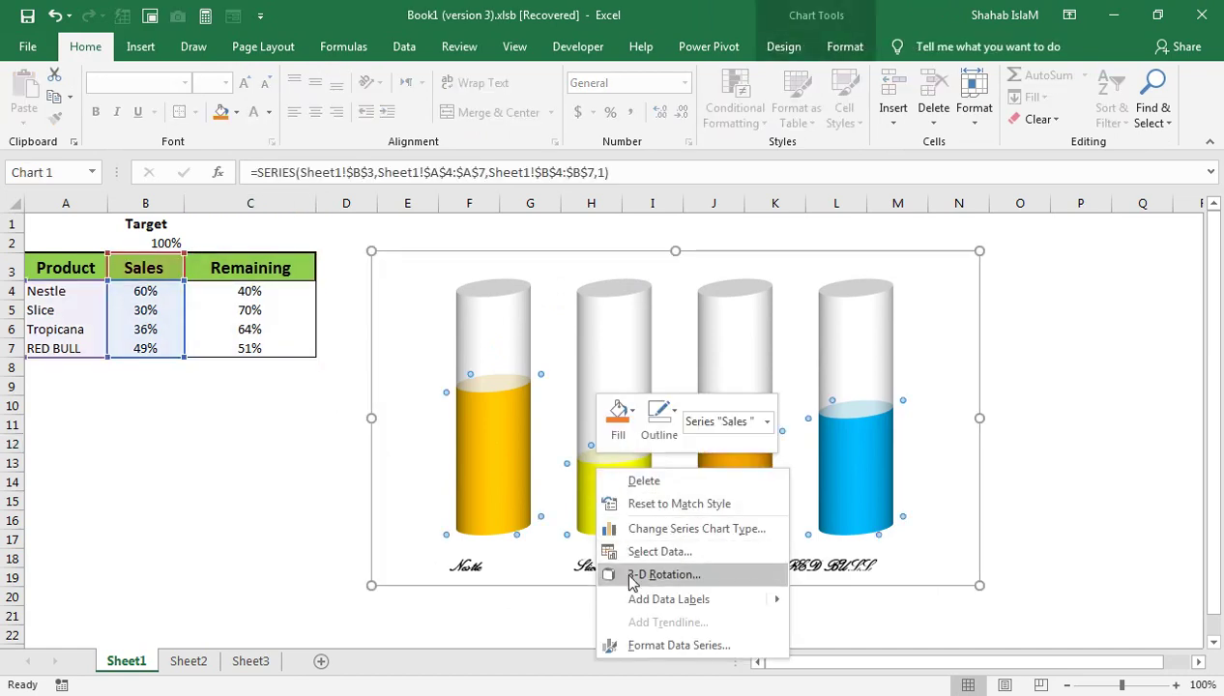
click(802, 599)
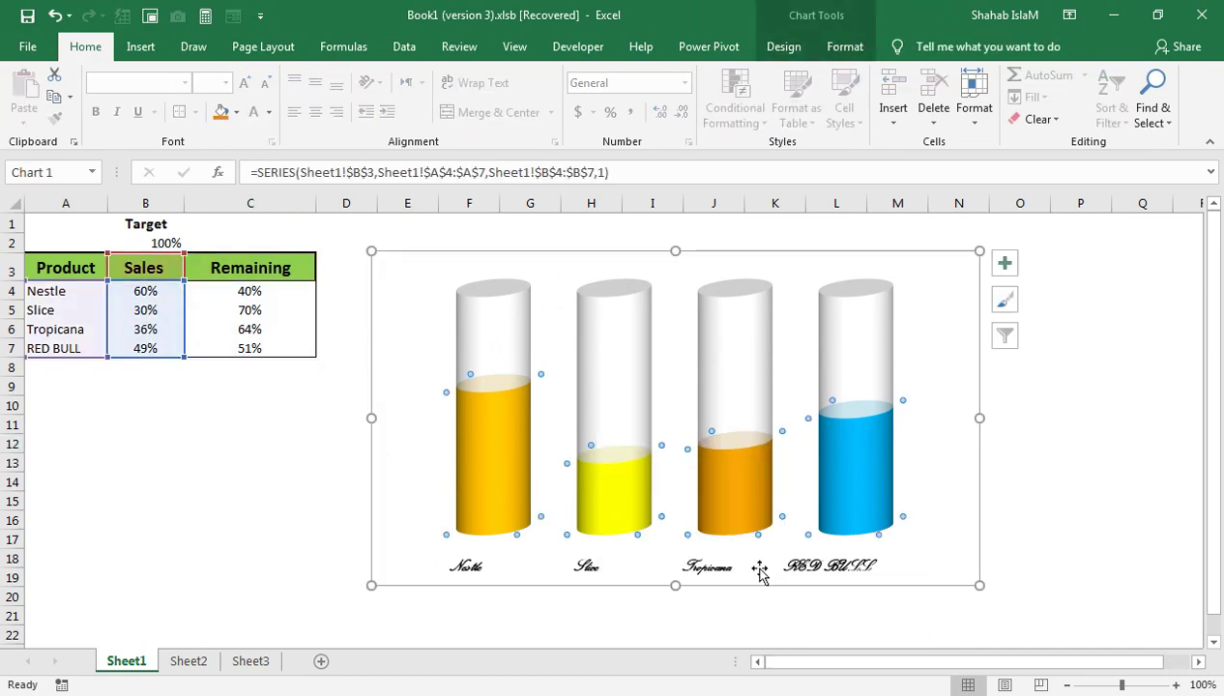
click(603, 500)
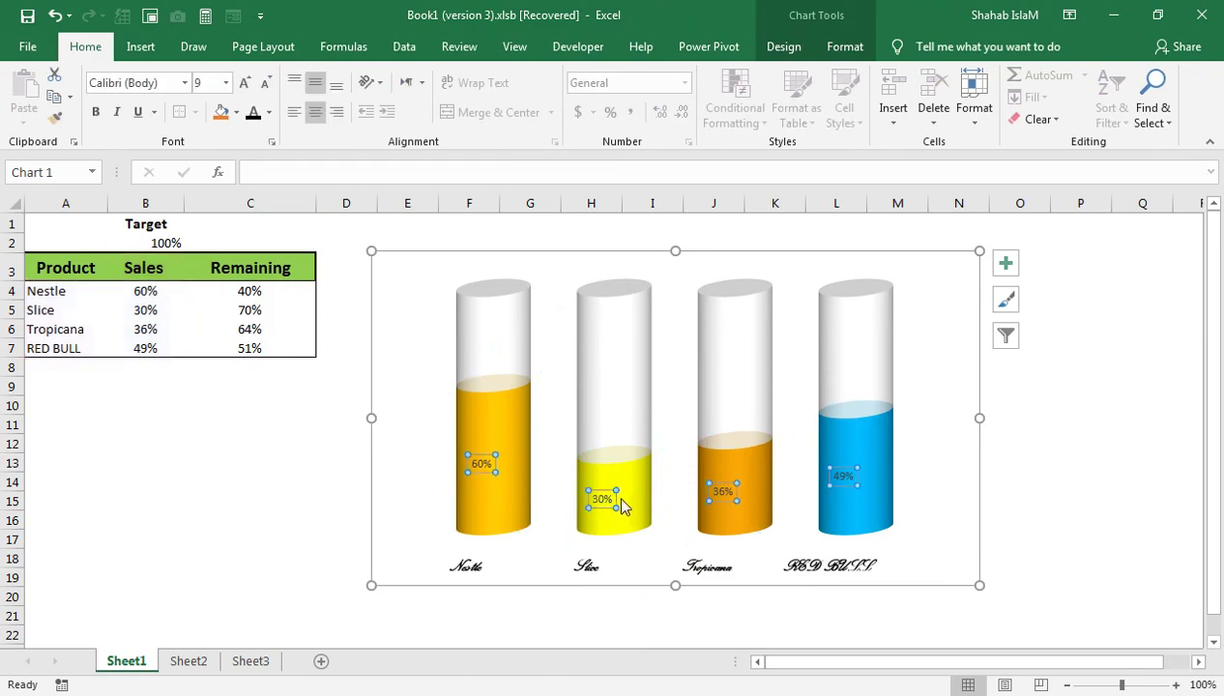
click(242, 84)
click(240, 85)
click(241, 84)
click(241, 84)
click(241, 84)
click(242, 86)
click(242, 85)
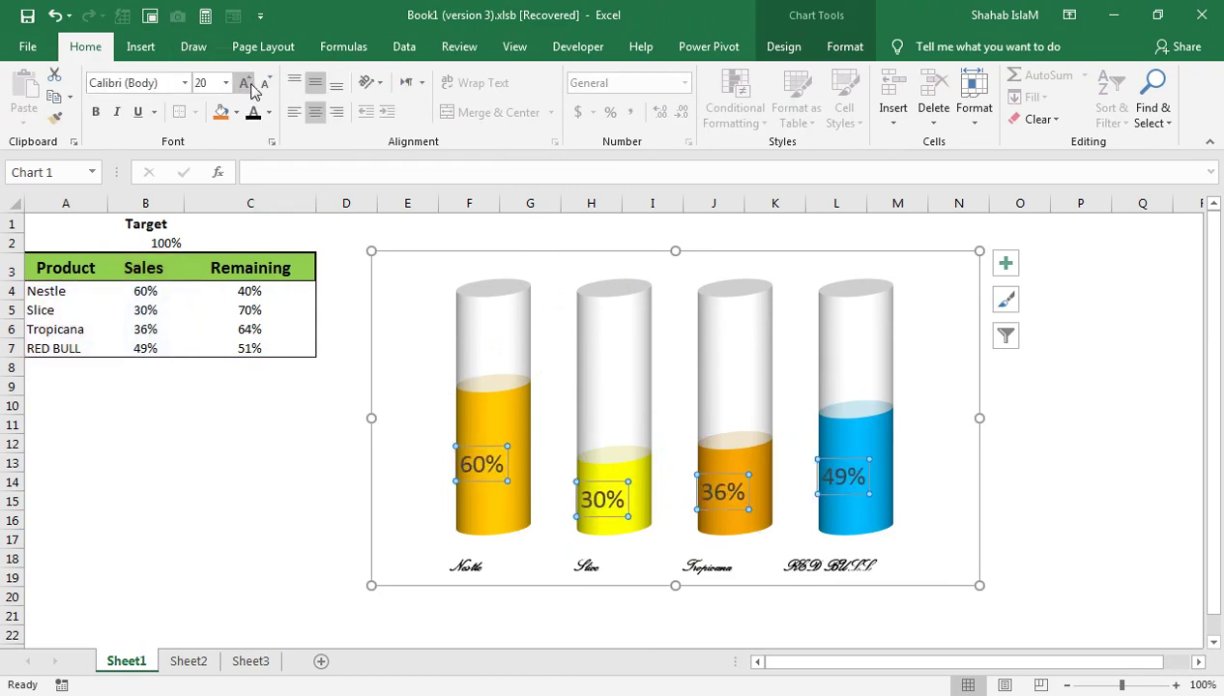
click(1006, 263)
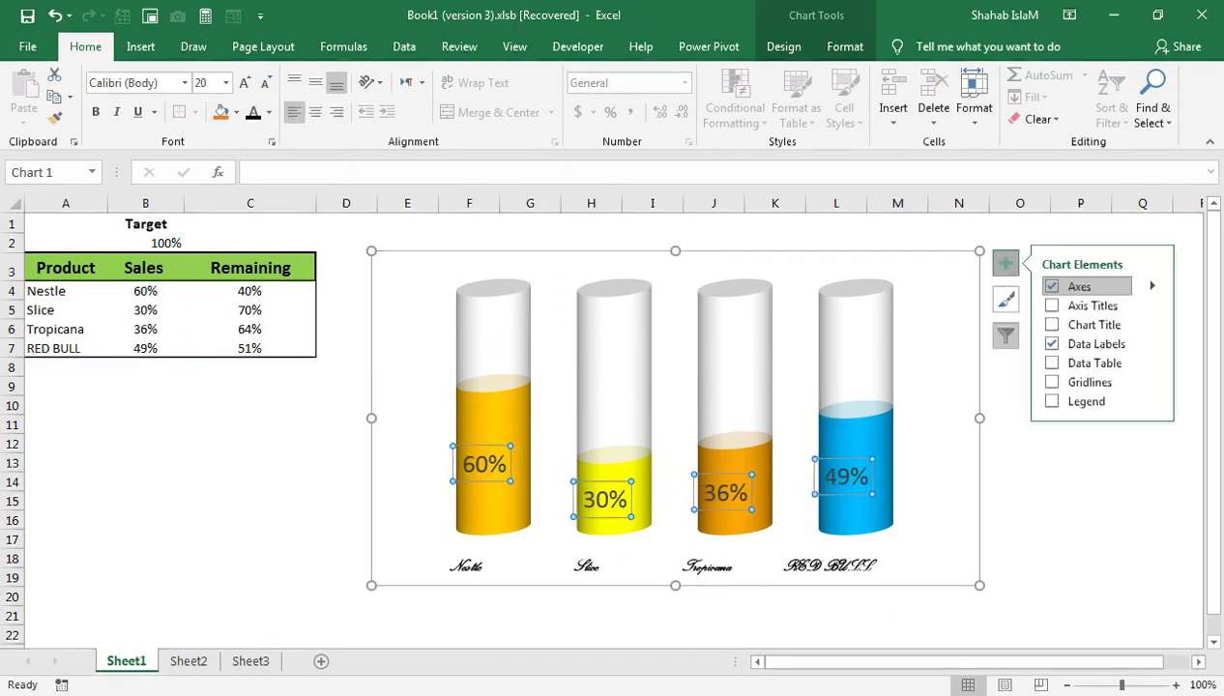
right_click(593, 480)
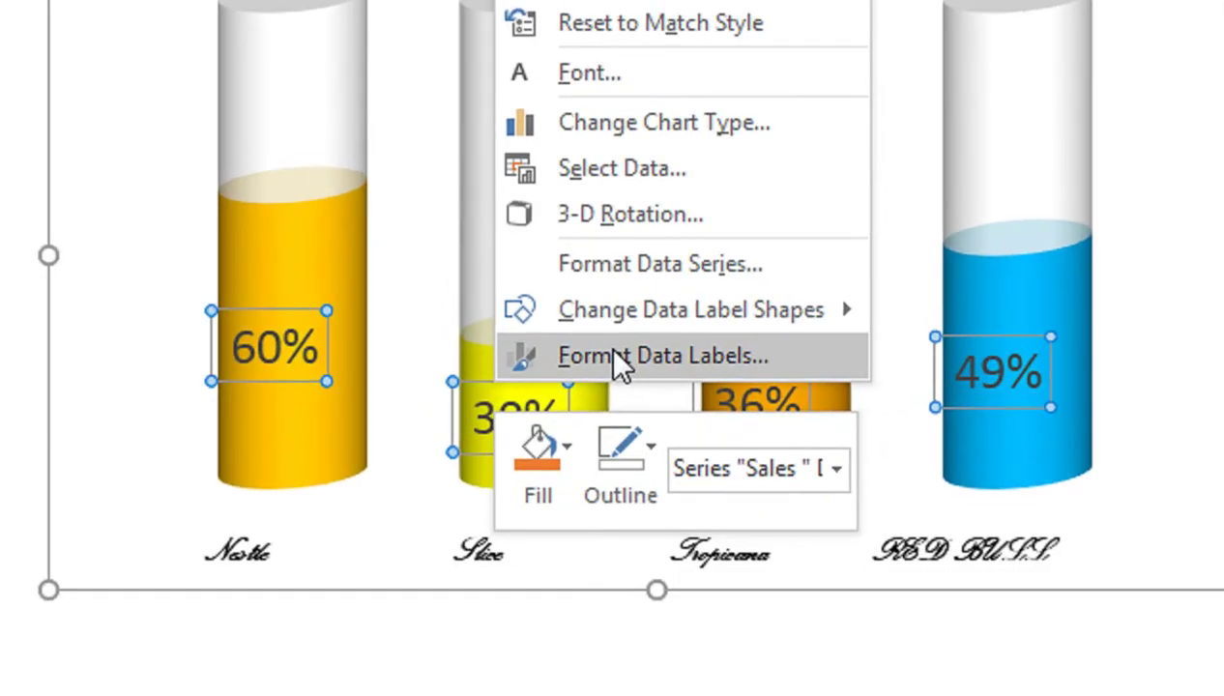
Give the Sales labels a 0.4-inch left margin and turn on data labels for every cylinder section.
click(615, 355)
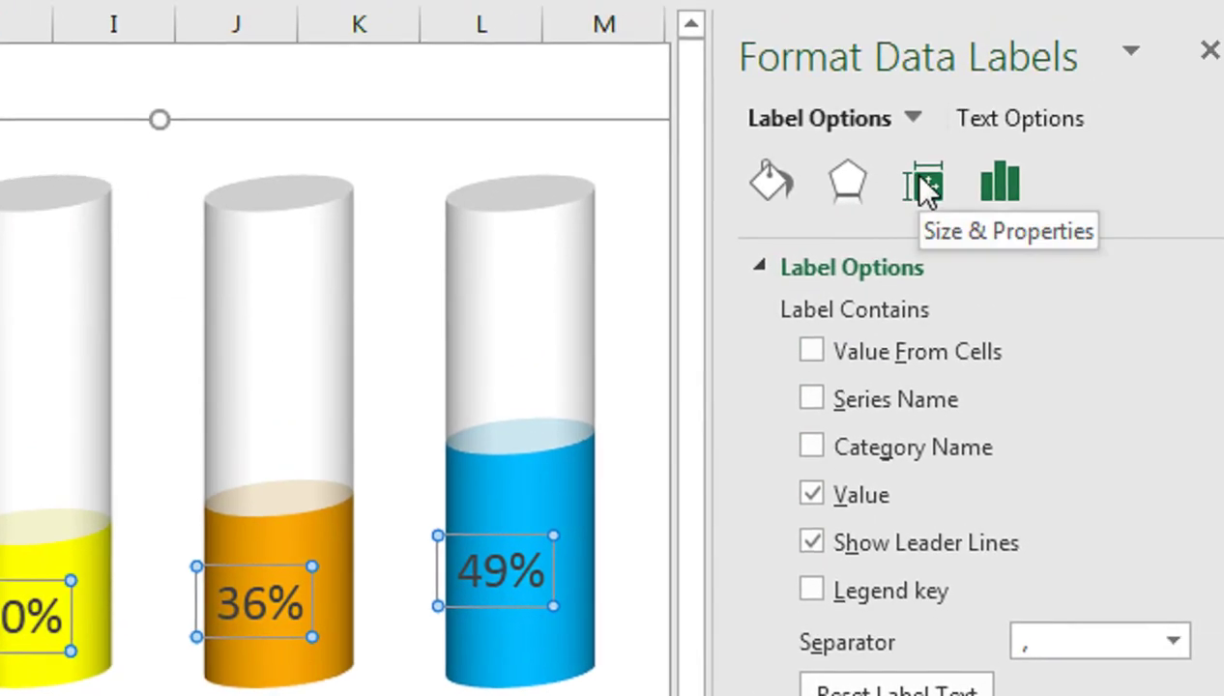
click(920, 184)
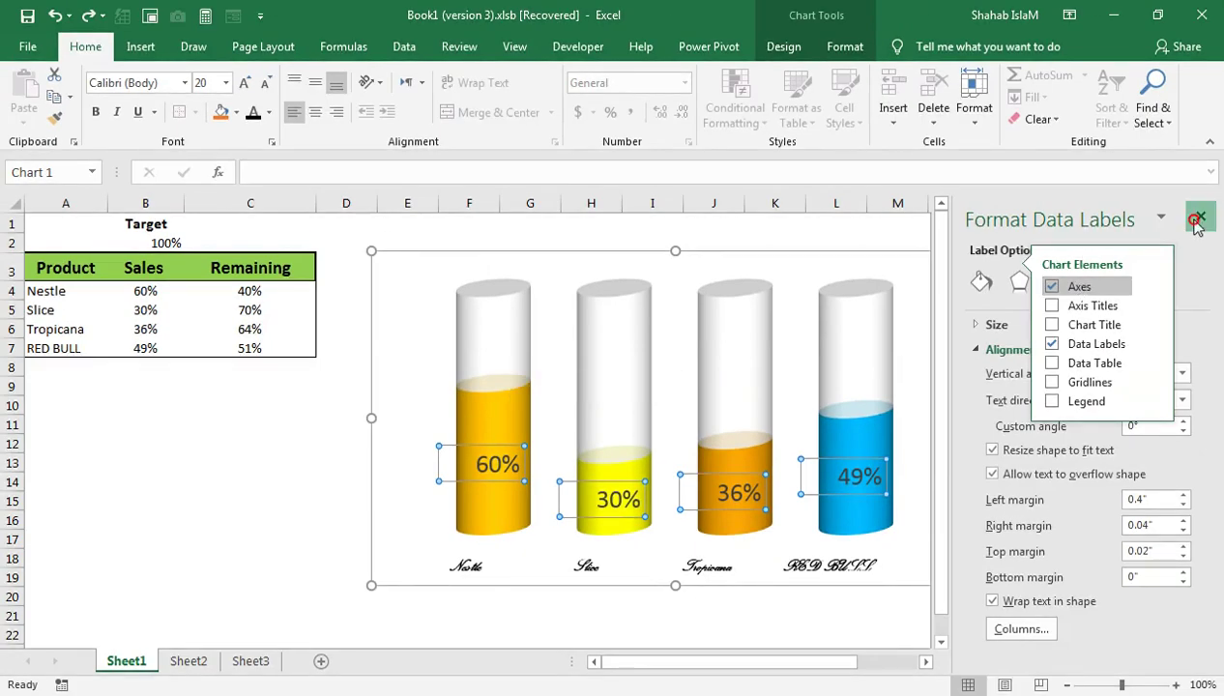
click(1199, 218)
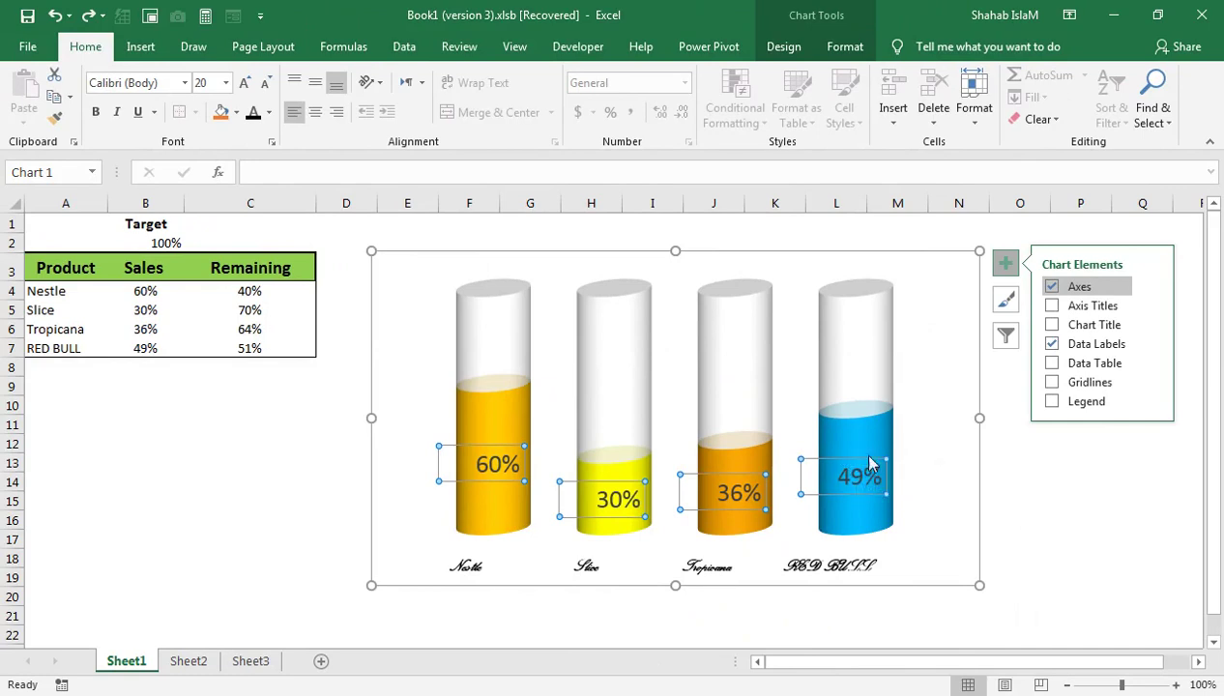
click(1052, 344)
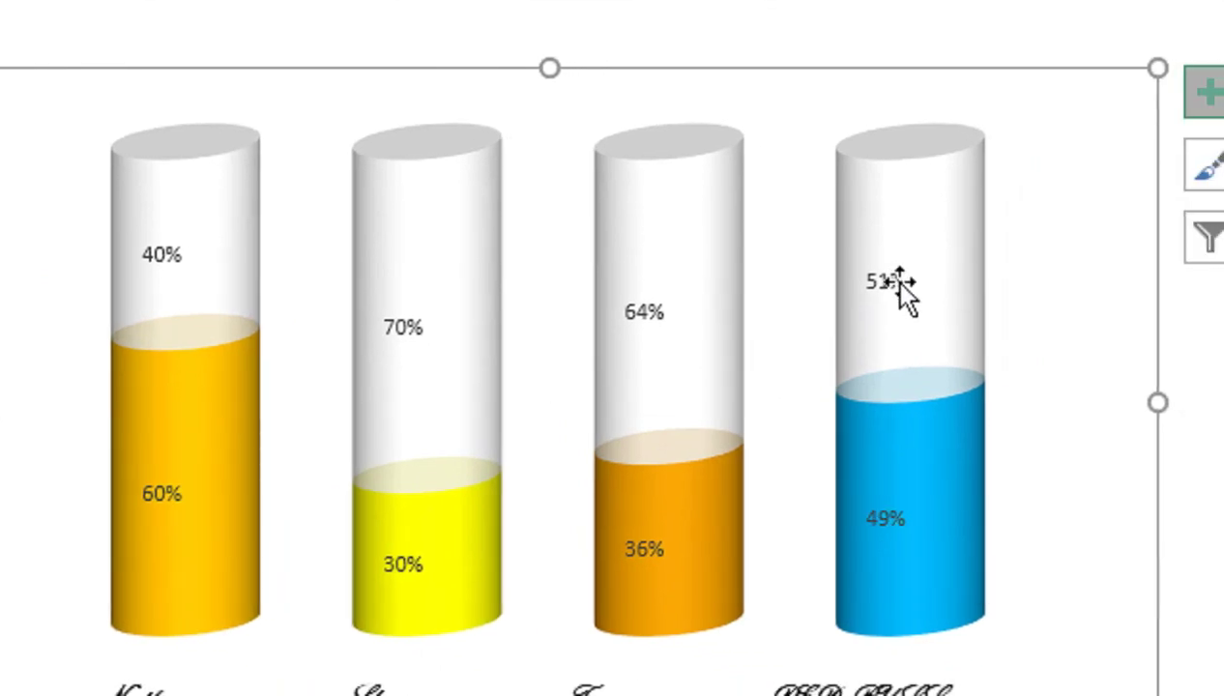
Add the 40%, 70%, 64% and 51% data labels to the Remaining portion of each tank.
click(892, 286)
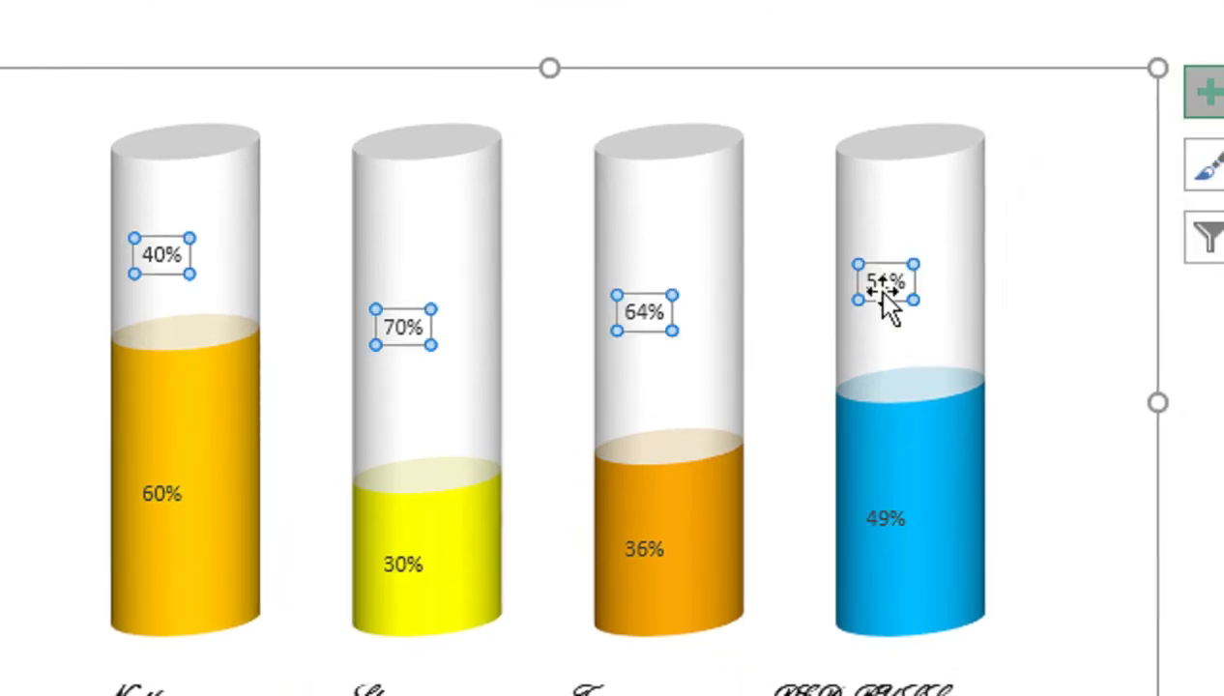
click(898, 224)
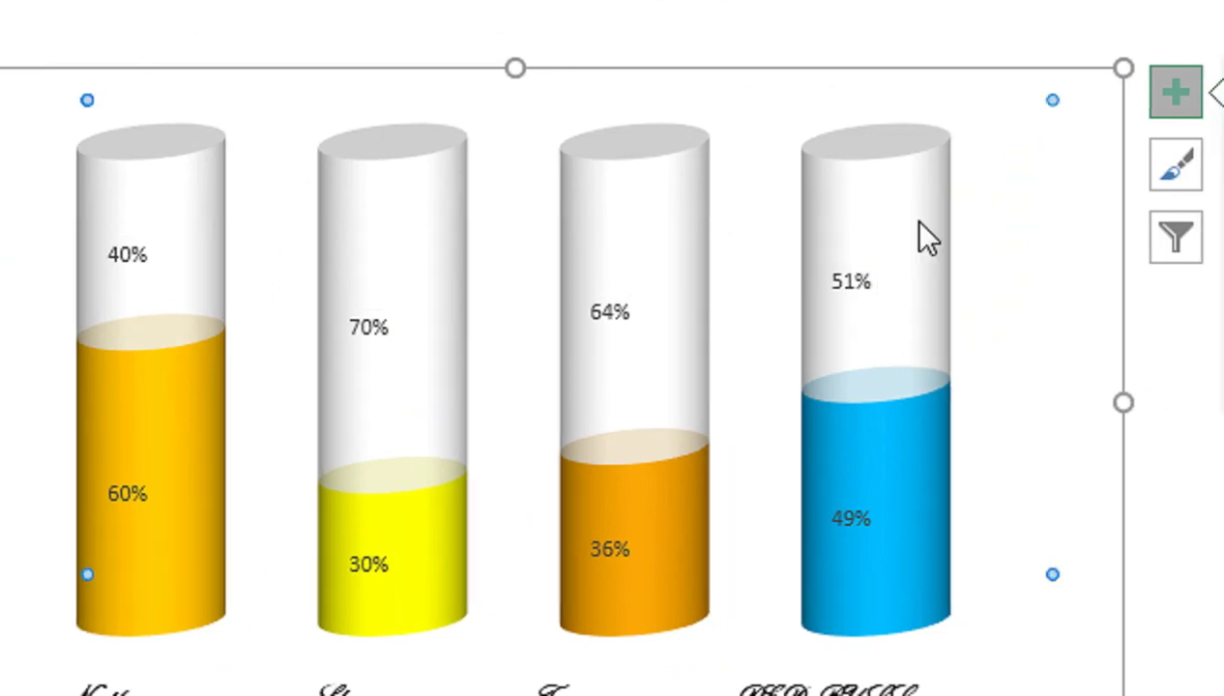
click(898, 224)
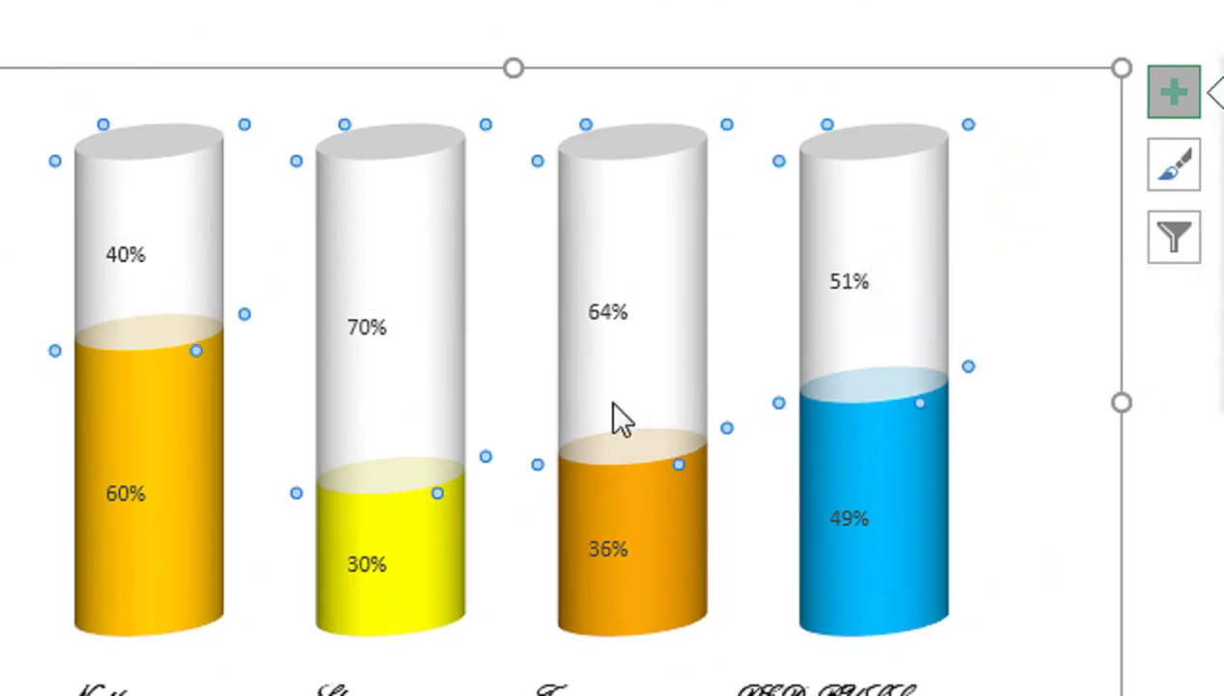
right_click(677, 278)
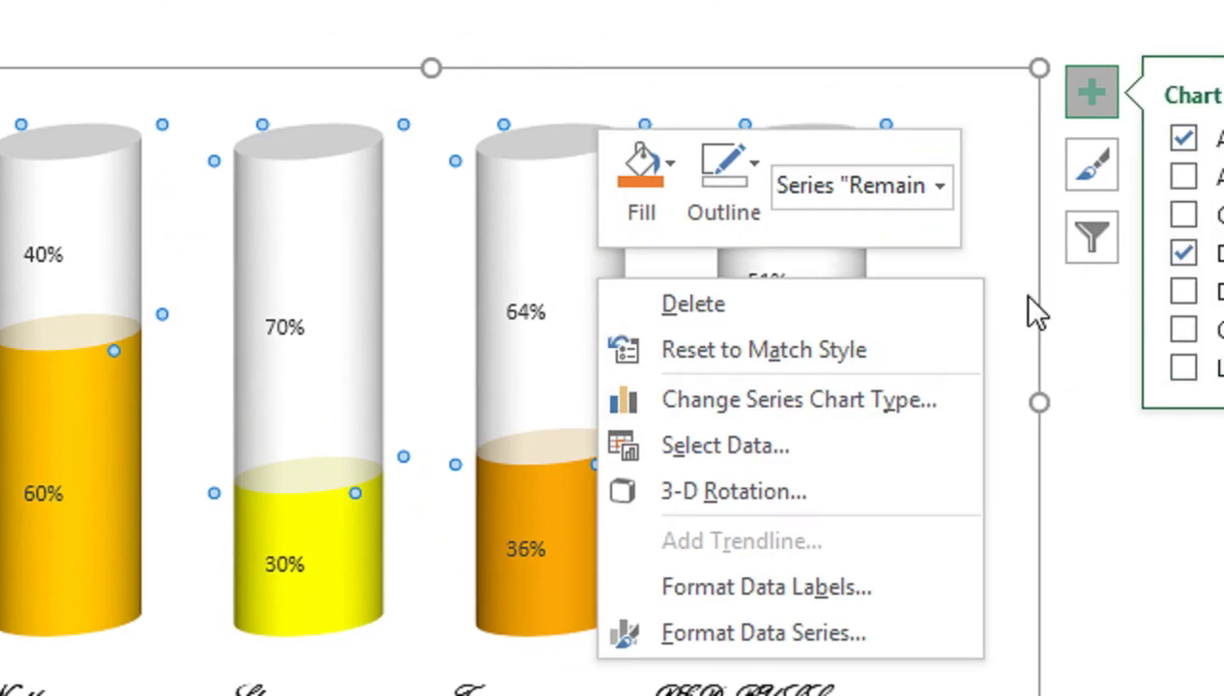
click(945, 260)
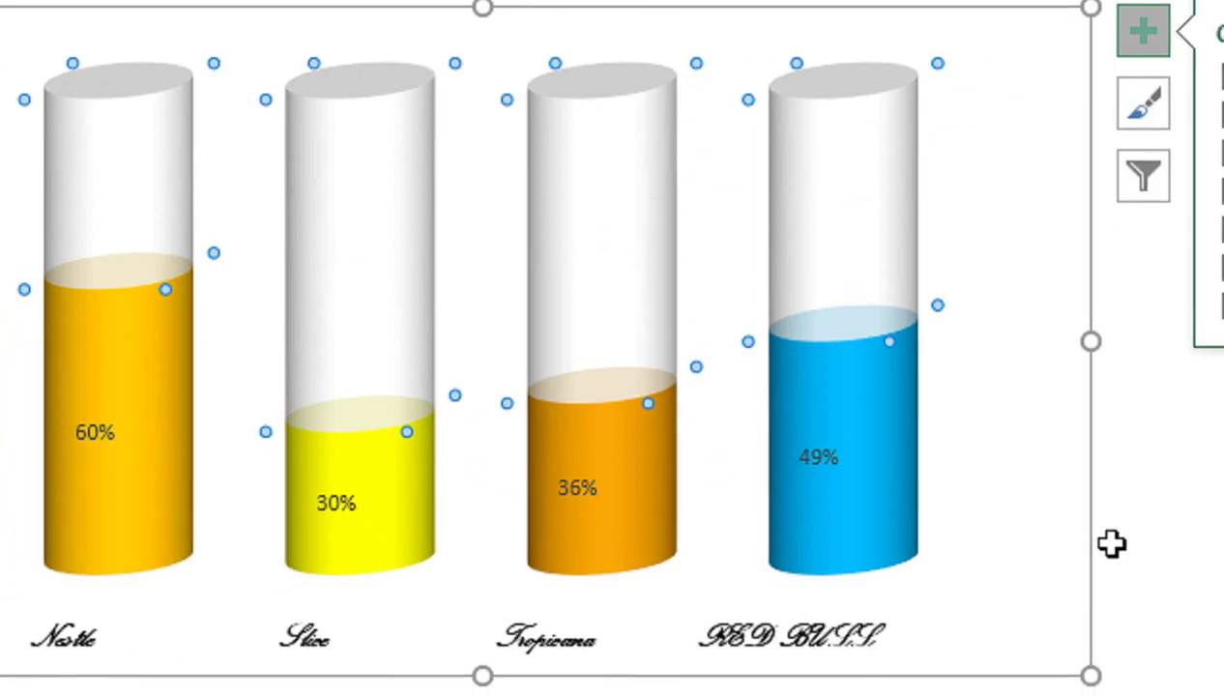
click(940, 504)
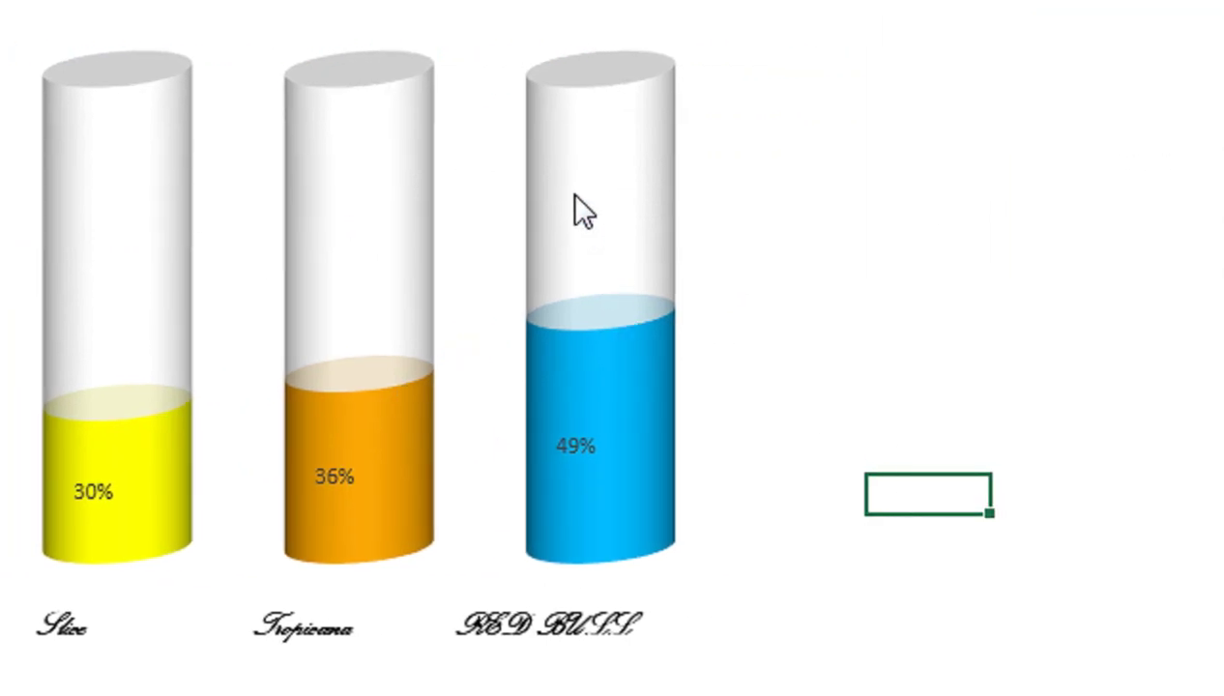
right_click(576, 207)
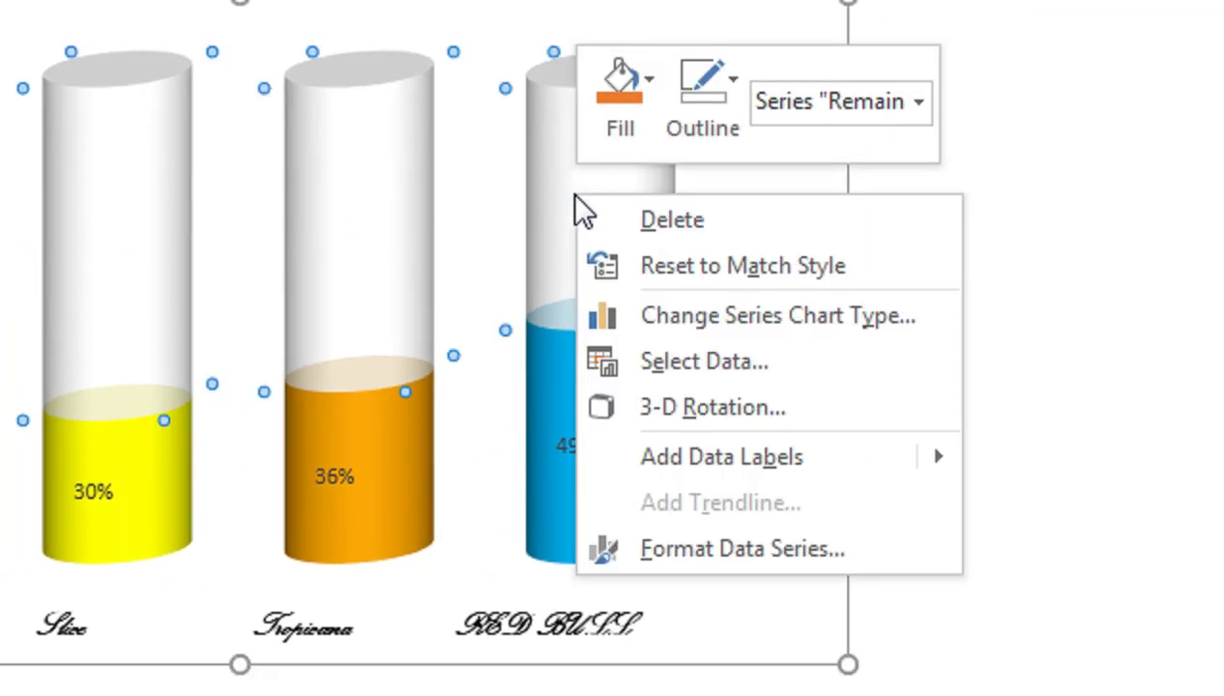
mouse_move(916, 464)
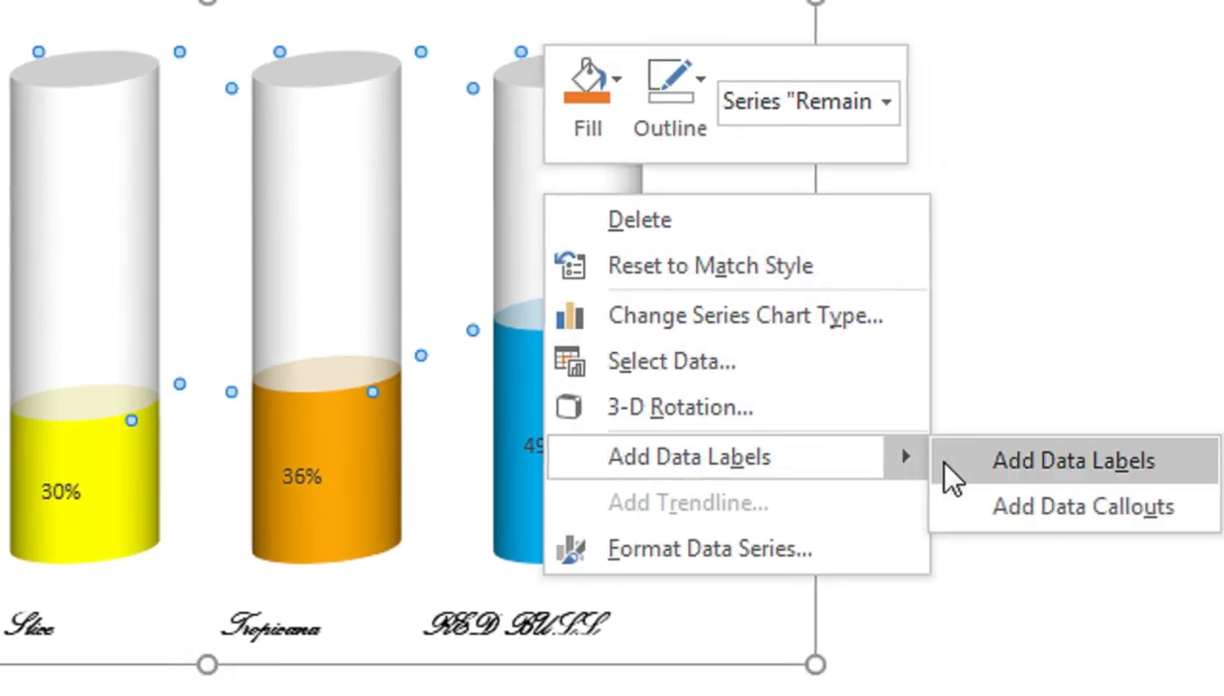
click(953, 464)
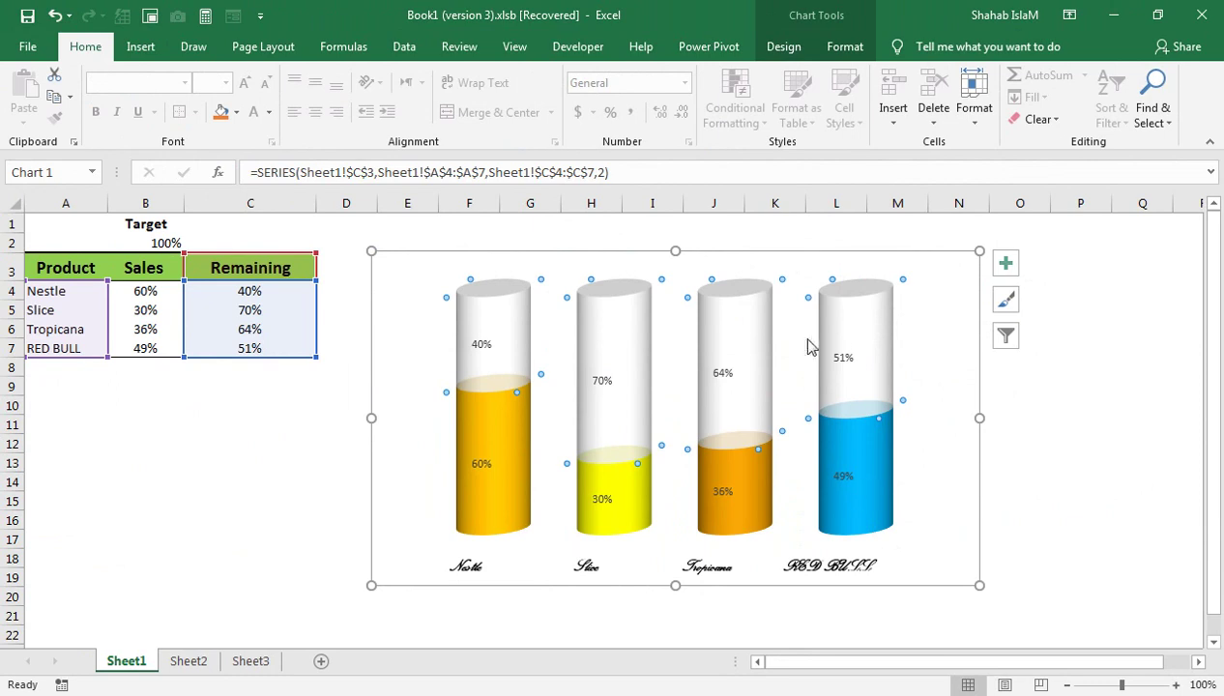
Enlarge both the Remaining and the Sales percentage labels to 18 pt.
click(850, 358)
click(850, 473)
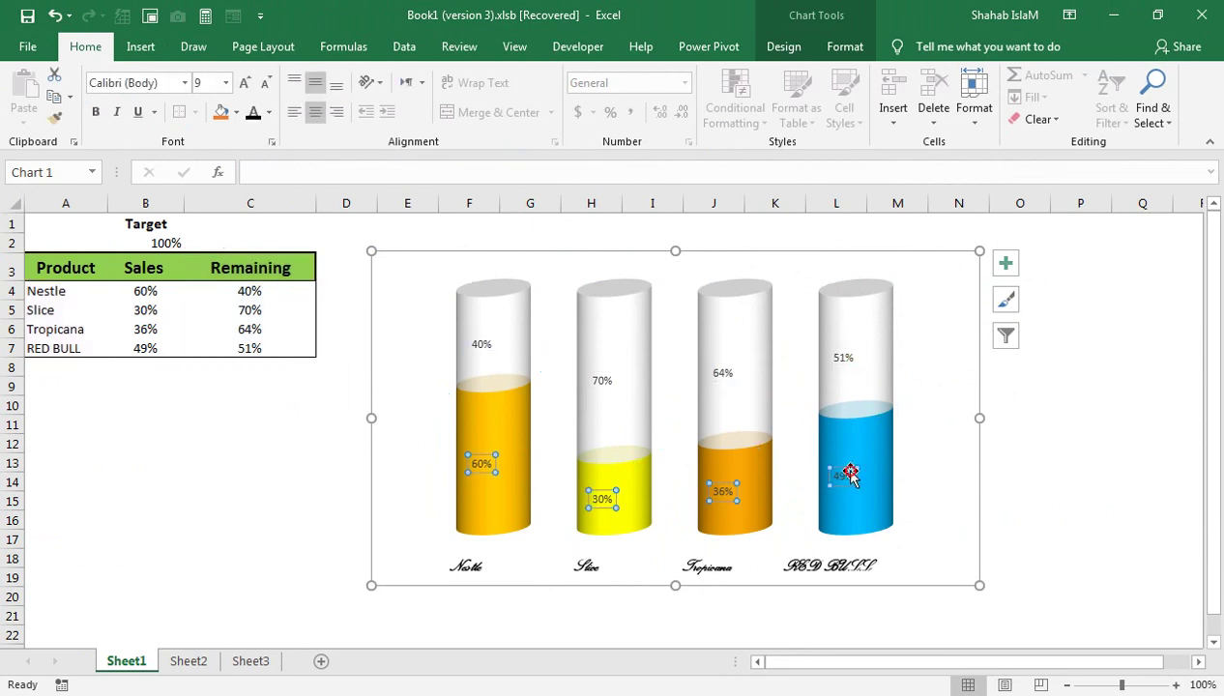
click(844, 357)
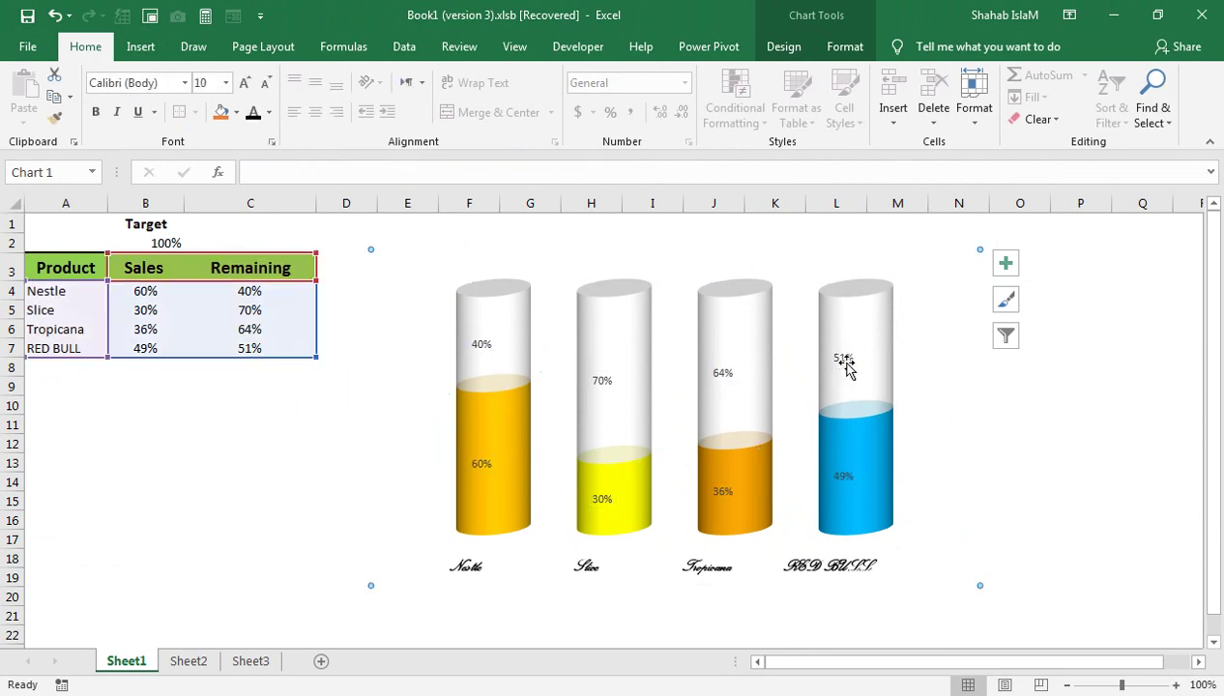
click(844, 358)
click(846, 474)
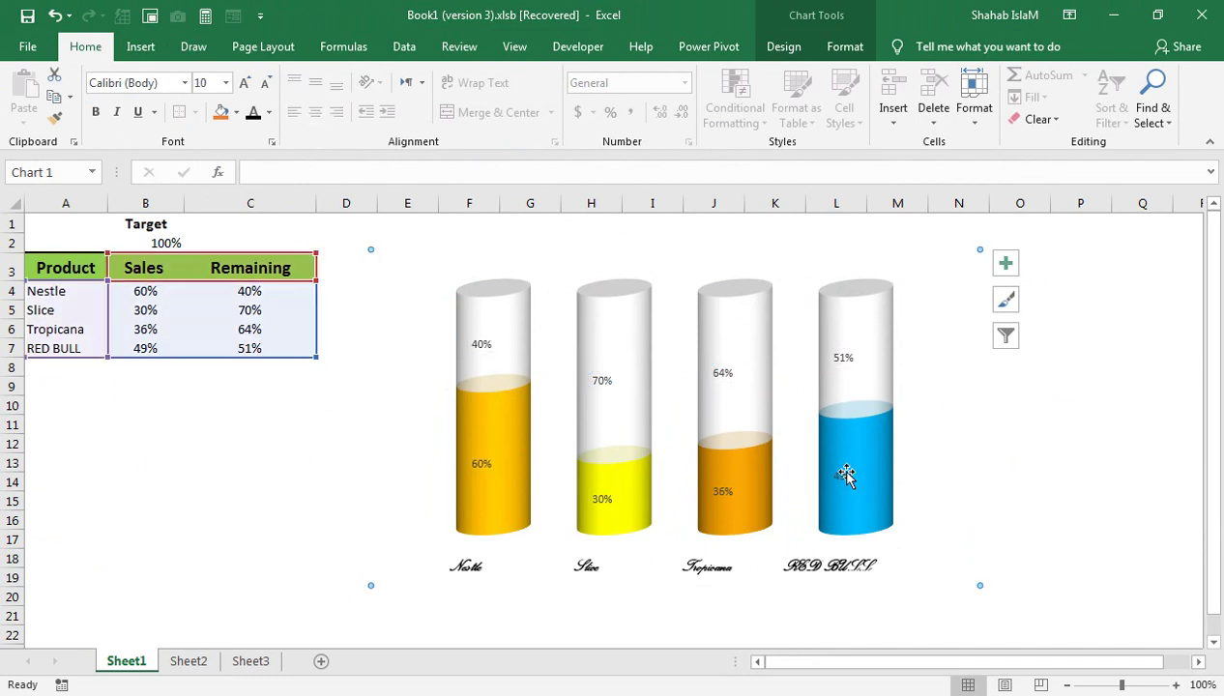
click(842, 359)
click(244, 83)
click(245, 83)
click(245, 83)
click(244, 83)
click(244, 83)
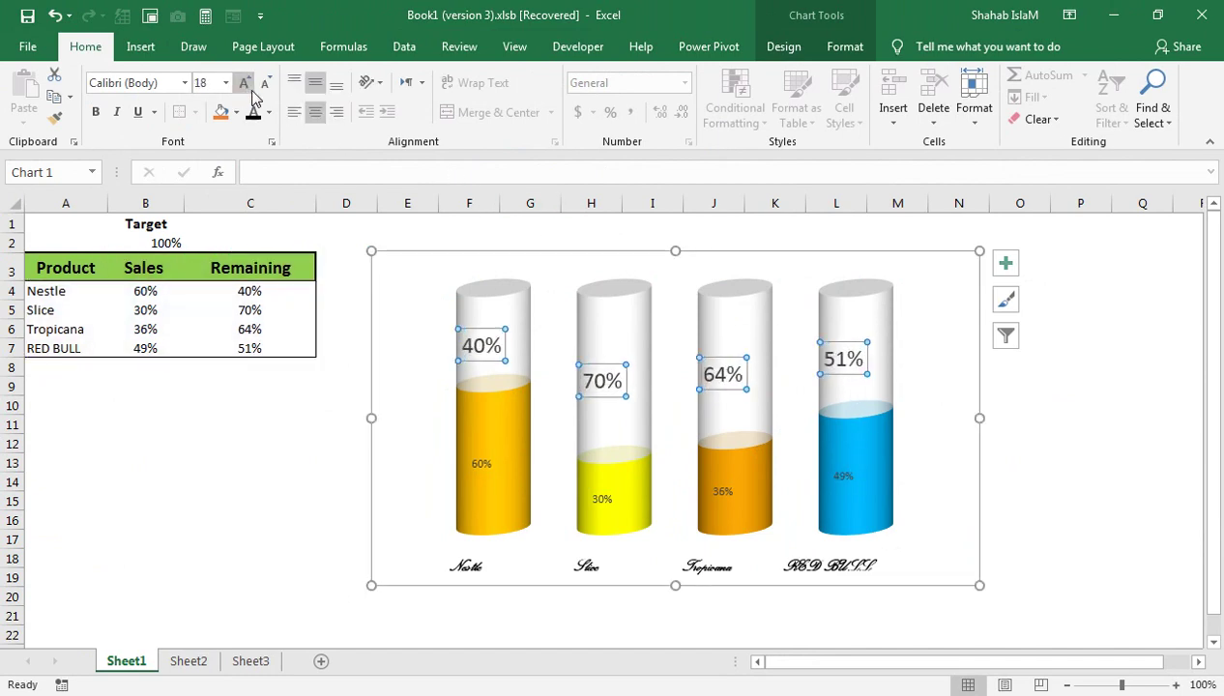
click(480, 463)
click(245, 84)
click(245, 83)
click(244, 83)
click(245, 83)
click(245, 83)
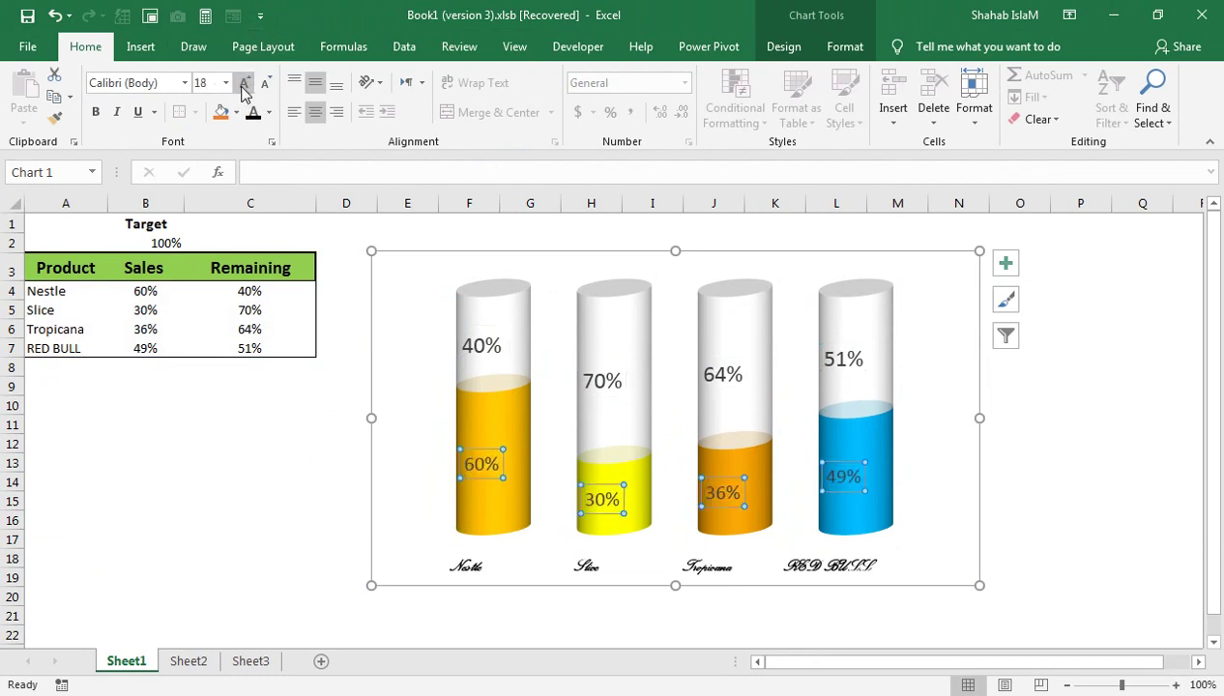
click(244, 83)
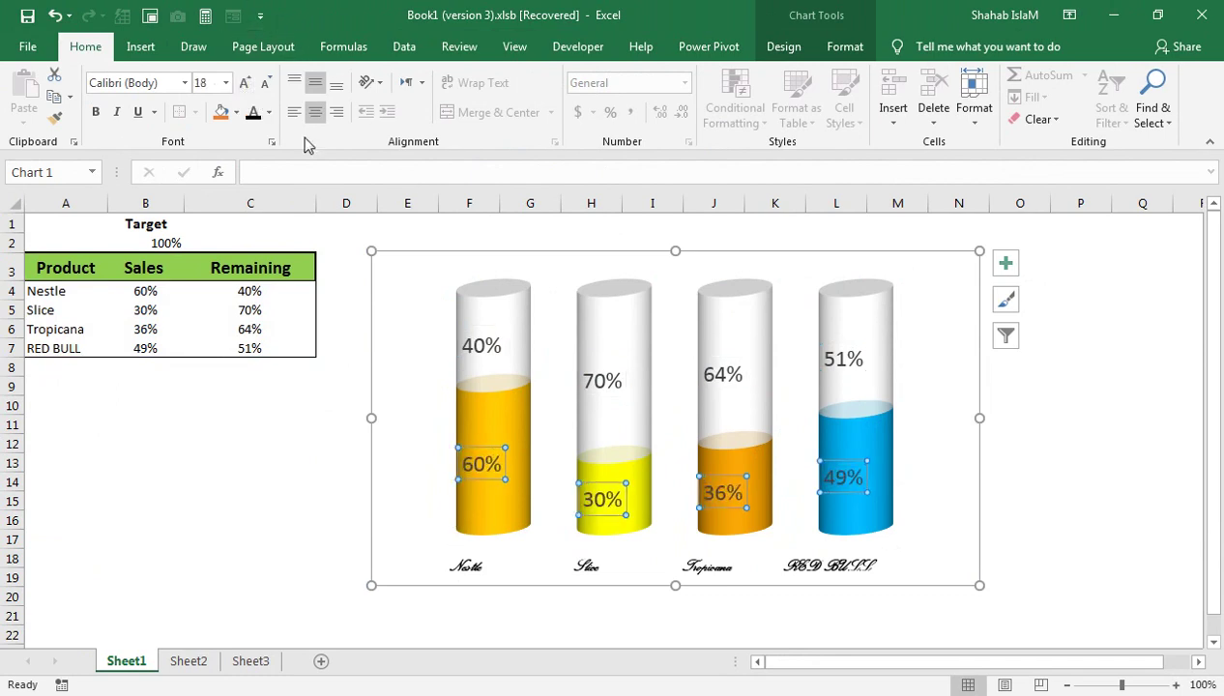
Give the Sales labels a wider 0.4-inch left margin and make them bold.
right_click(848, 483)
click(929, 467)
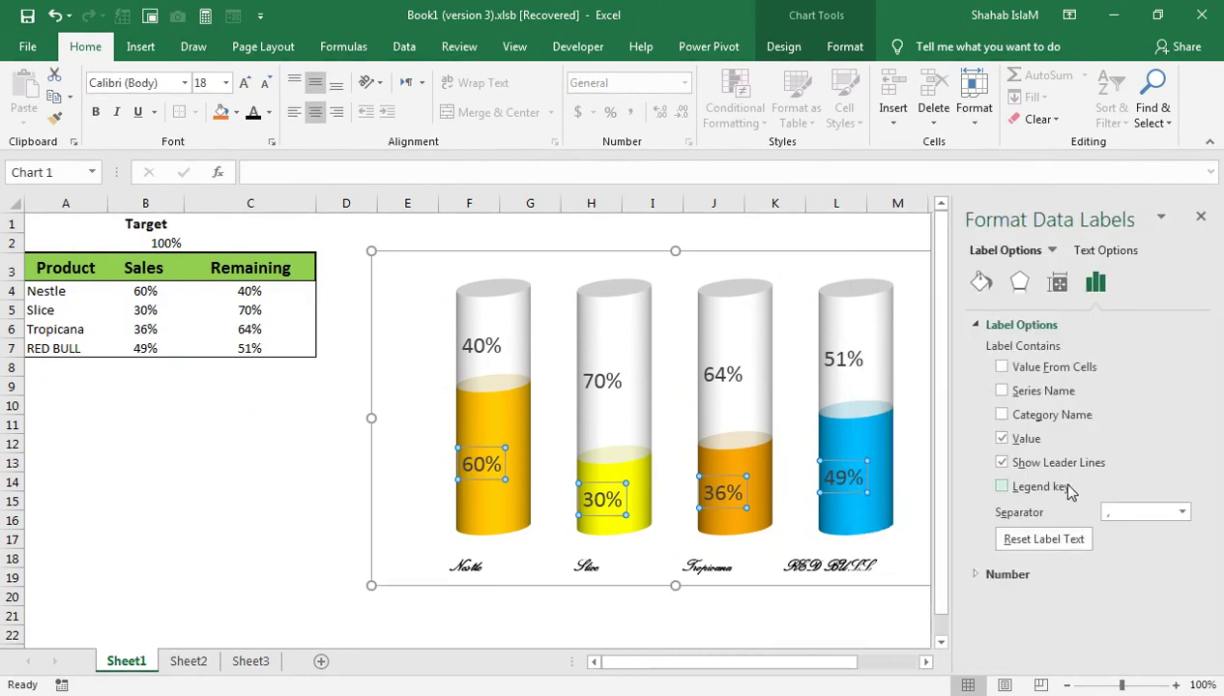
click(1060, 282)
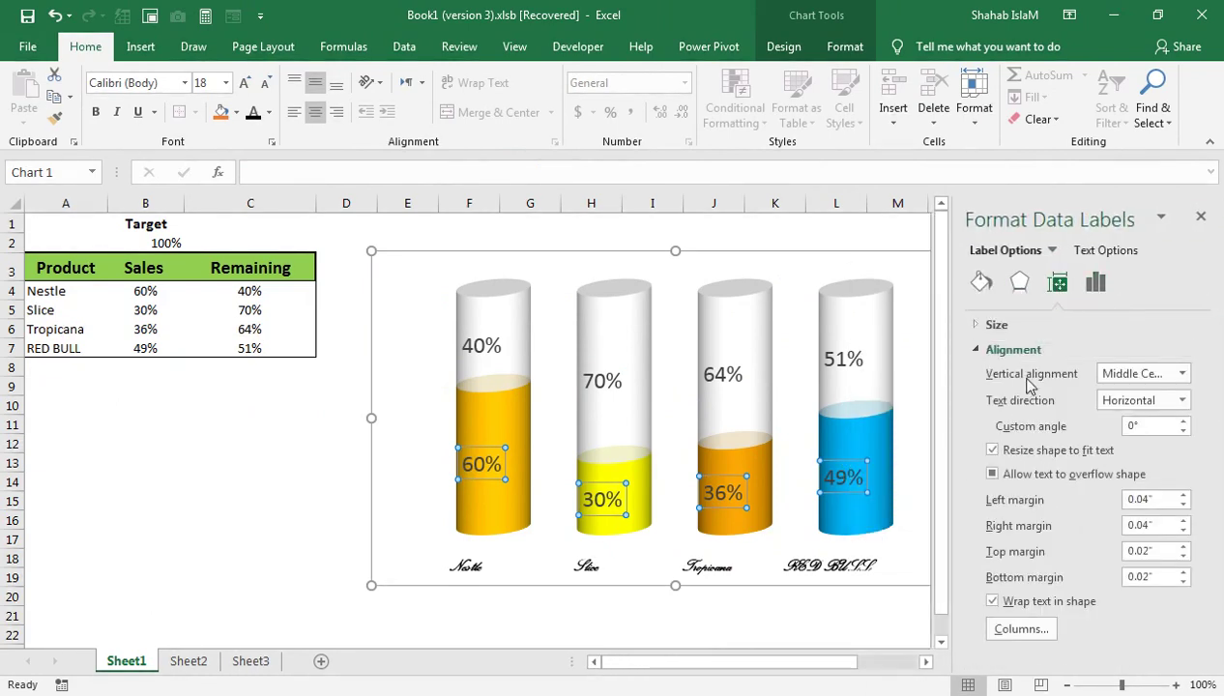
click(1183, 494)
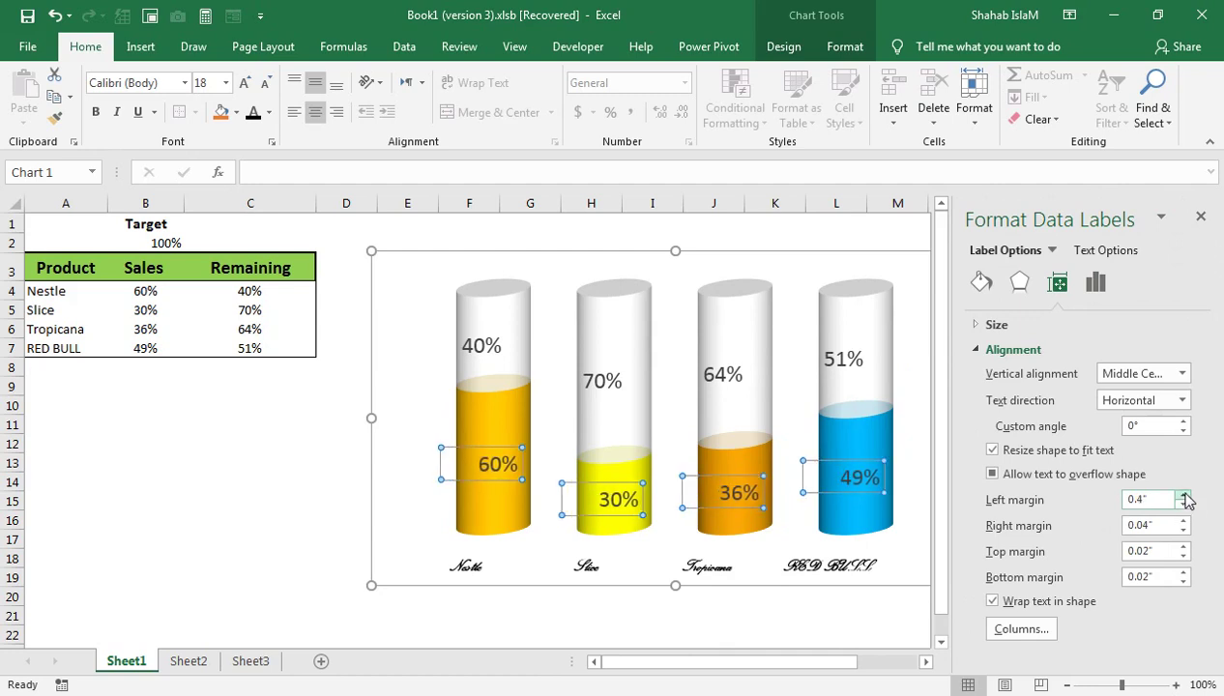
click(97, 116)
Give the Remaining labels a 0.4-inch left margin and make them bold.
click(727, 374)
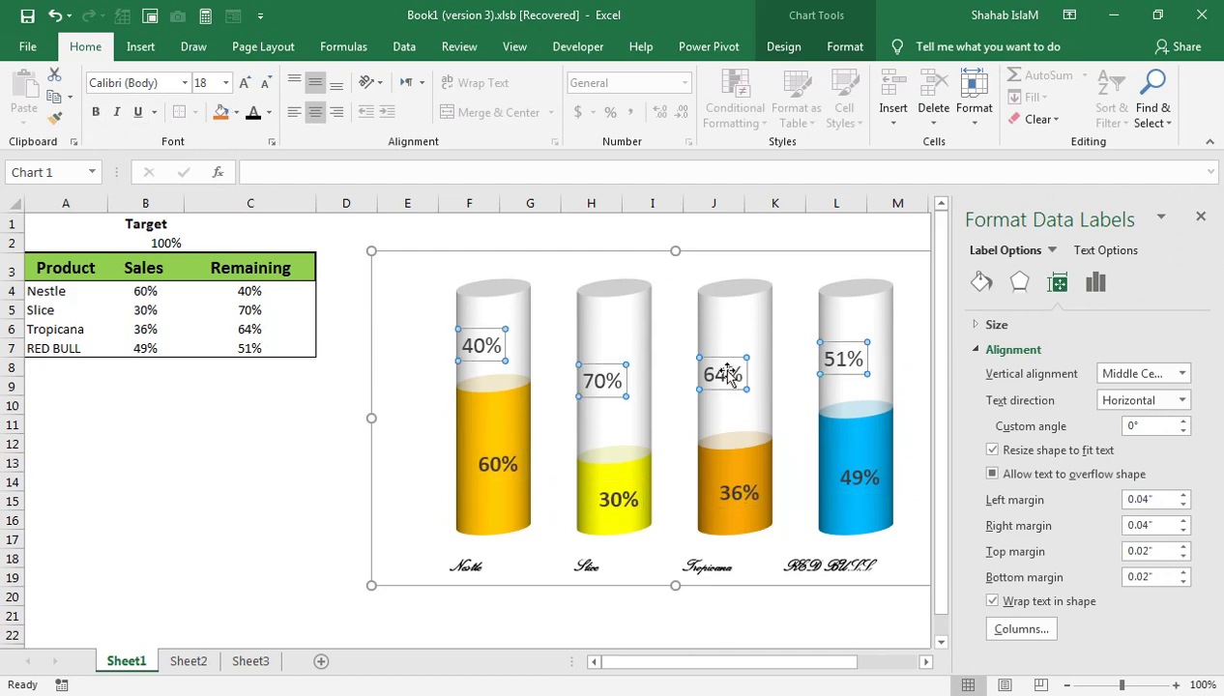
click(1183, 494)
click(1183, 494)
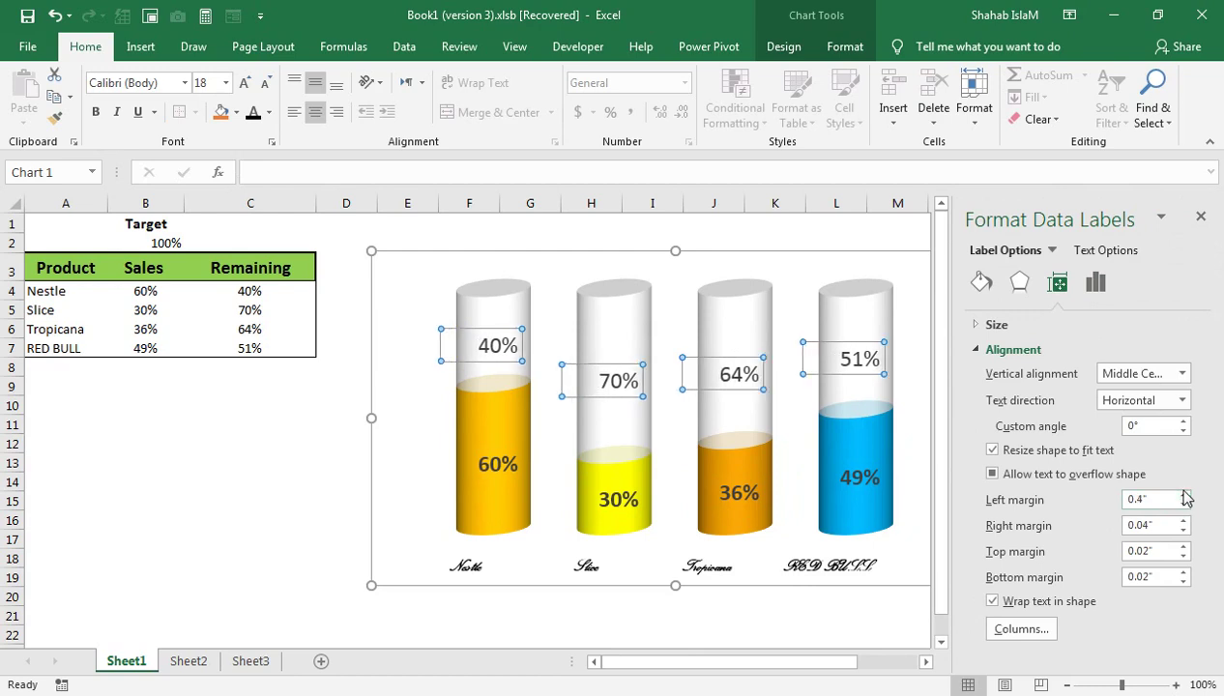
click(96, 111)
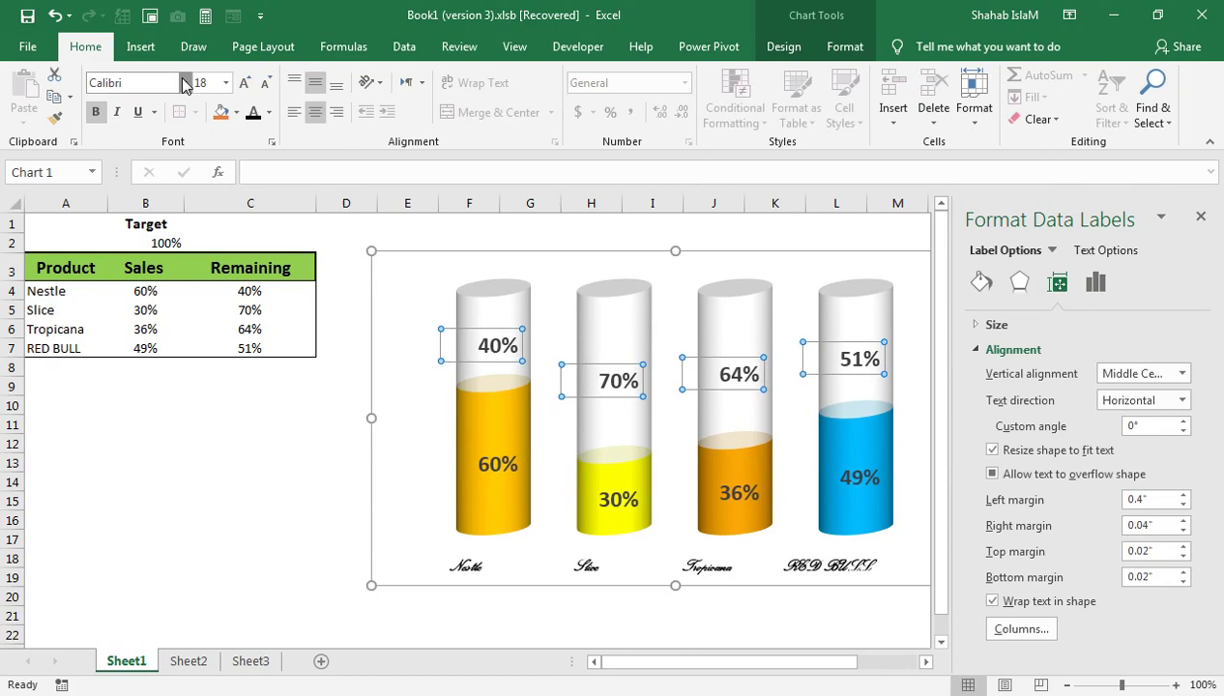
Set both the Remaining and Sales percentage labels to the Arial Black font.
click(185, 85)
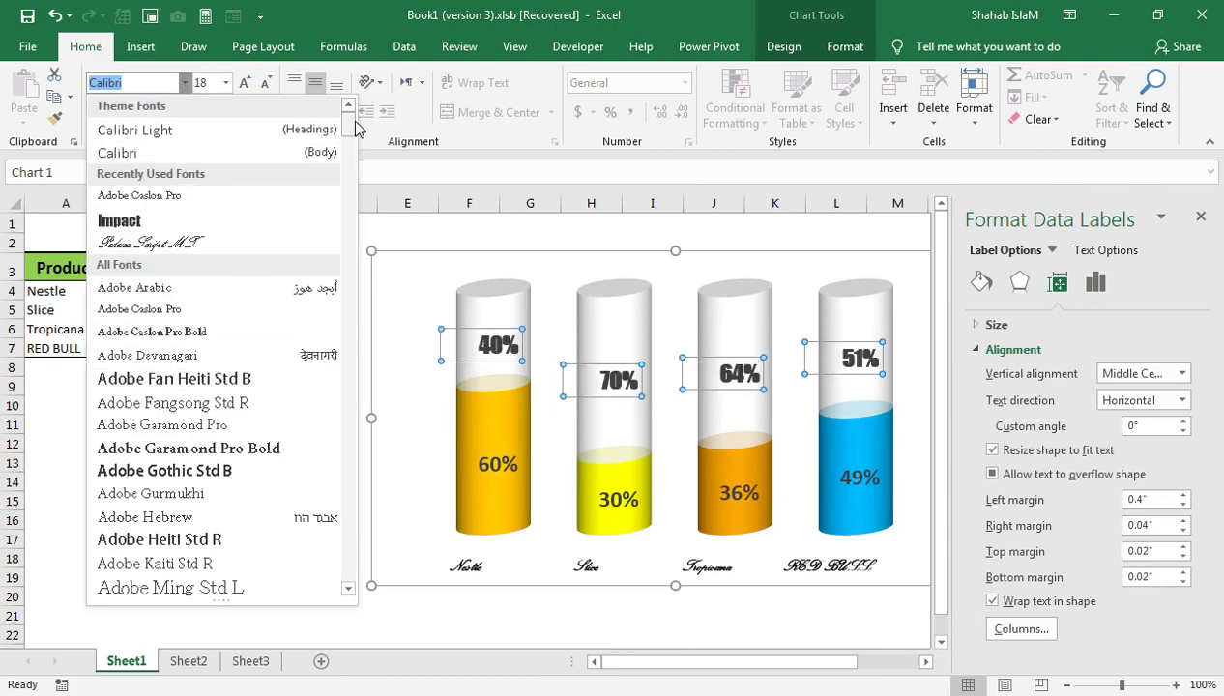
drag(351, 120, 351, 151)
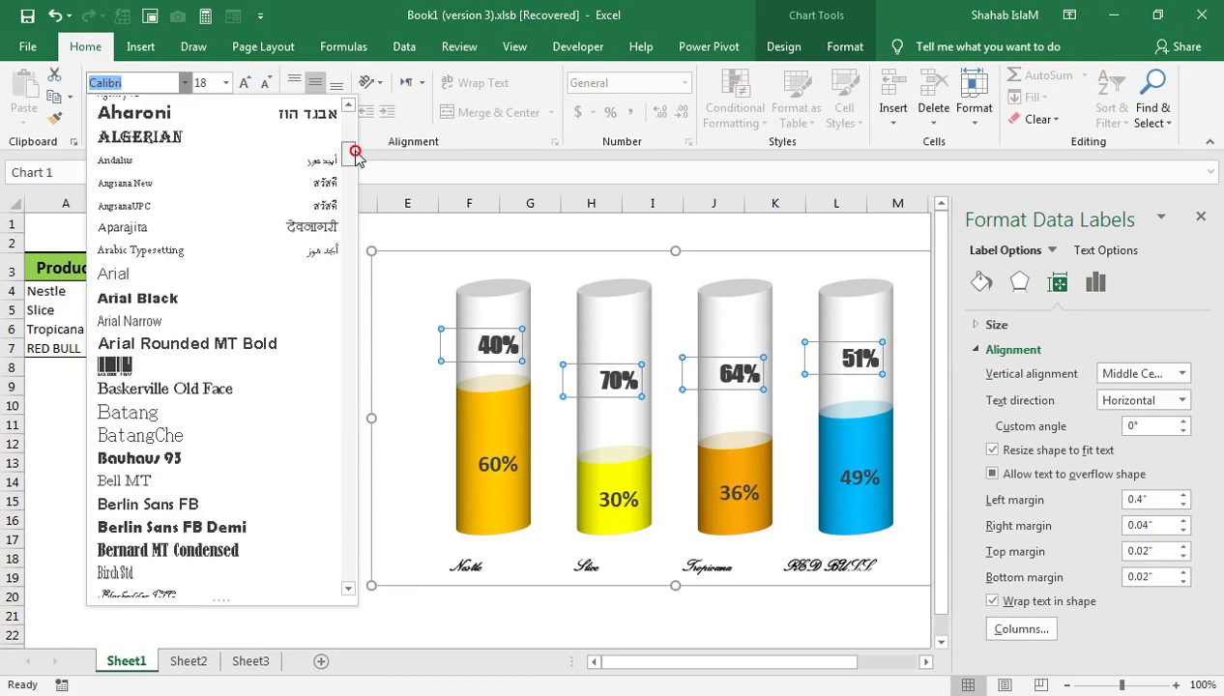
click(267, 299)
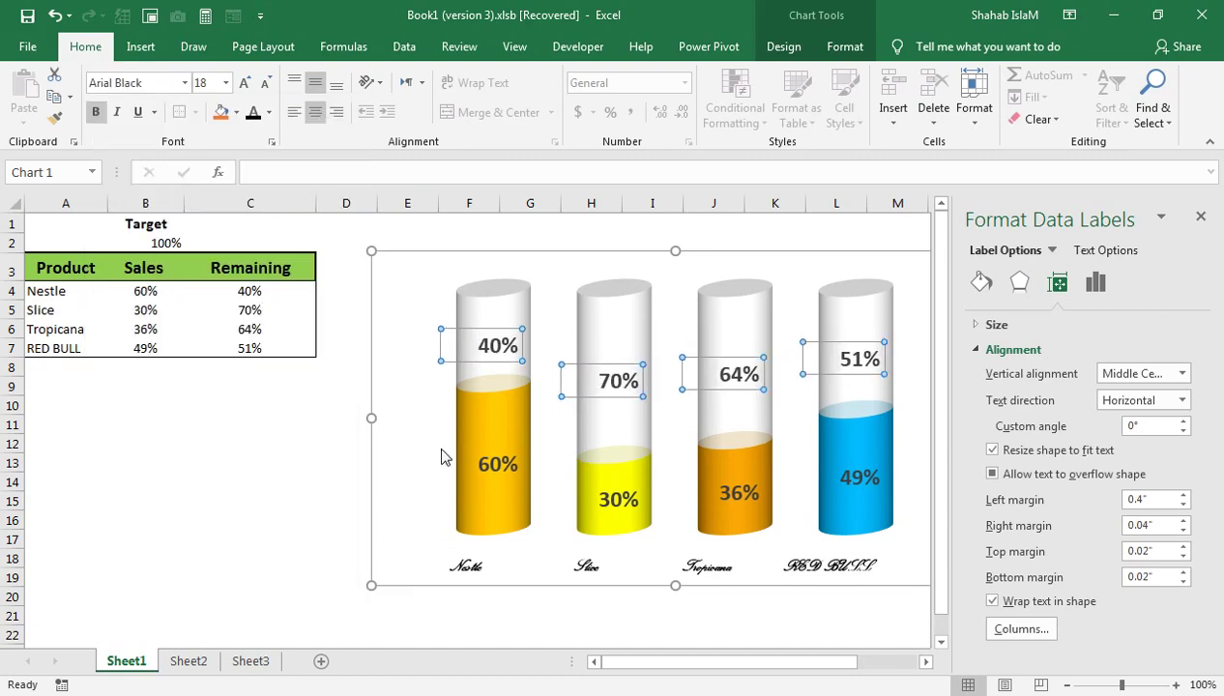
click(501, 447)
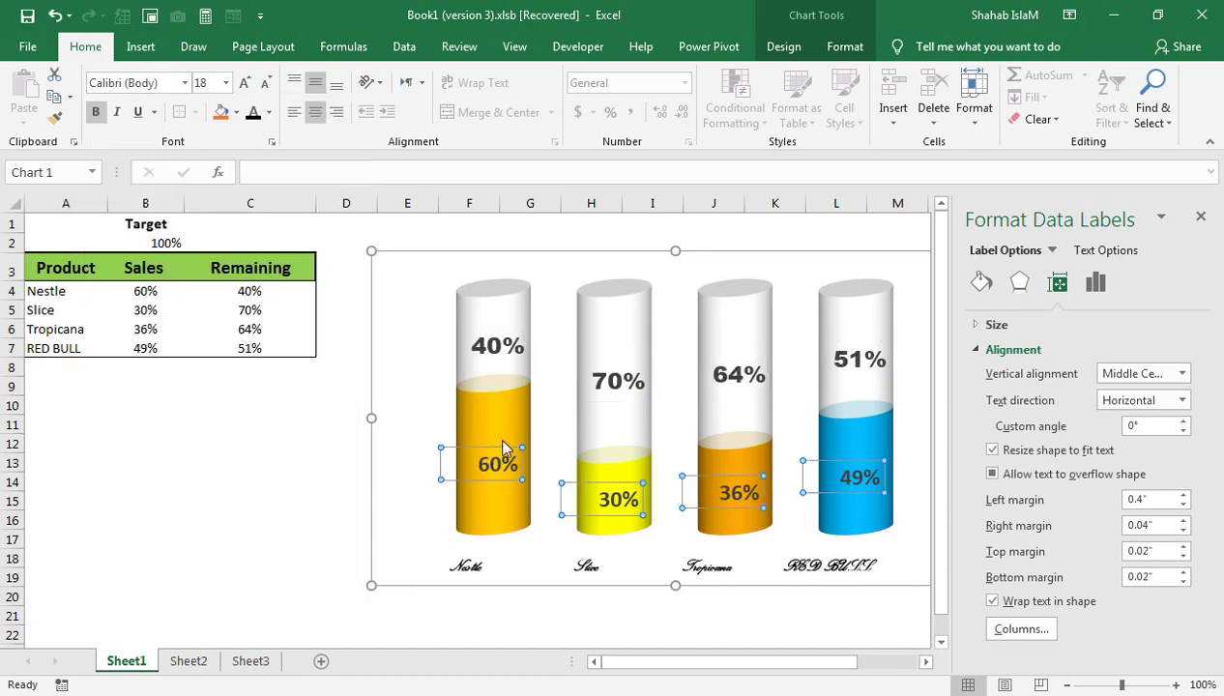
click(184, 82)
click(208, 197)
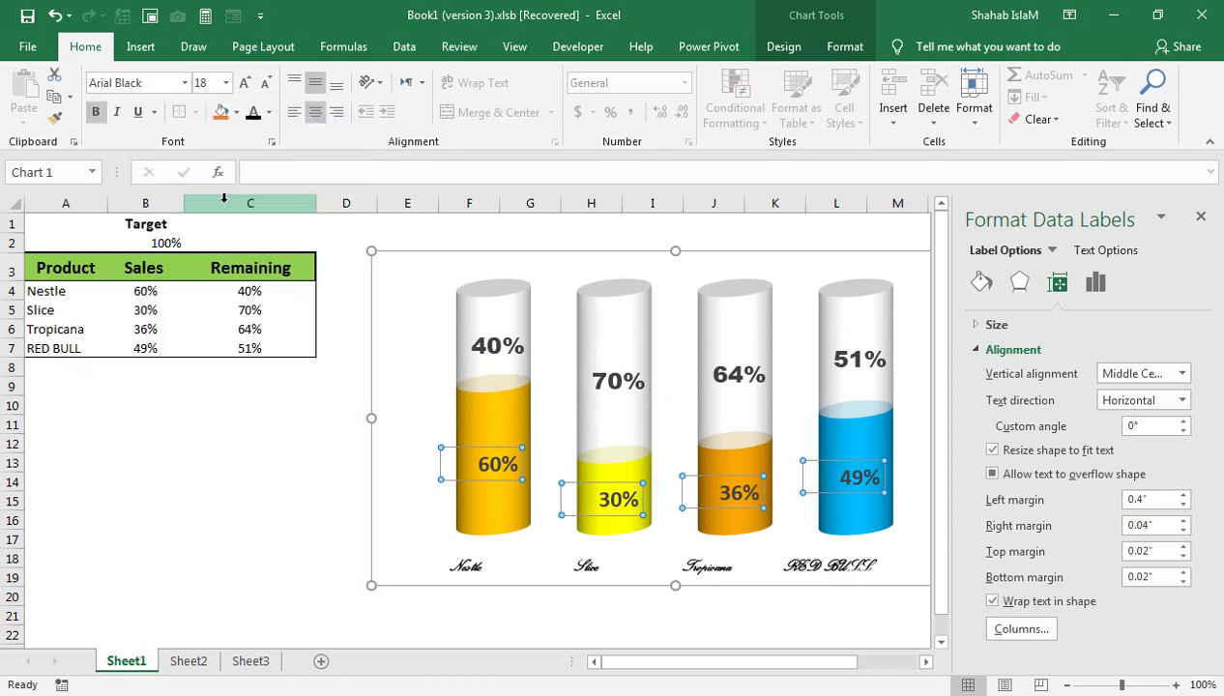
Bump both label sets up to 20 pt and enlarge the chart toward the lower left.
click(240, 82)
click(486, 355)
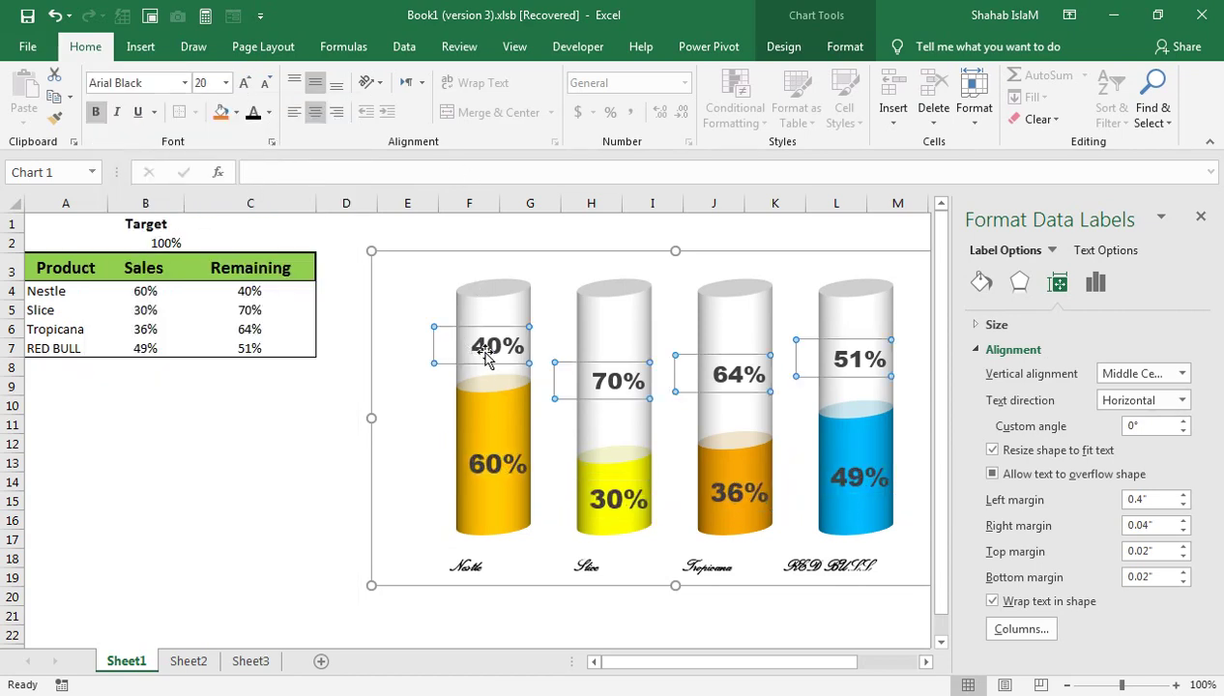
click(249, 83)
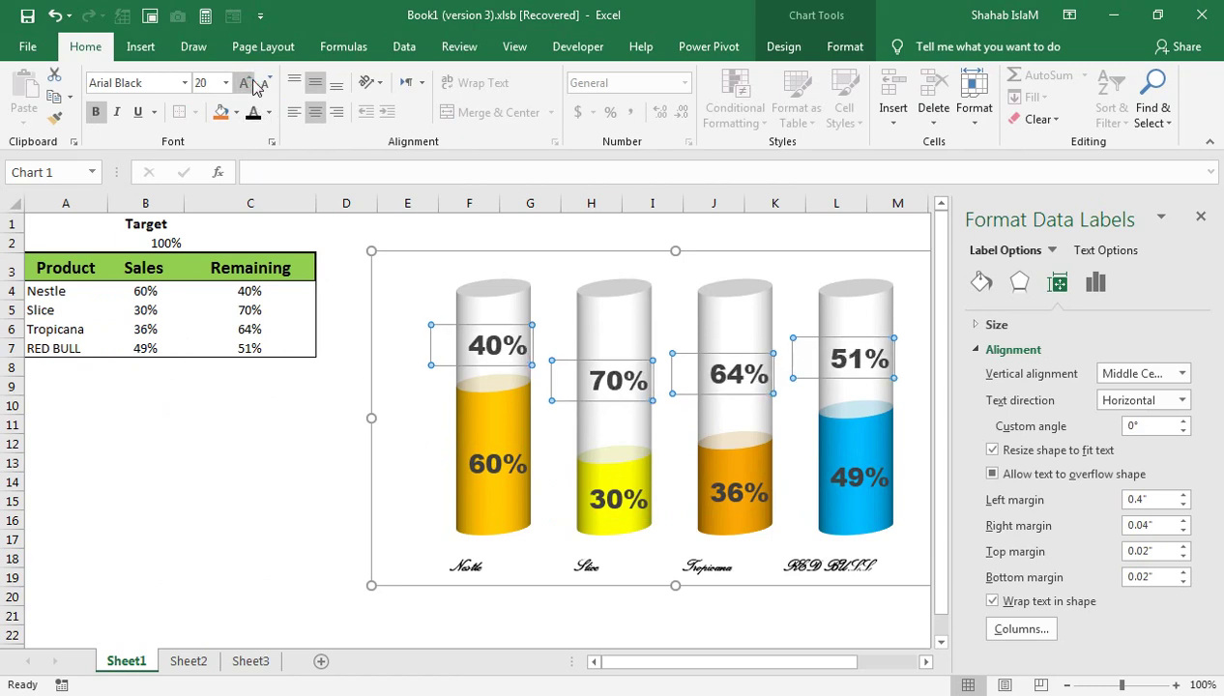
drag(373, 587, 347, 614)
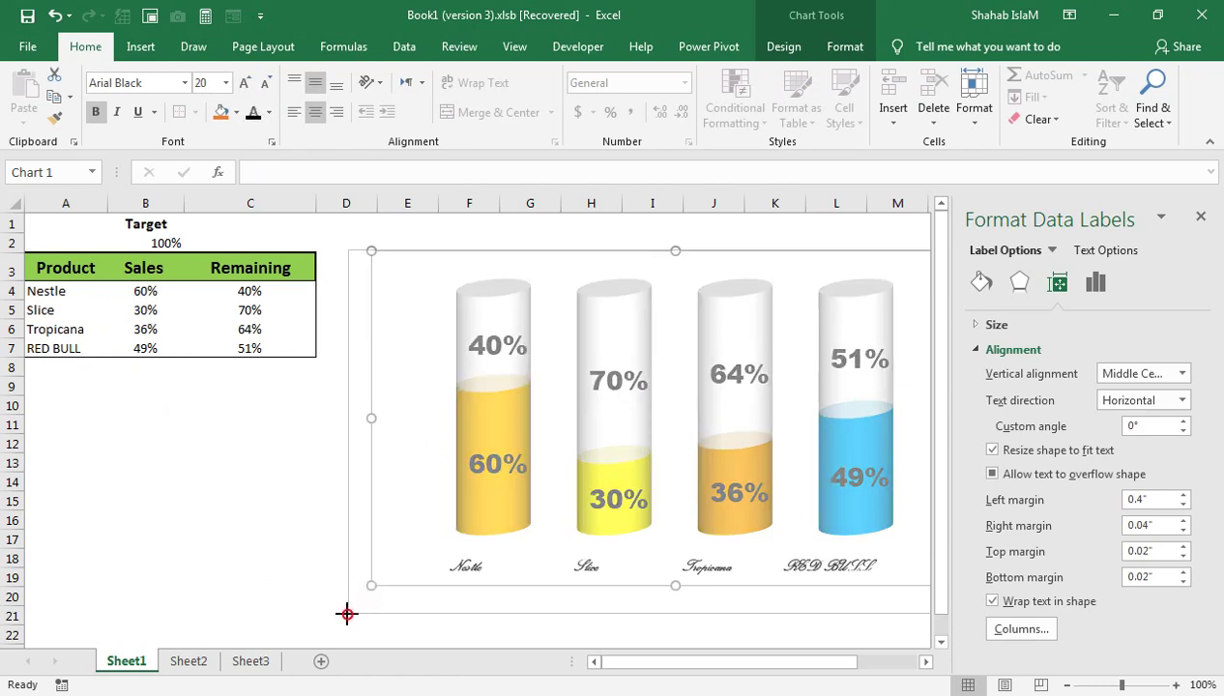
Close the Format Chart Area pane and widen the tank chart to the right.
click(1201, 215)
drag(983, 247, 1035, 226)
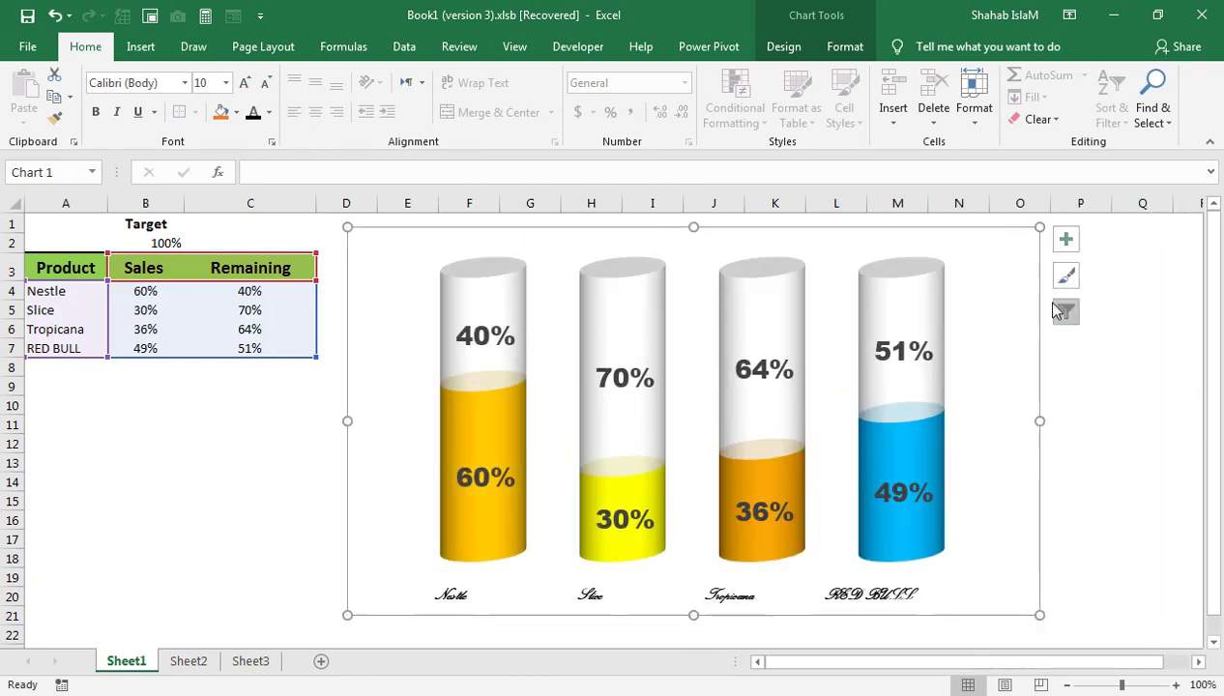
click(232, 531)
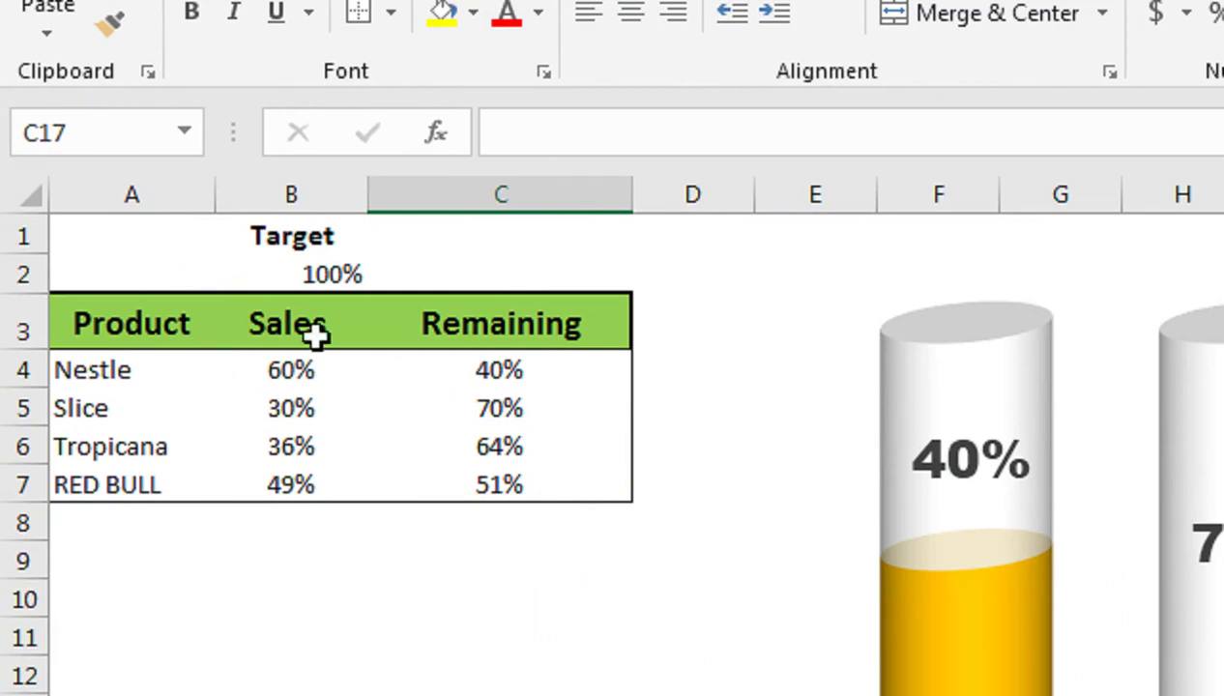
Select the Floor element beneath the four sales cylinders in the tank chart.
scroll(942, 390, right, 1)
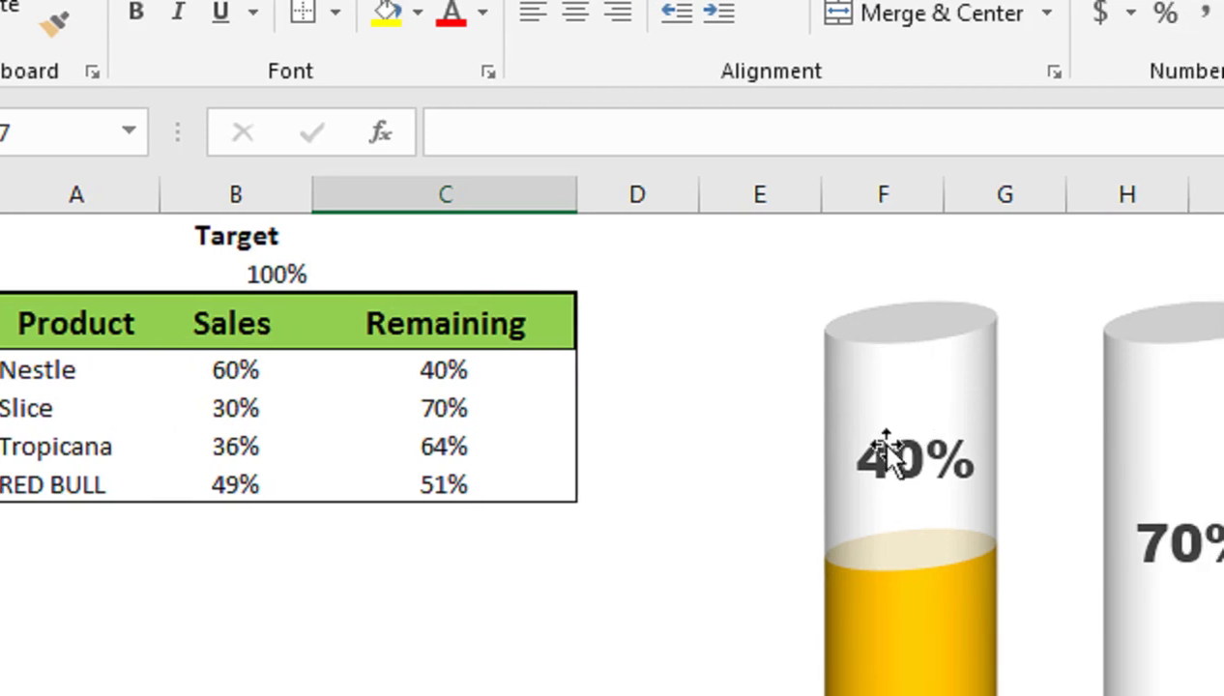
scroll(301, 396, left, 1)
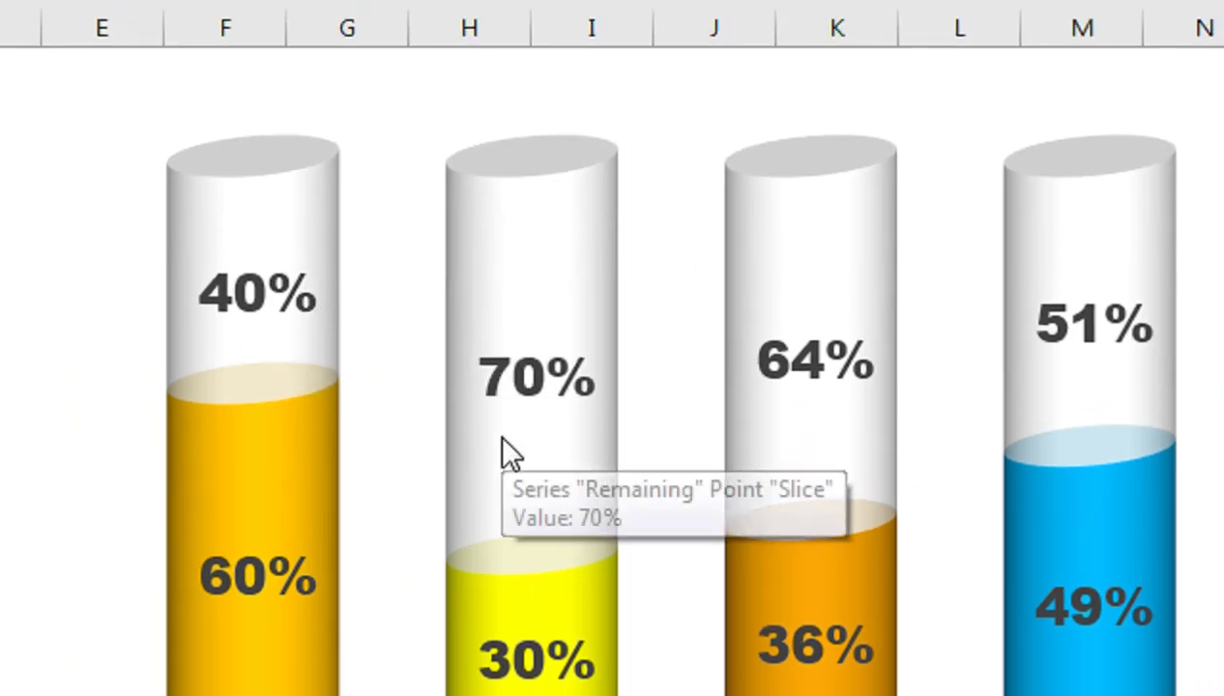
mouse_move(308, 387)
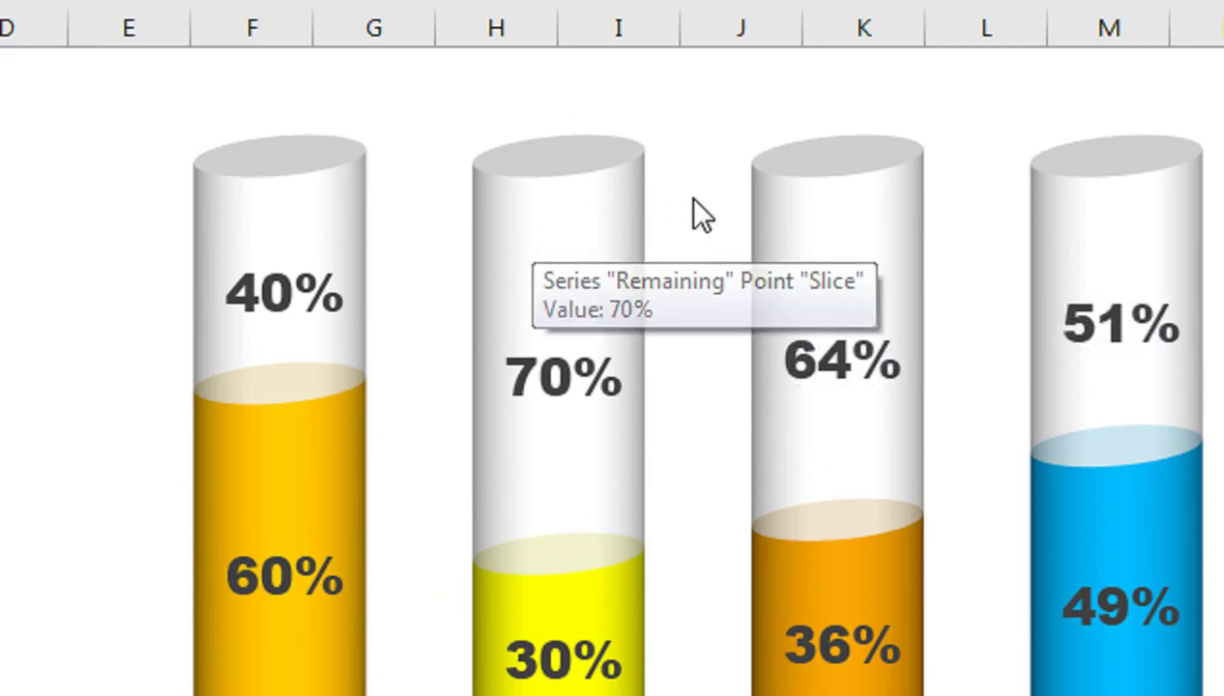
scroll(972, 203, right, 1)
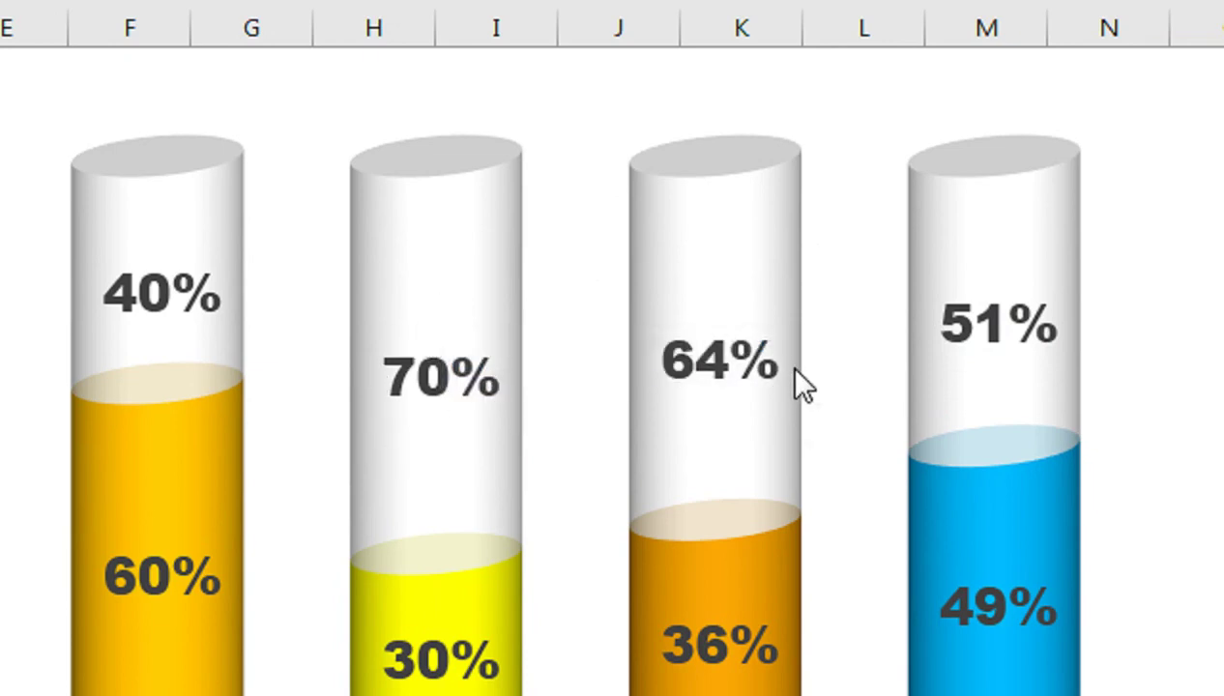
mouse_move(794, 370)
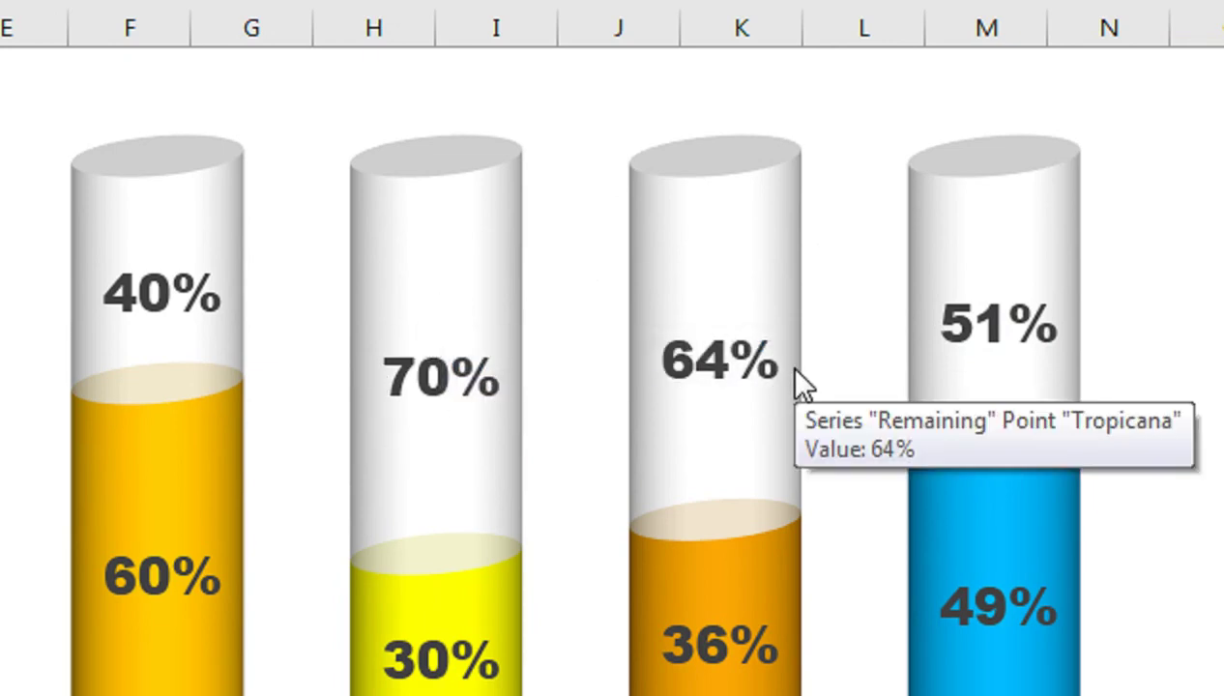
click(795, 530)
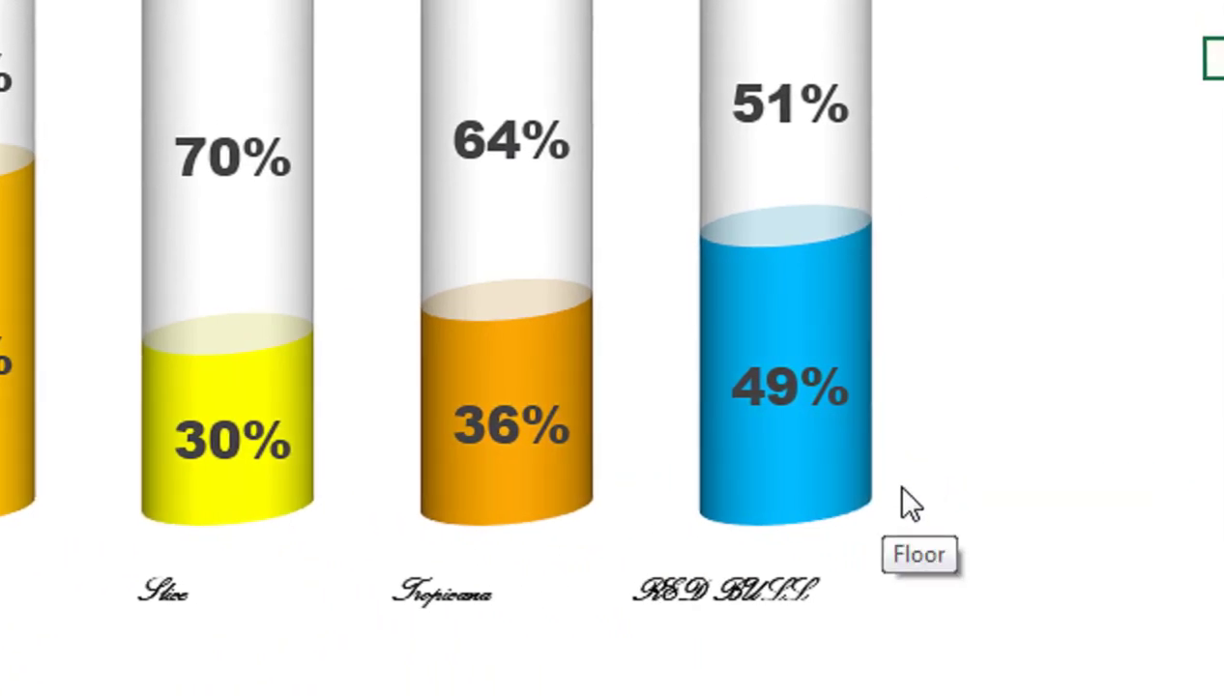
click(902, 490)
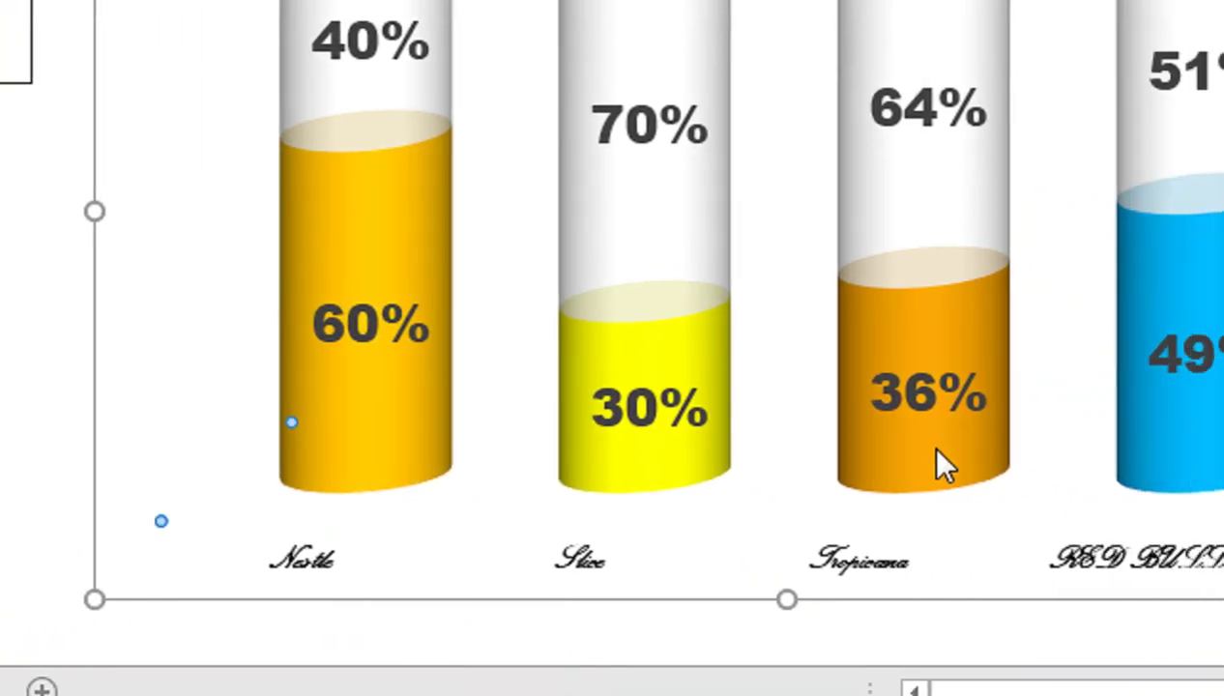
mouse_move(923, 464)
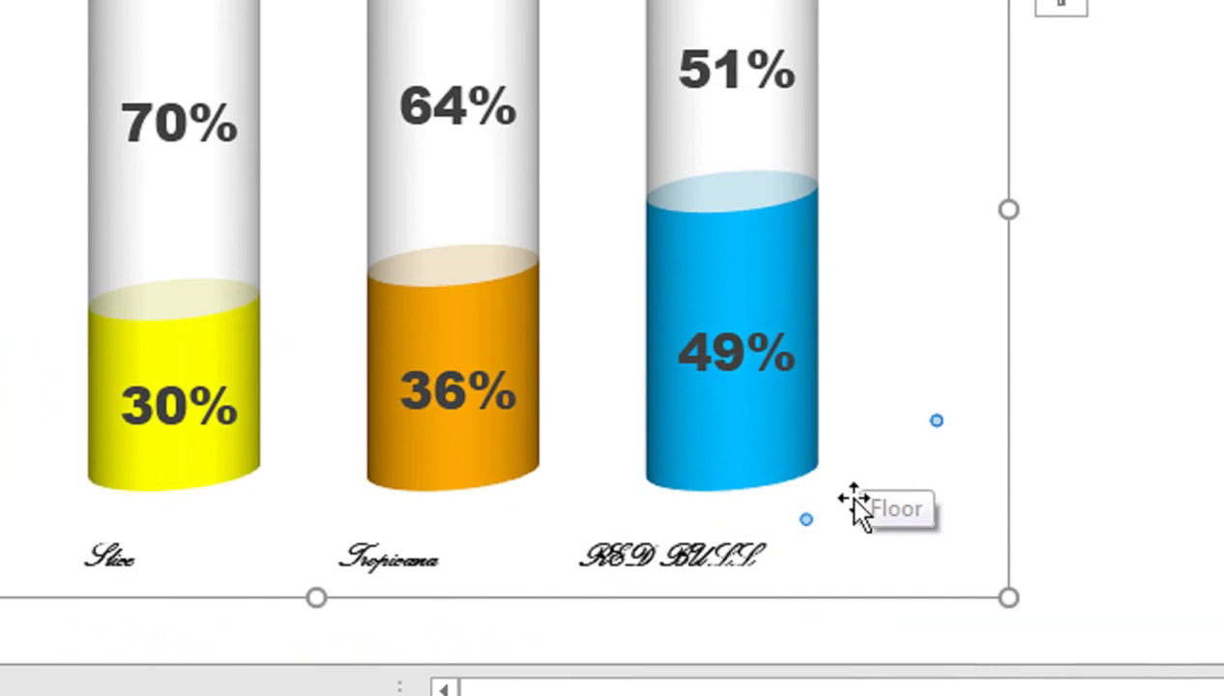
Open Format Floor and change the floor's fill from solid to a picture or texture fill.
right_click(887, 451)
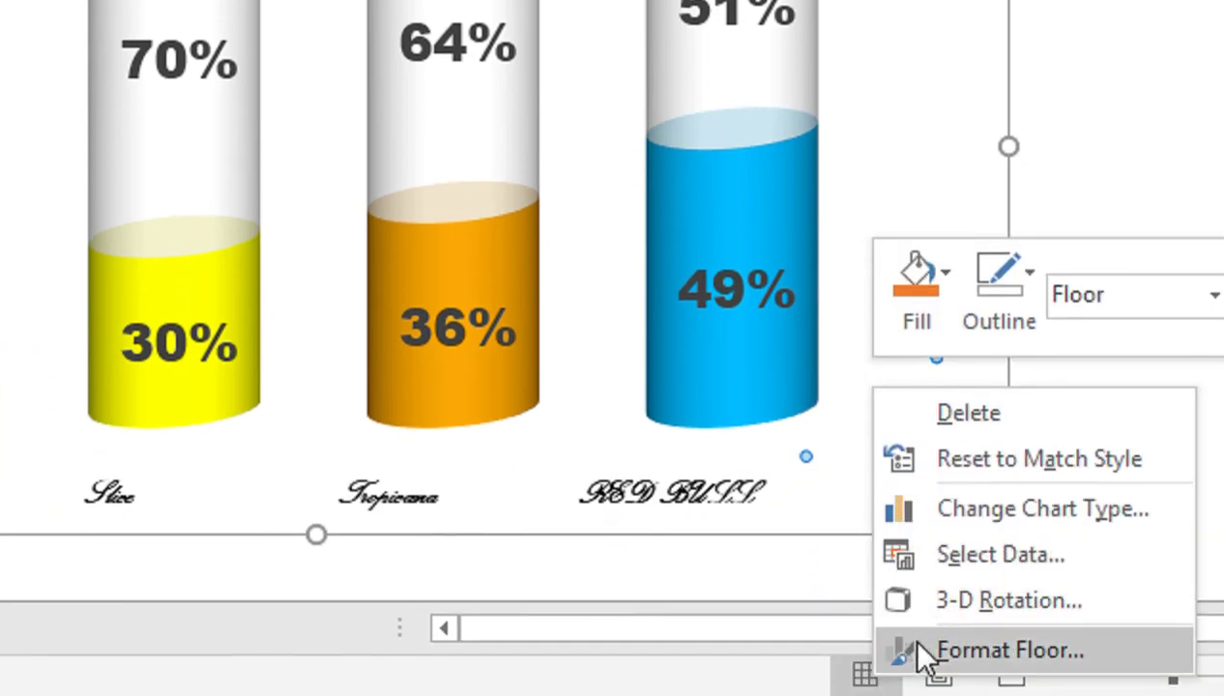
click(1005, 650)
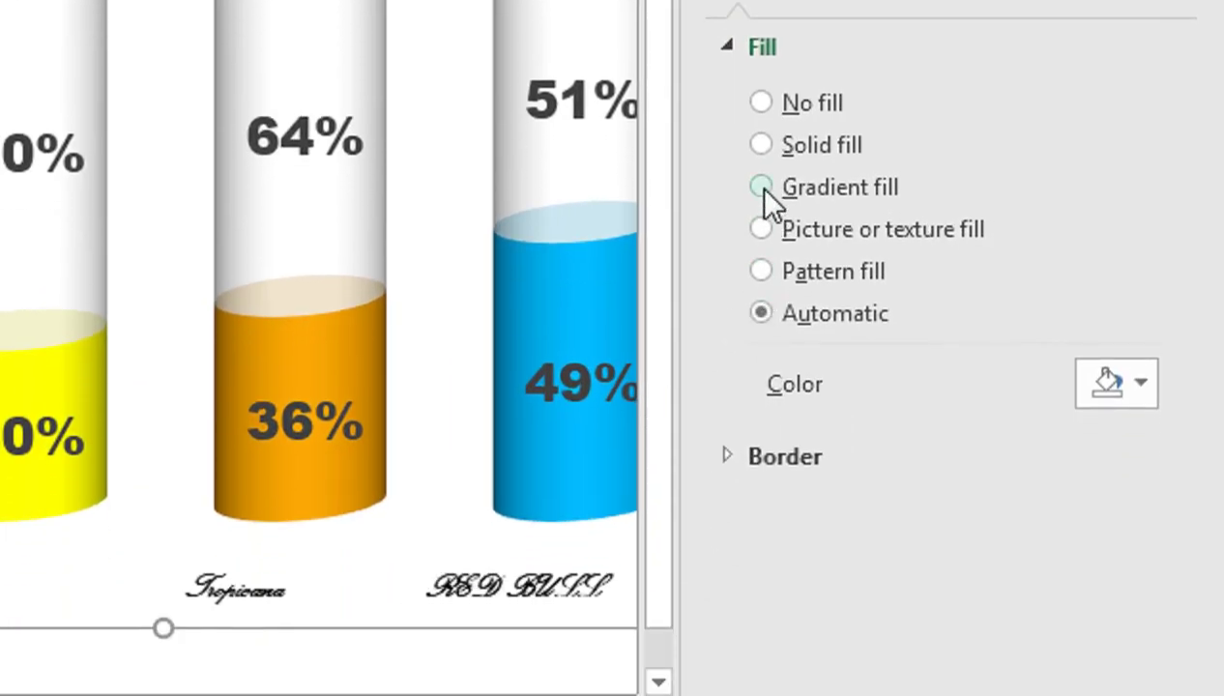
click(761, 171)
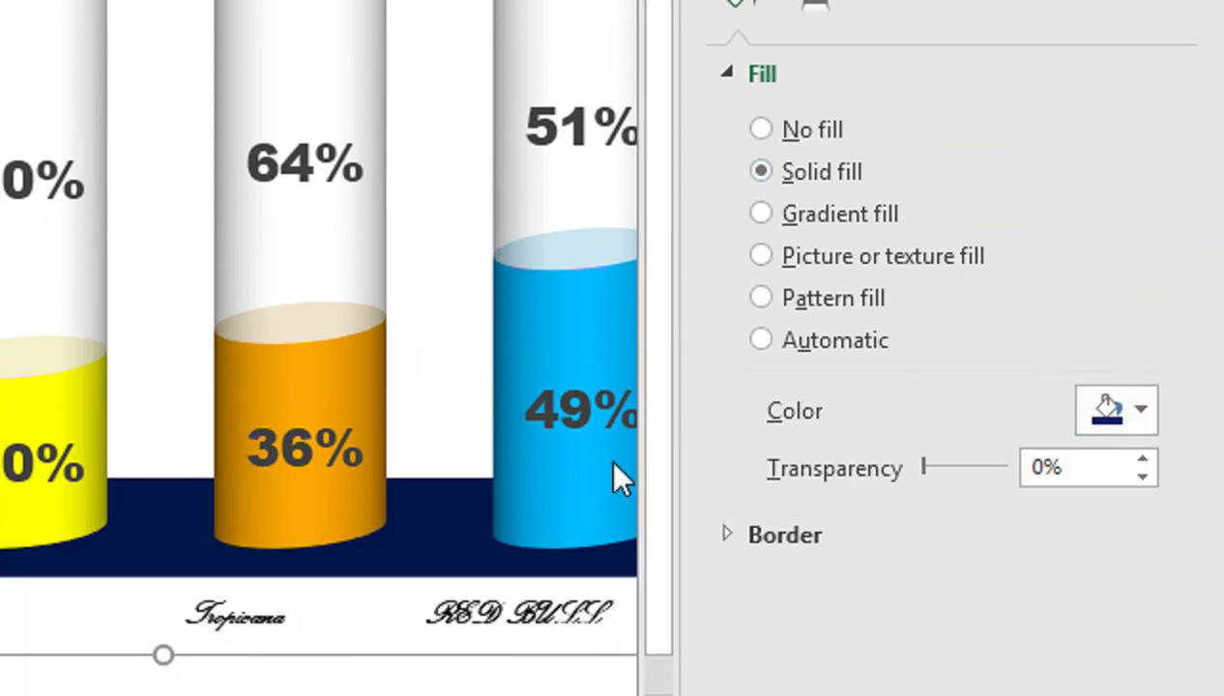
click(1141, 410)
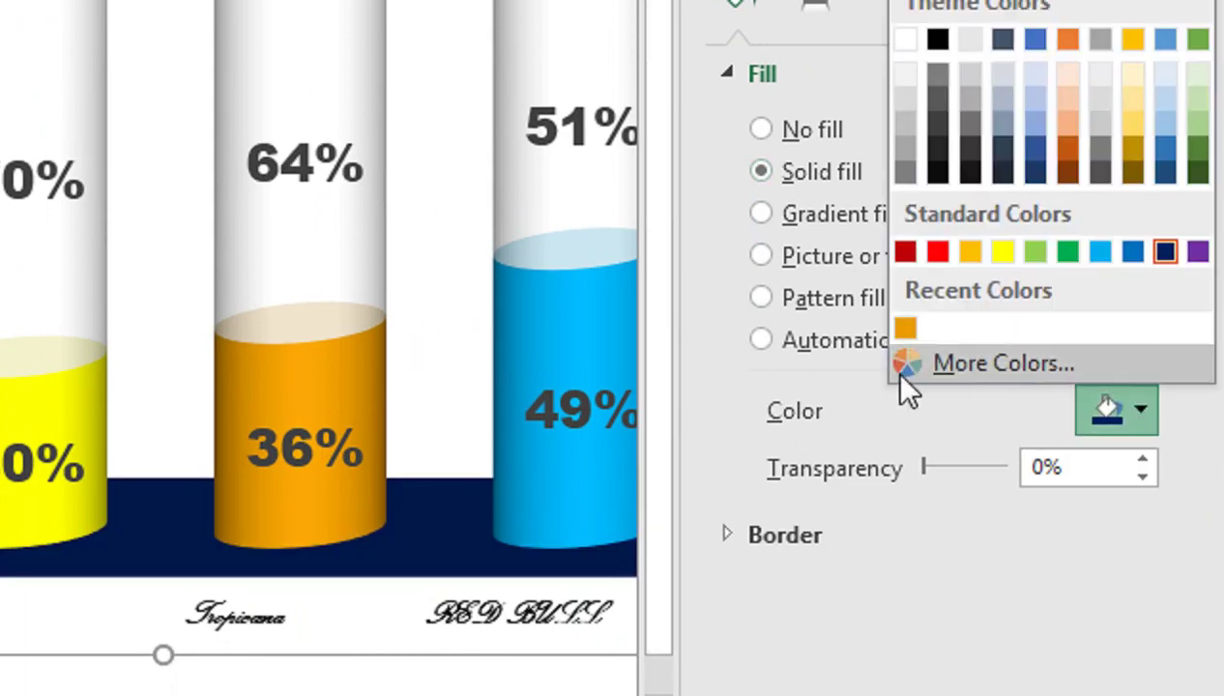
click(721, 300)
click(762, 299)
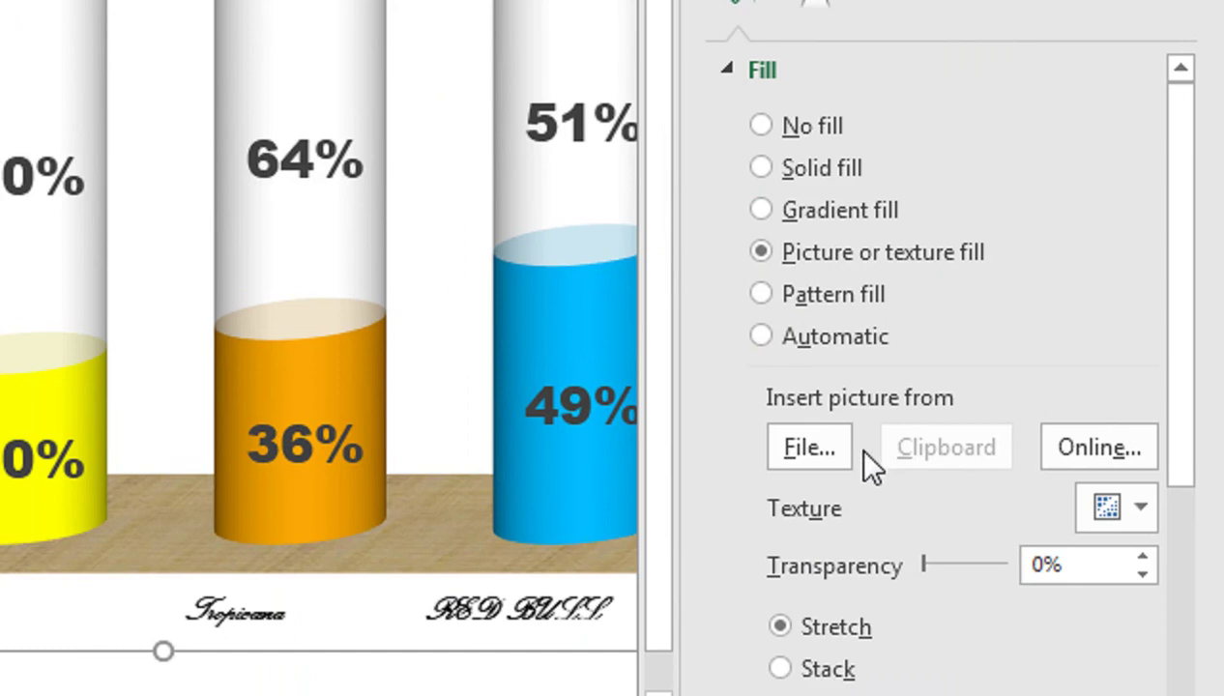
Try cork and granite textures on the floor, ending with a tiled cork texture.
click(1140, 506)
click(459, 367)
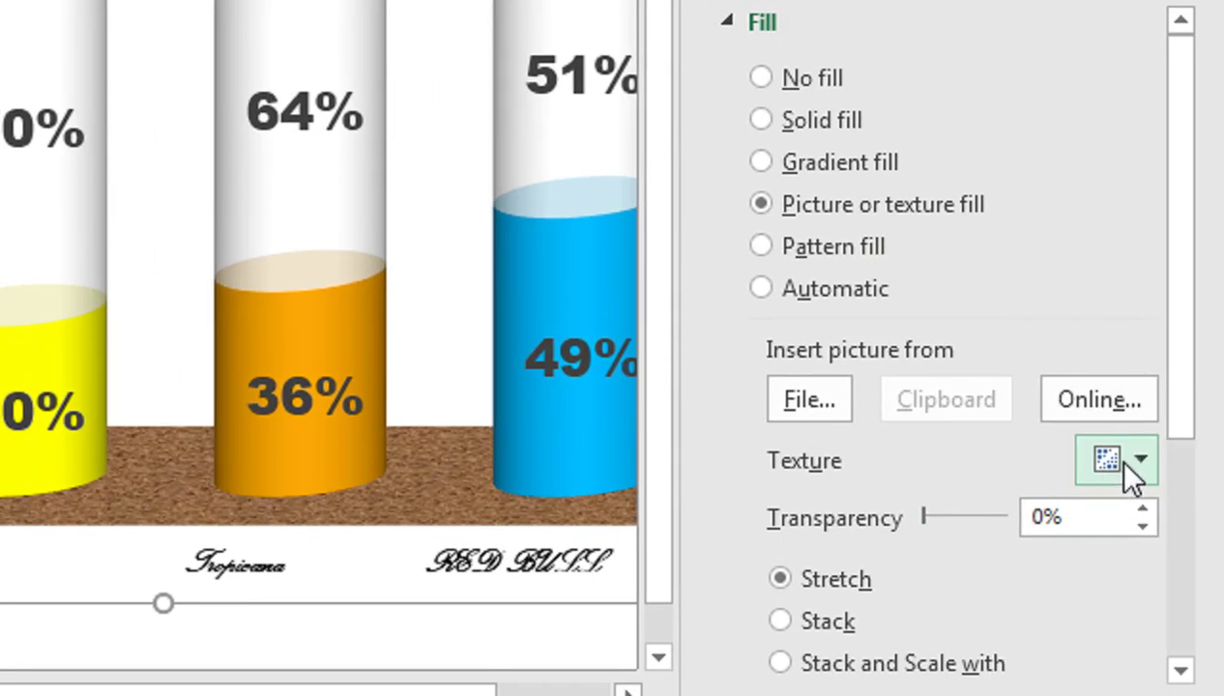
click(1144, 460)
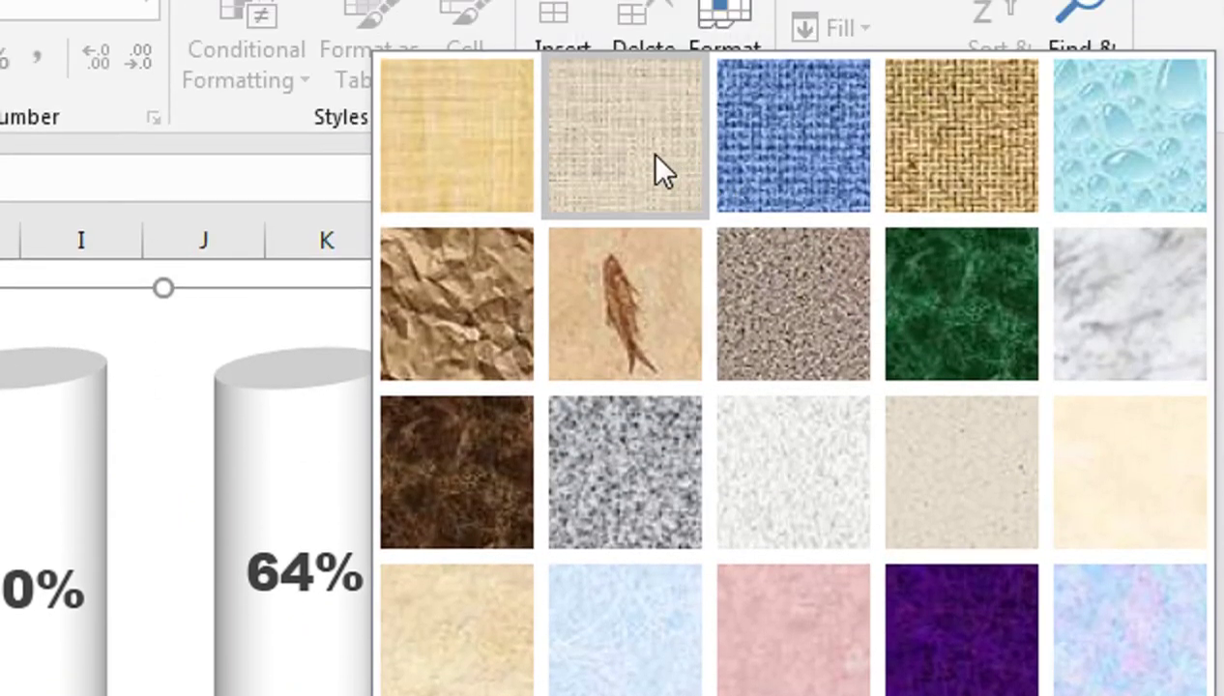
click(790, 345)
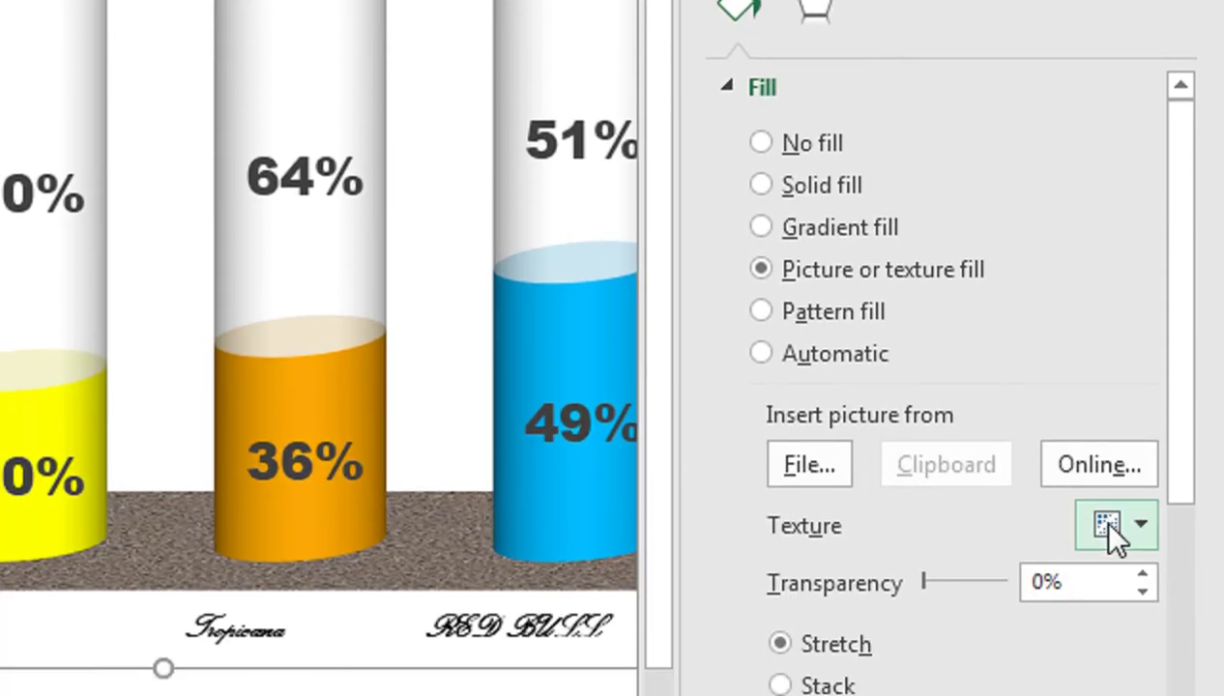
click(1140, 519)
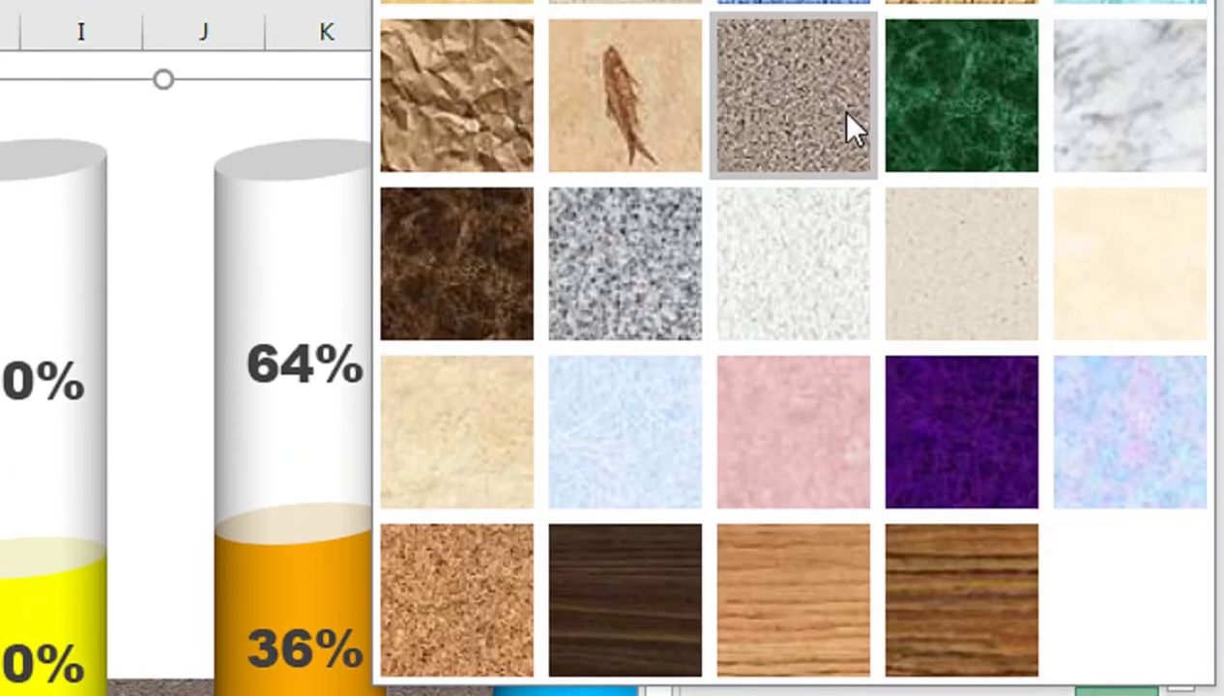
click(794, 111)
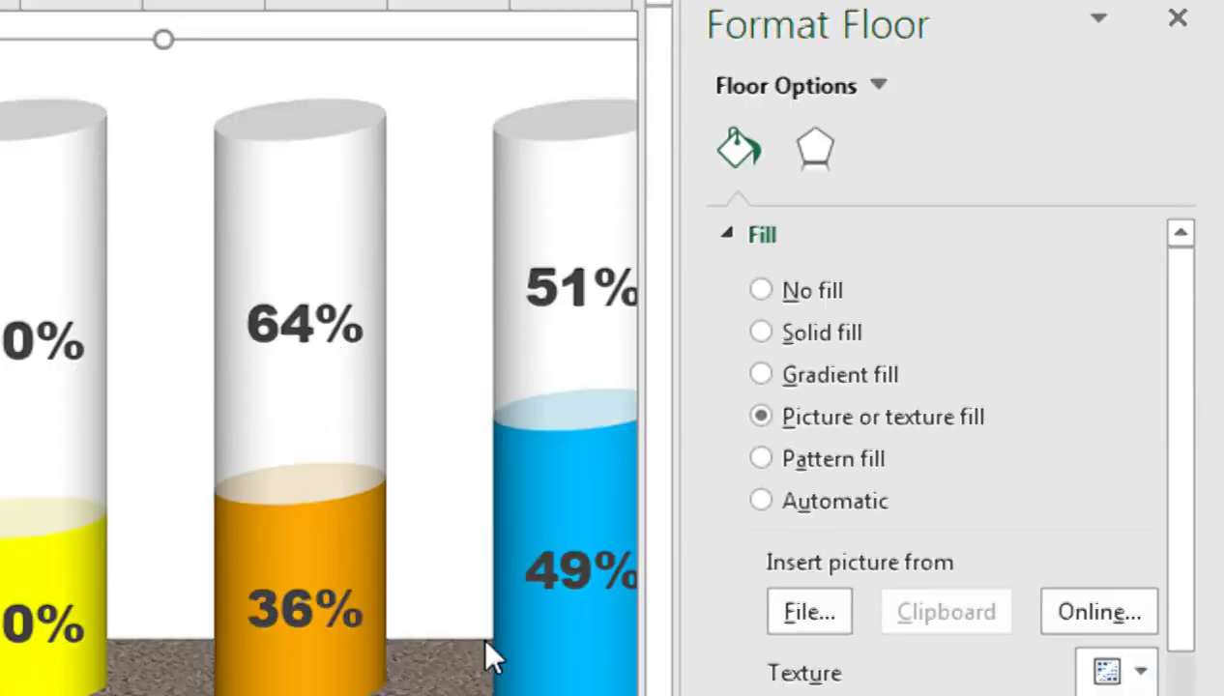
click(1141, 671)
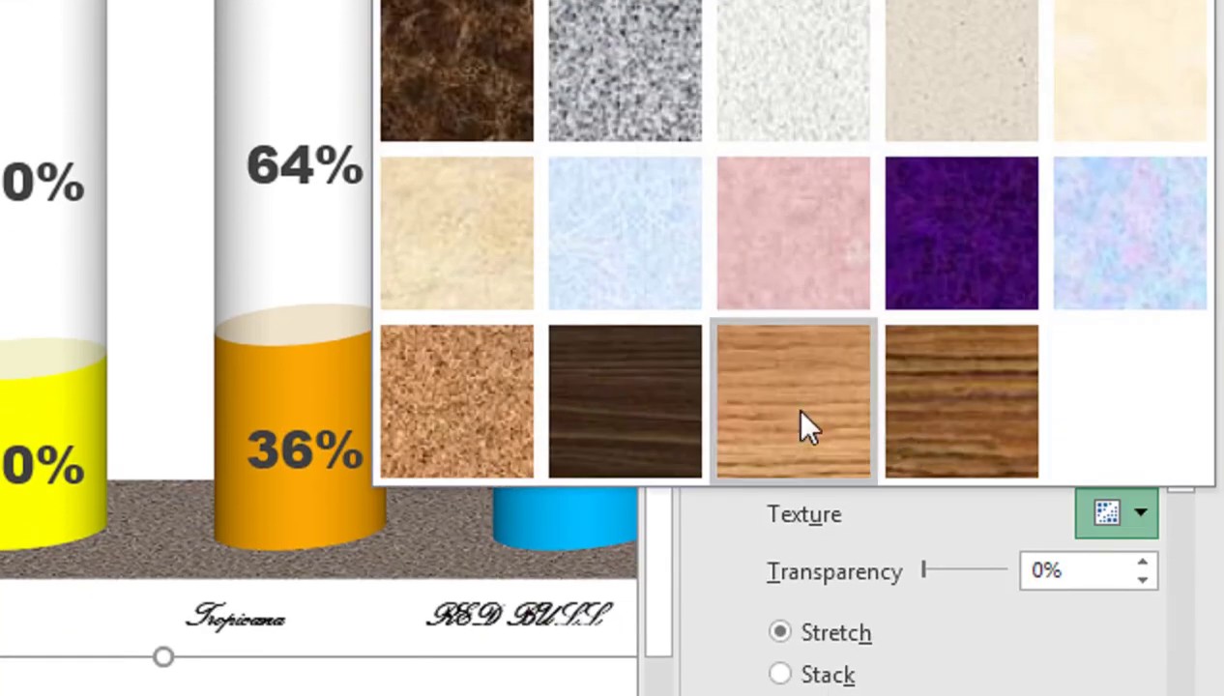
click(478, 365)
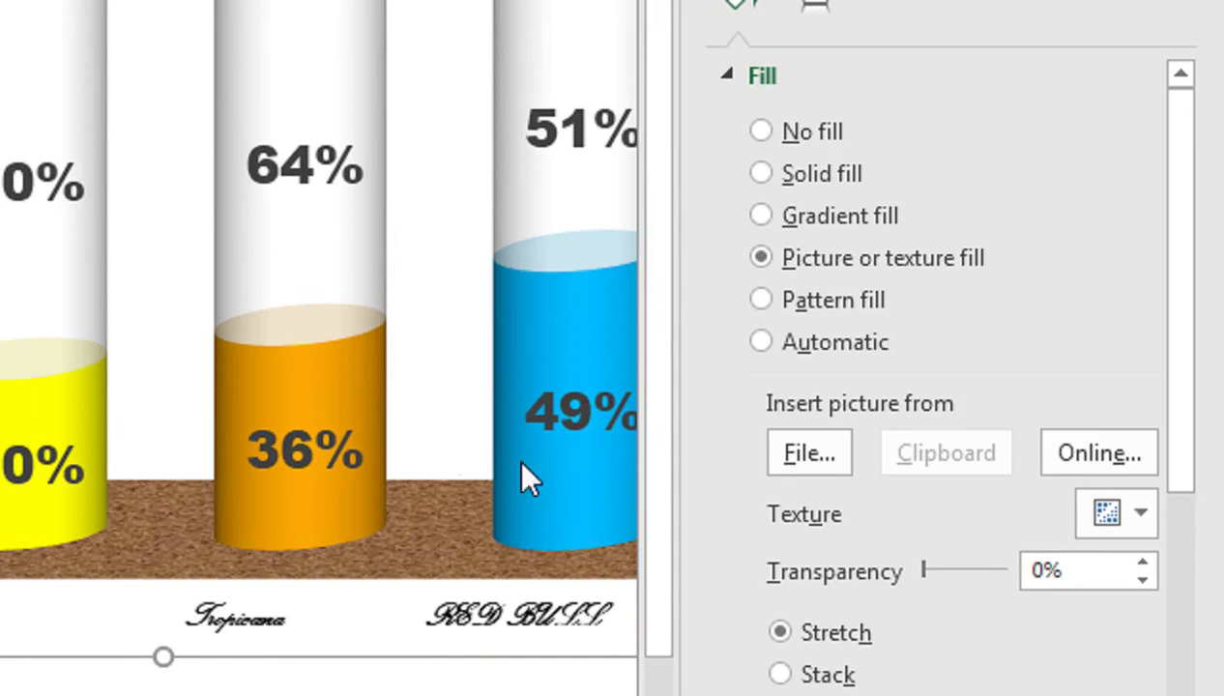
mouse_move(1174, 314)
mouse_down()
mouse_move(1187, 515)
mouse_move(1185, 413)
mouse_up()
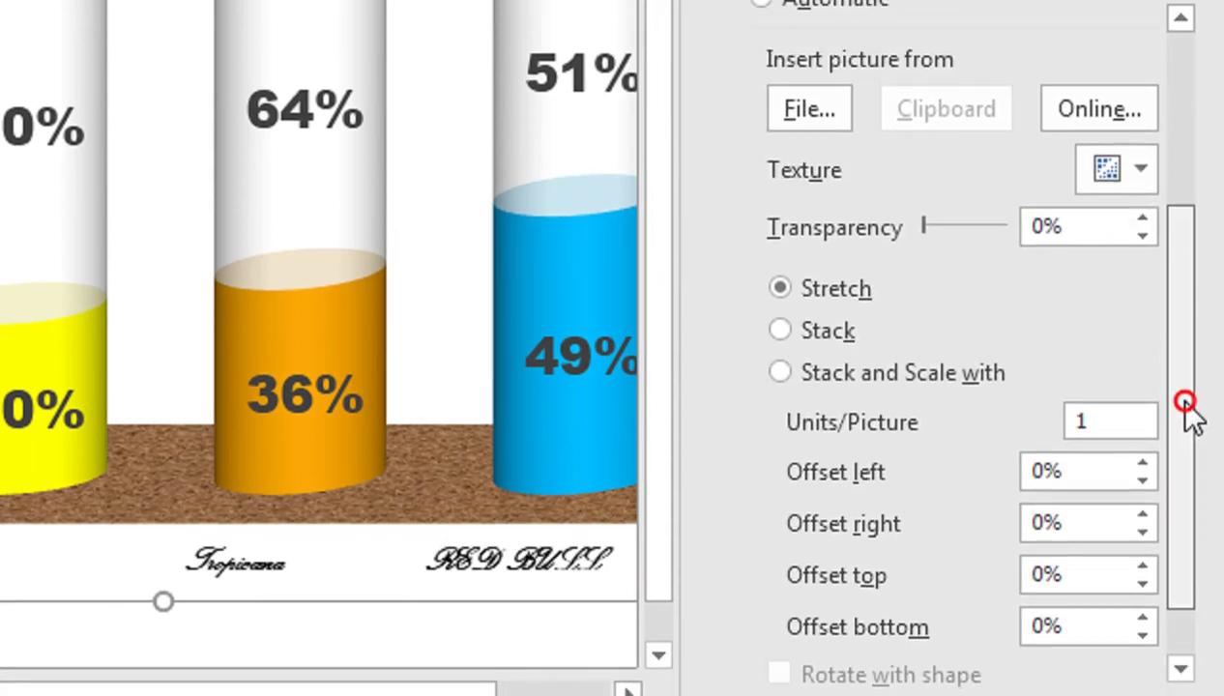
click(779, 350)
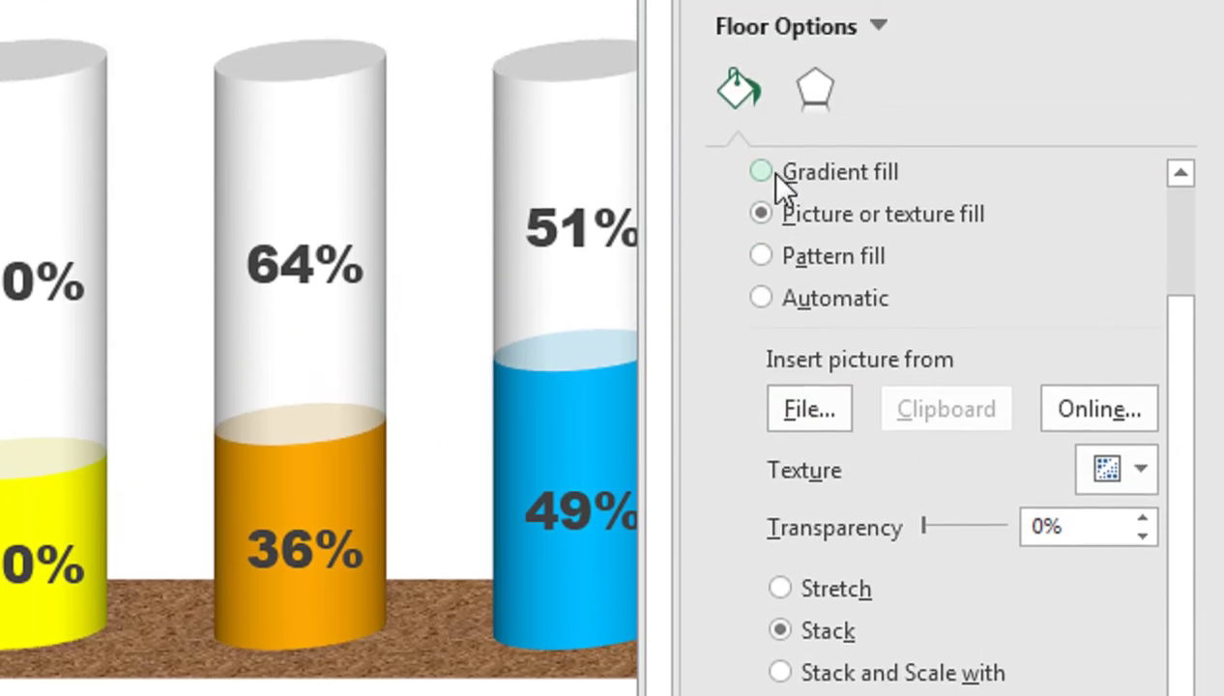
Give the floor a solid navy fill instead and close the Format Floor pane.
click(761, 172)
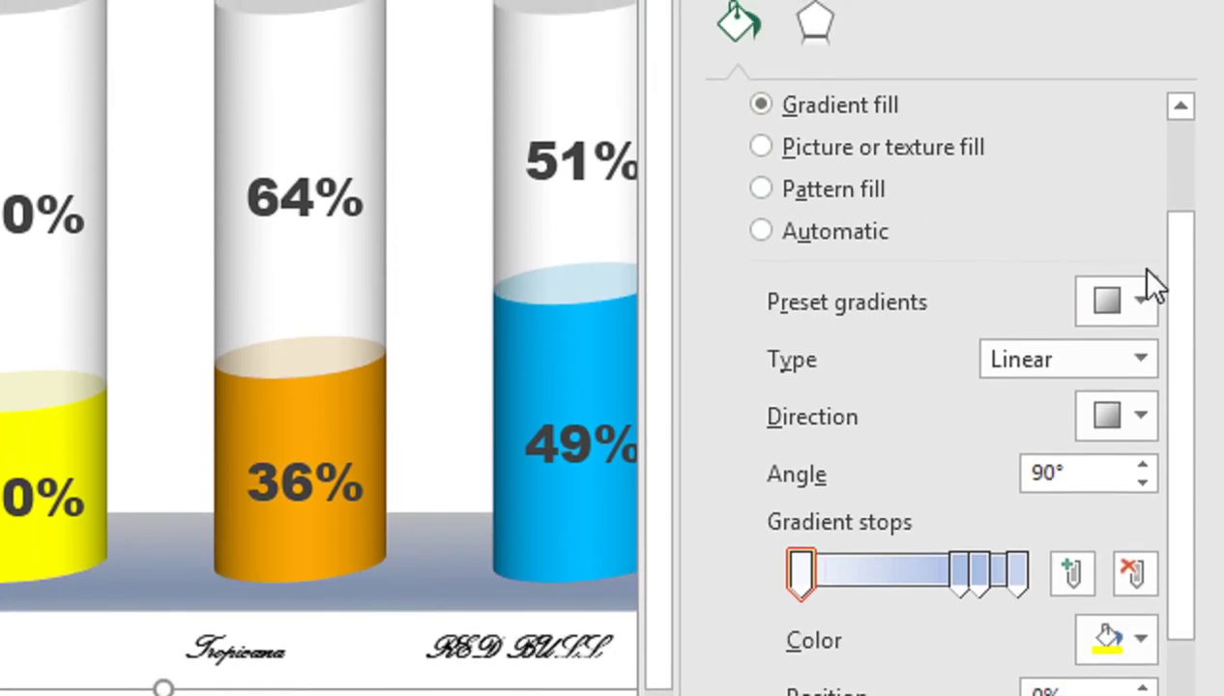
drag(1181, 266, 1076, 198)
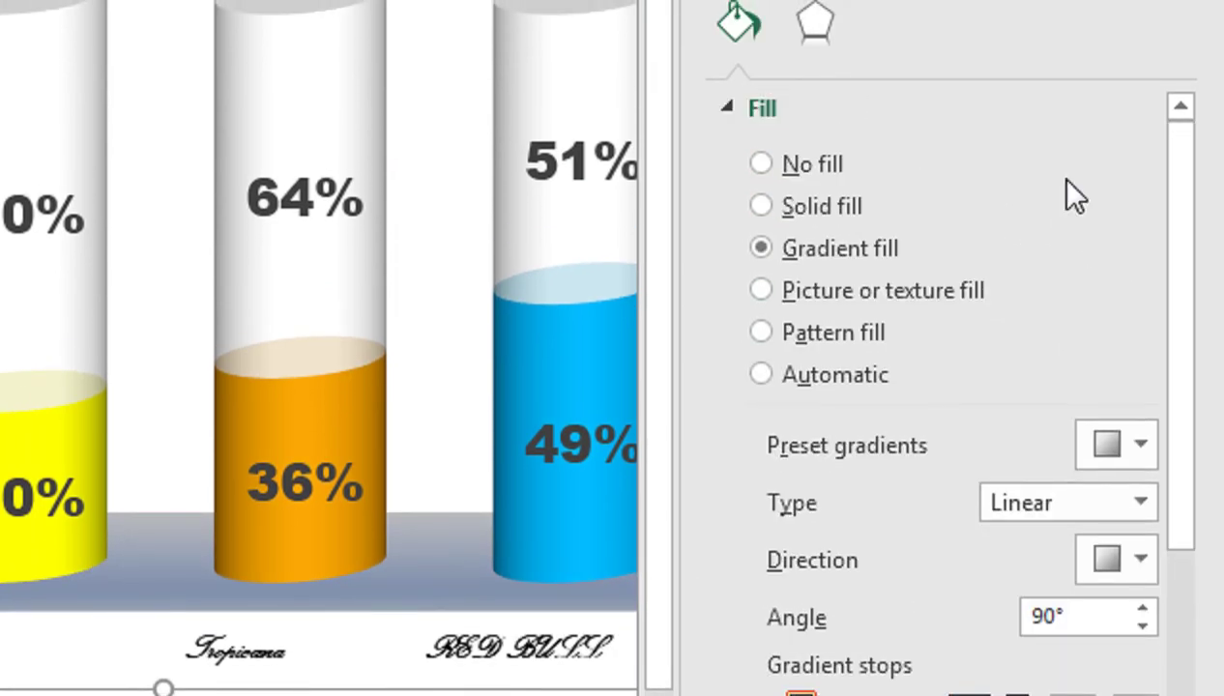
click(770, 208)
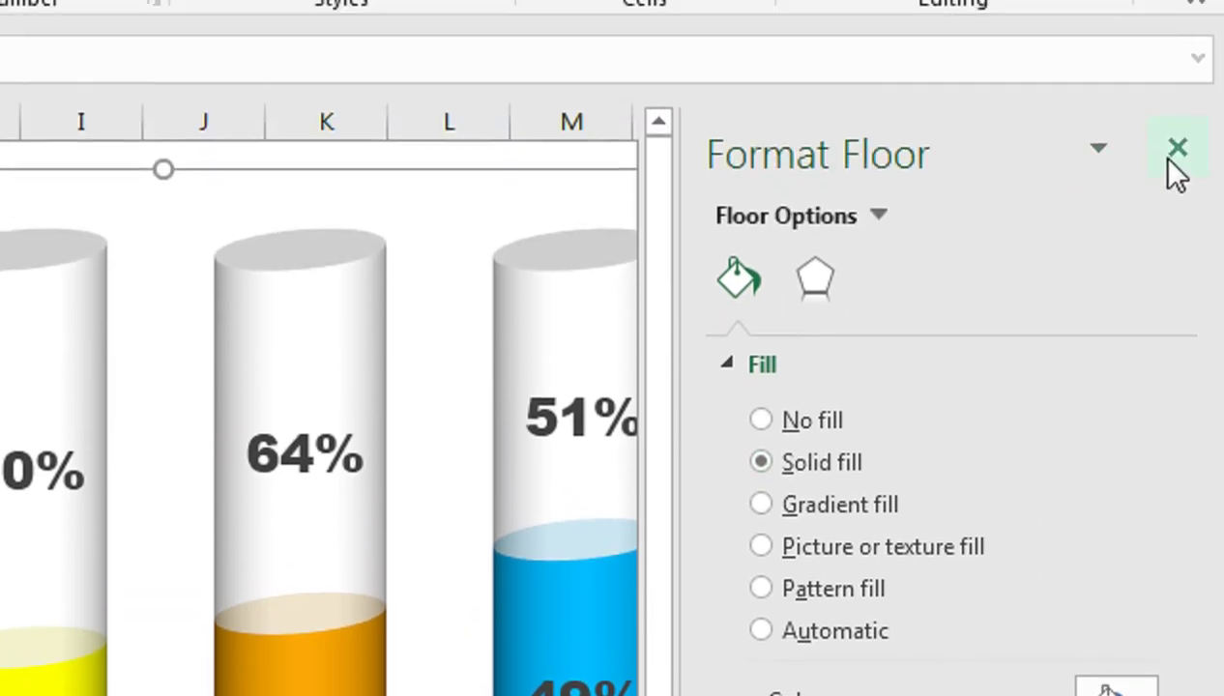
click(1172, 152)
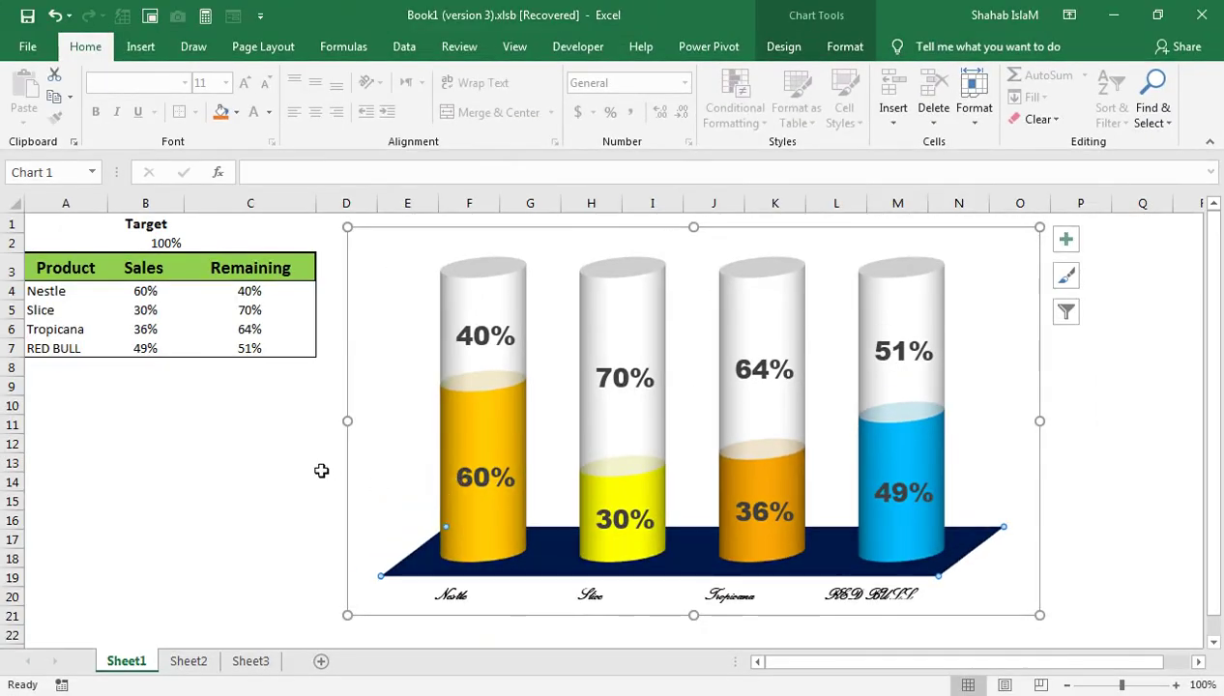
click(314, 475)
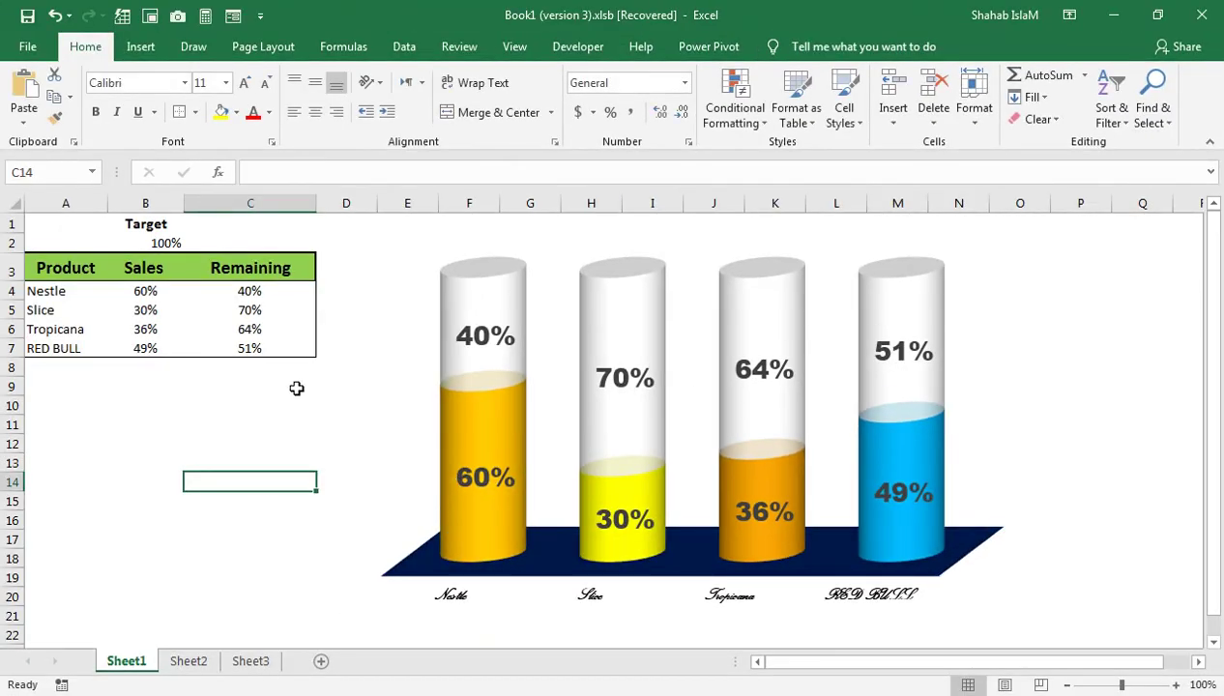
click(120, 270)
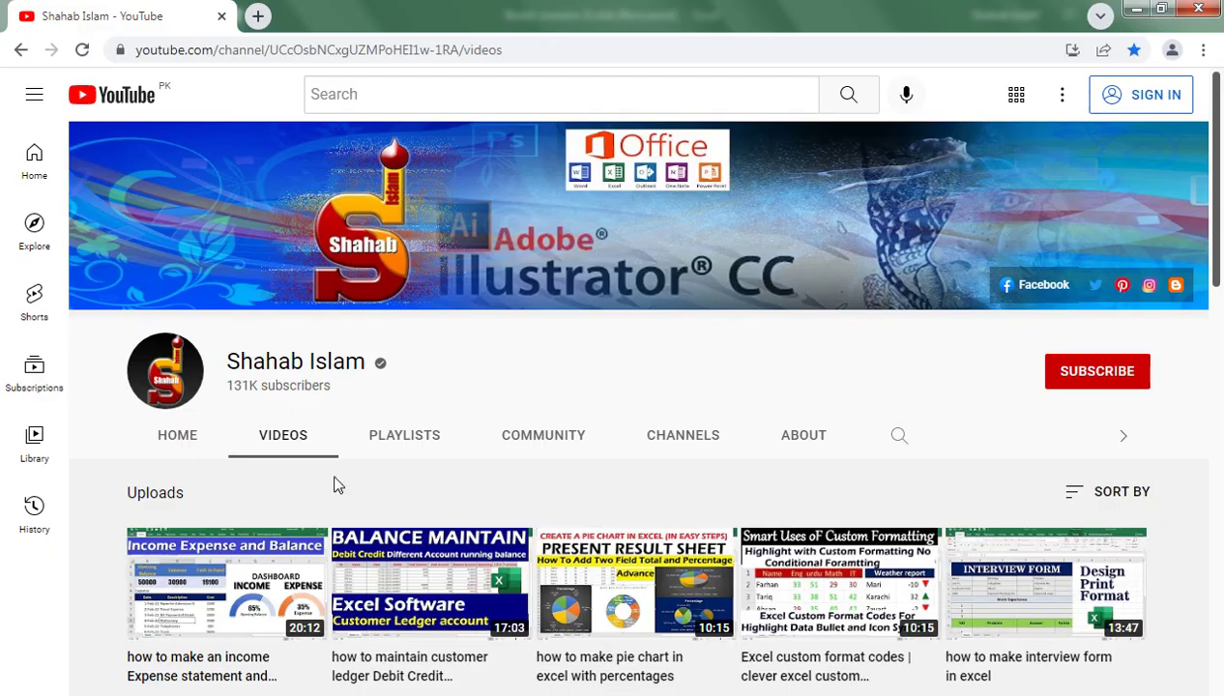